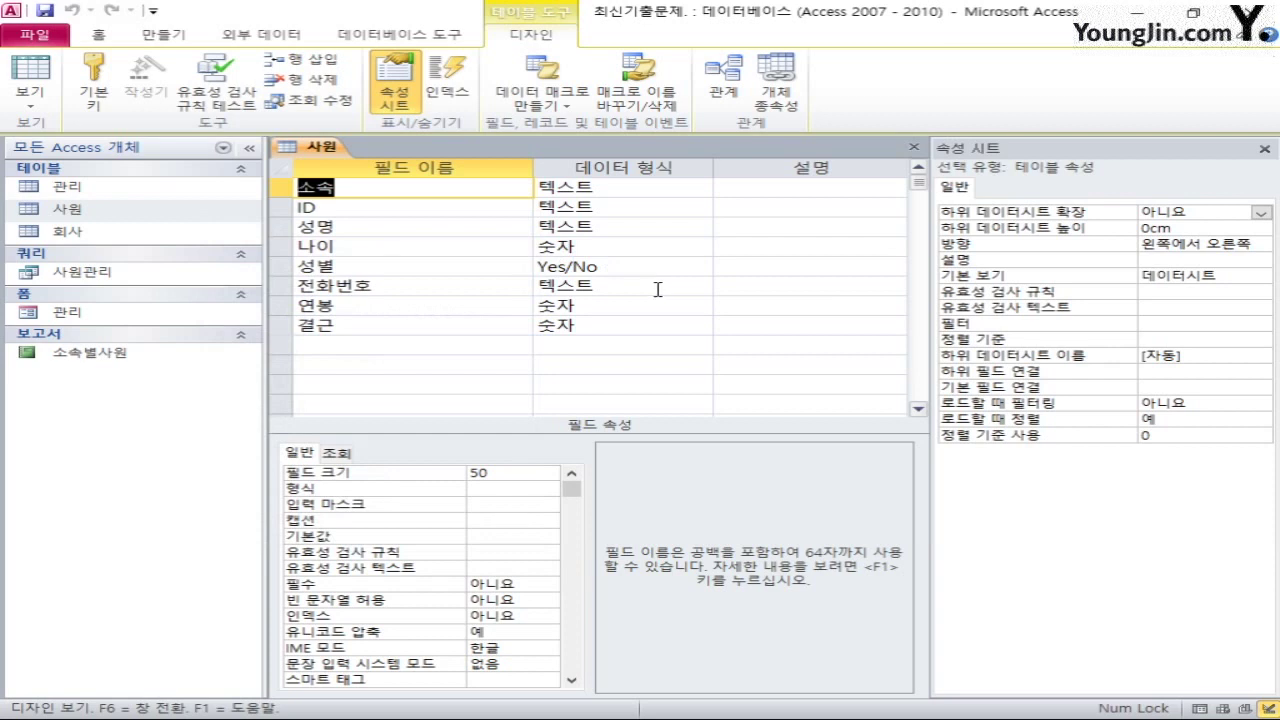
Make ID the primary key of the 사원 table and set the 성명 field's 필수 property to 예
right_click(282, 207)
left_click(330, 213)
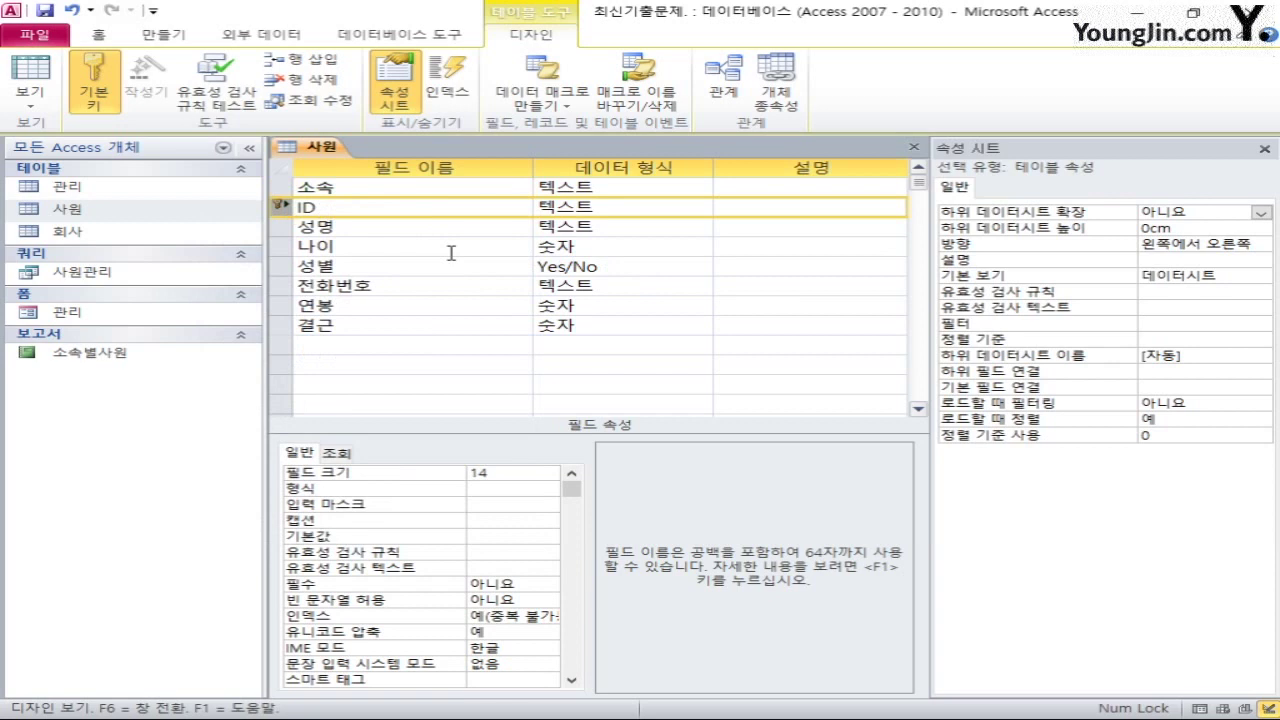
left_click(282, 229)
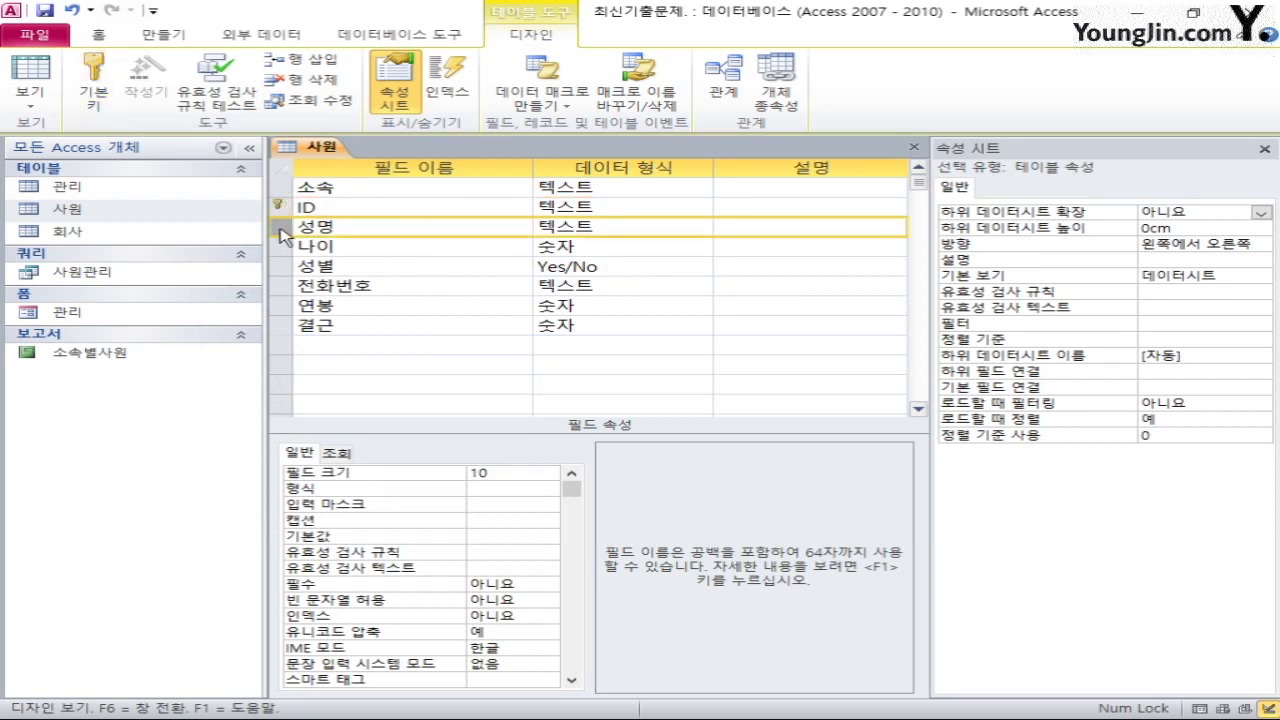
left_click(536, 585)
left_click(548, 584)
left_click(541, 600)
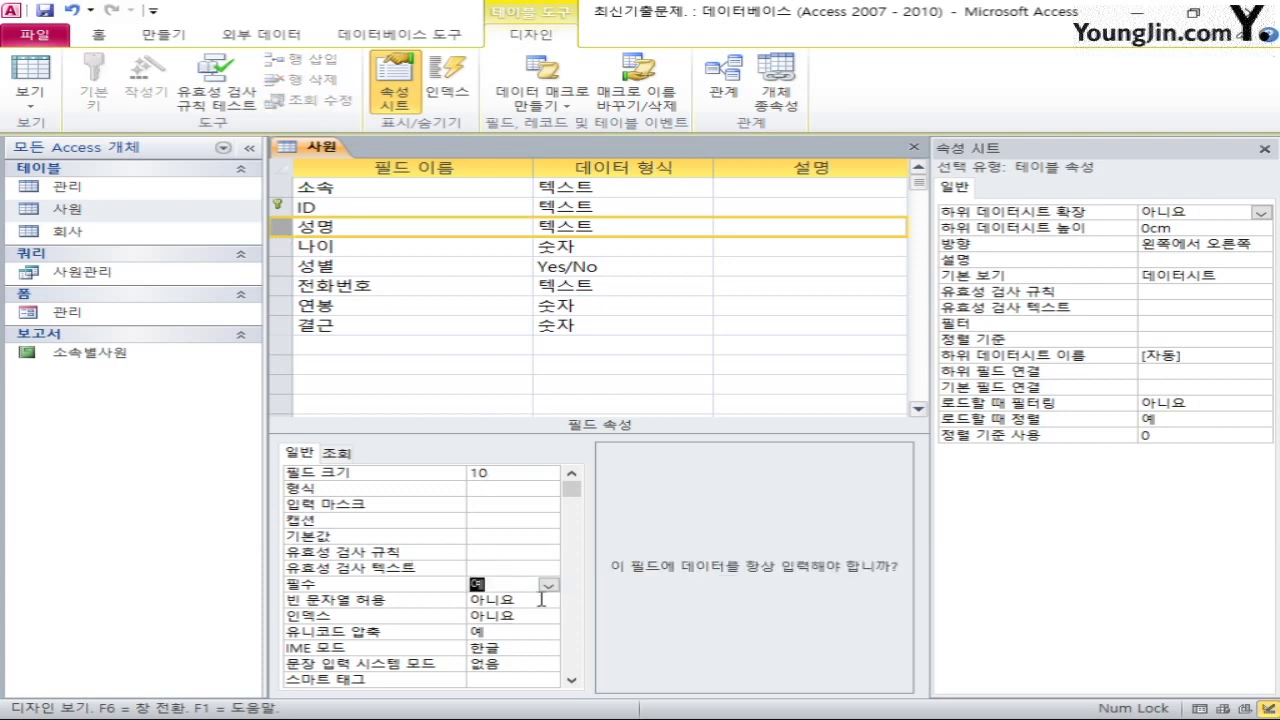
Set the 빈 문자열 허용 property of the 전화번호 field to 예
left_click(282, 286)
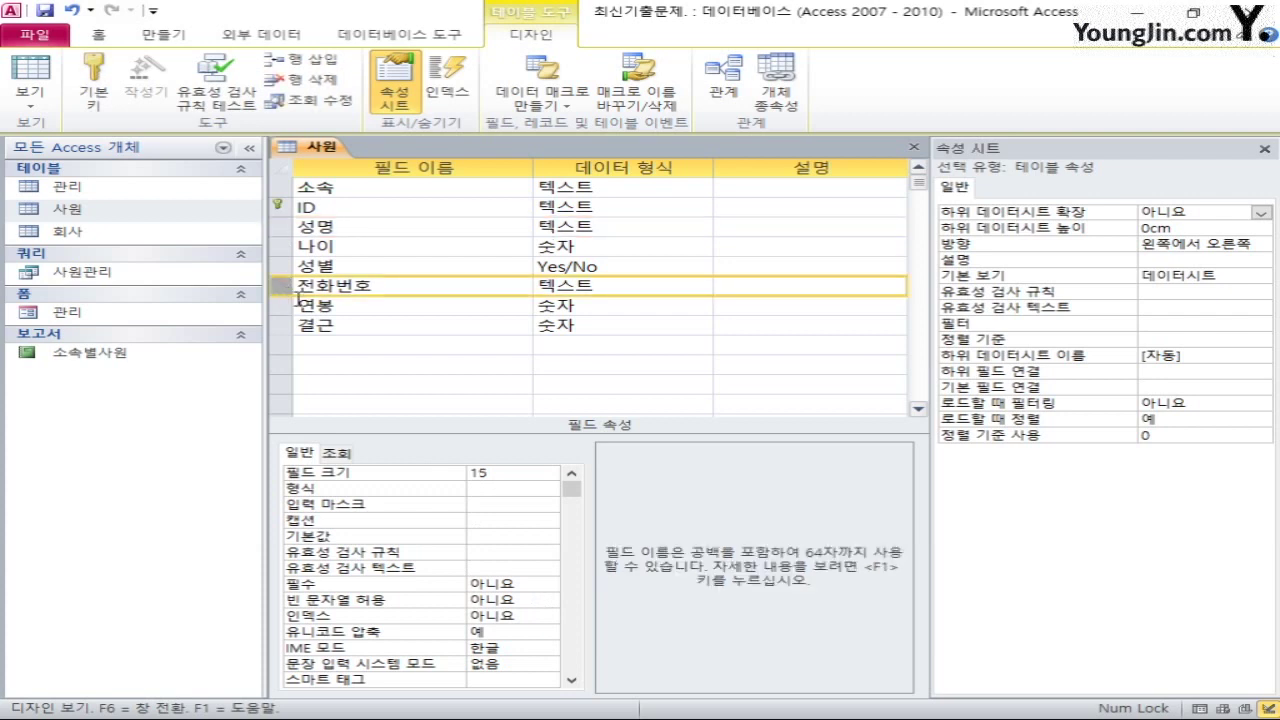
left_click(518, 600)
left_click(548, 601)
left_click(541, 614)
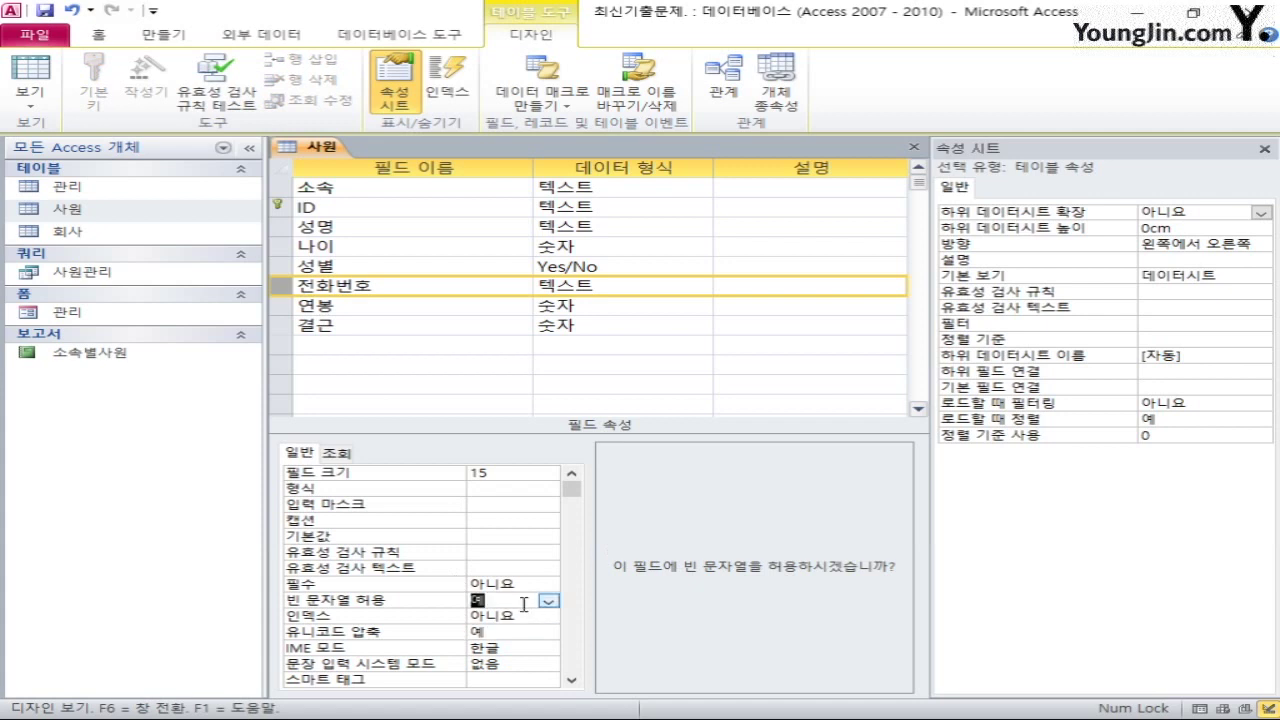
Set the default value (기본값) of the 결근 field to 0
left_click(312, 330)
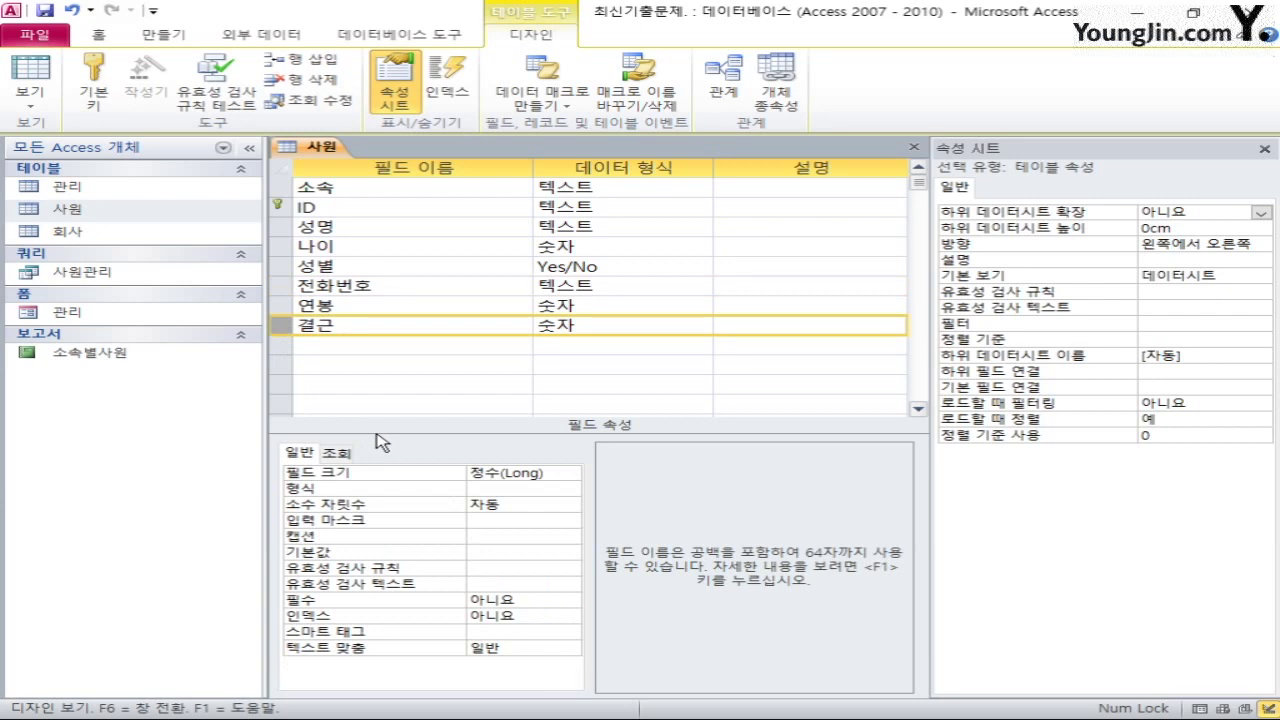
left_click(499, 555)
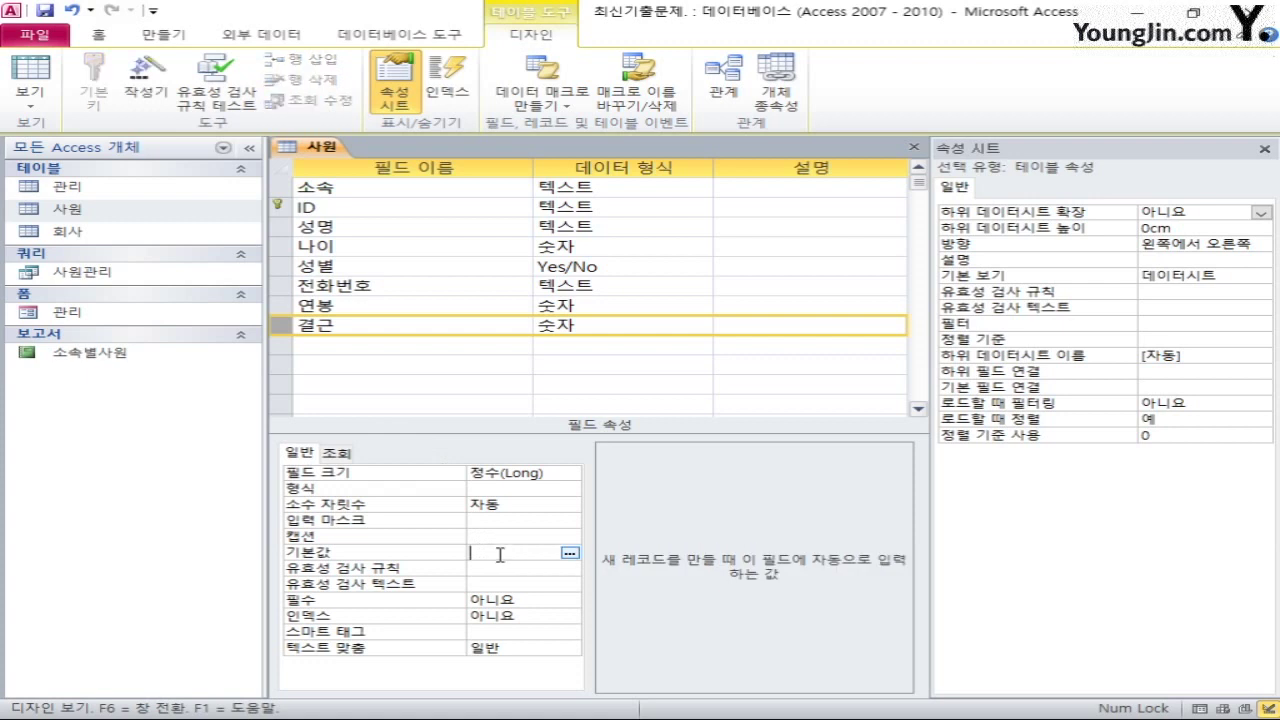
type("0")
Add a new field named 사진 below 결근 with the data type OLE 개체
left_click(357, 346)
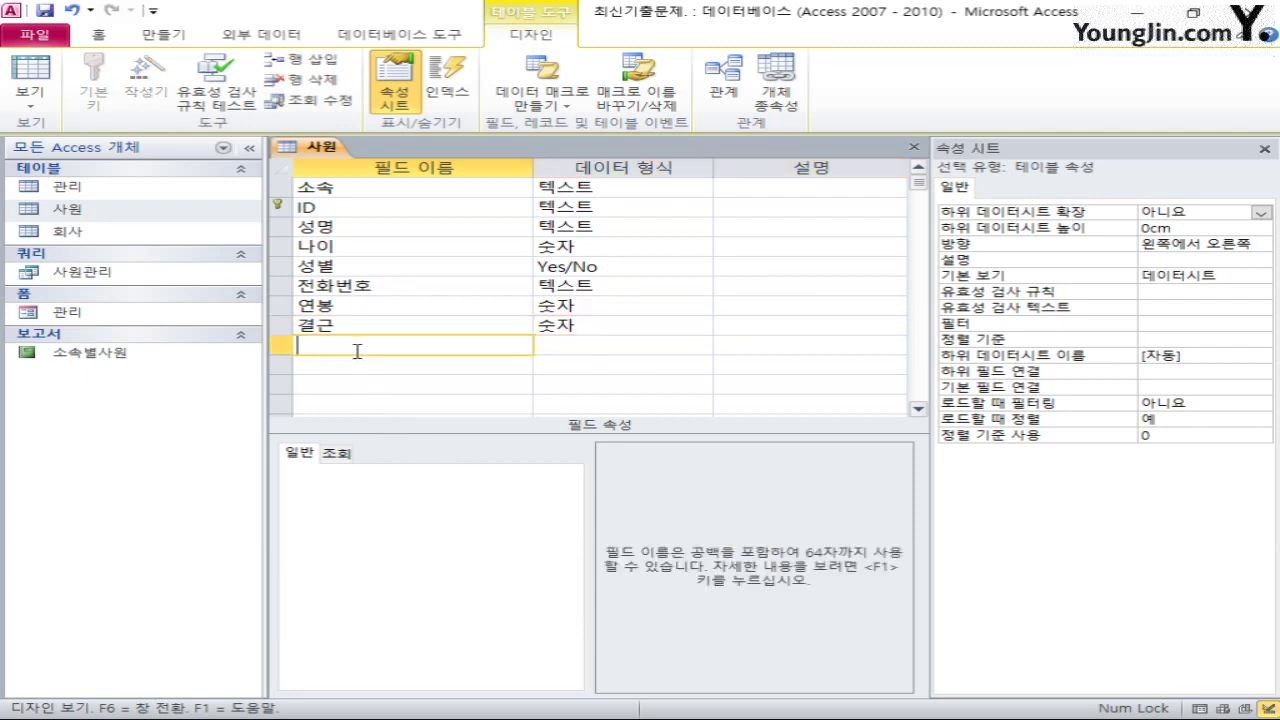
type("사진")
left_click(606, 343)
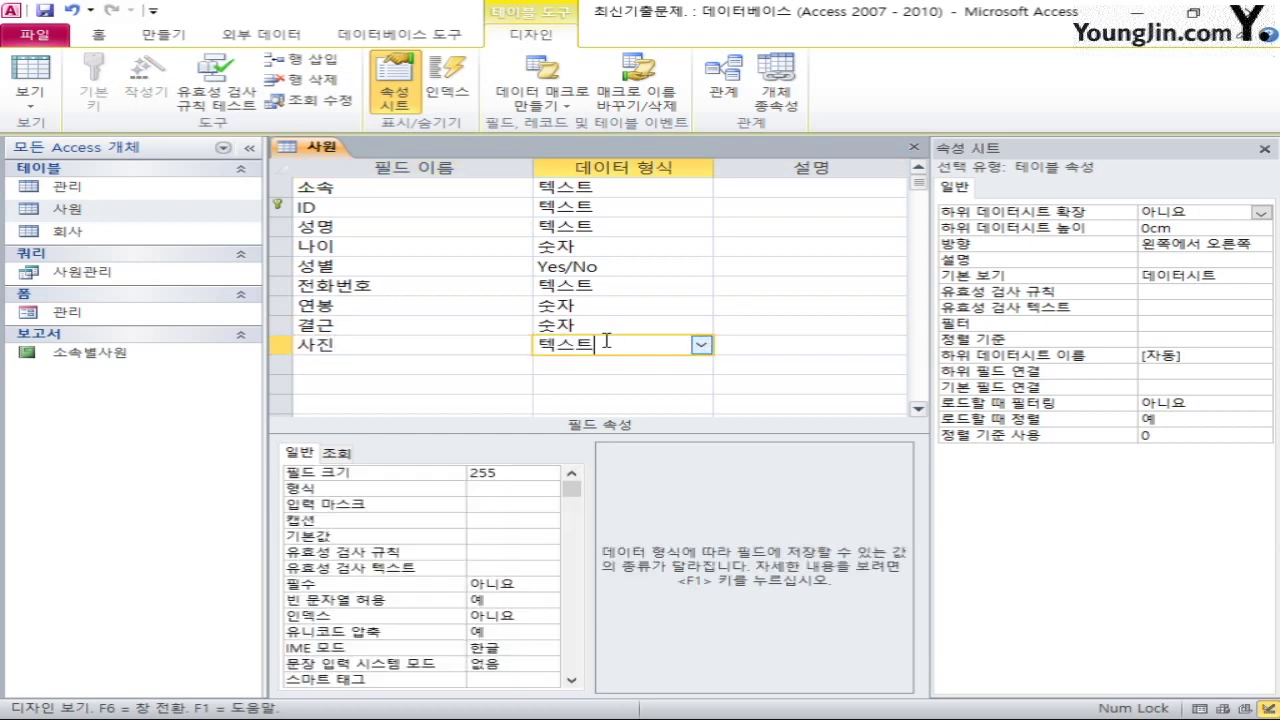
left_click(702, 344)
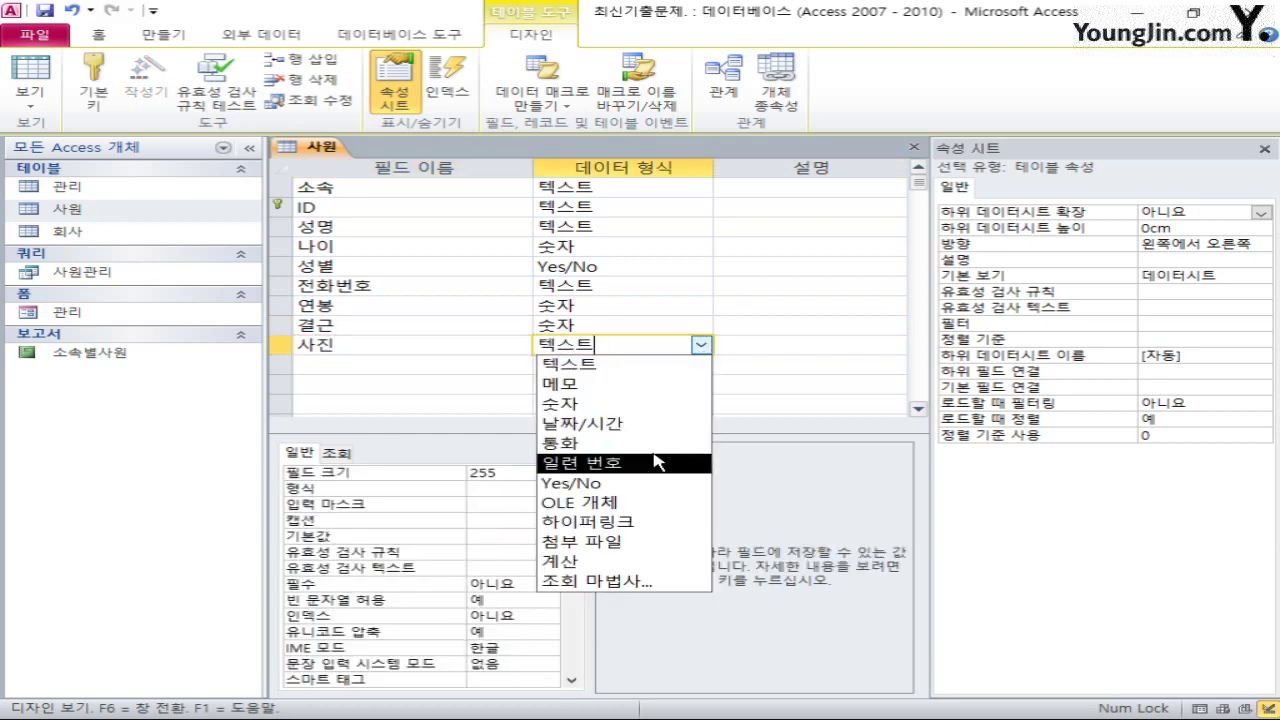
left_click(580, 502)
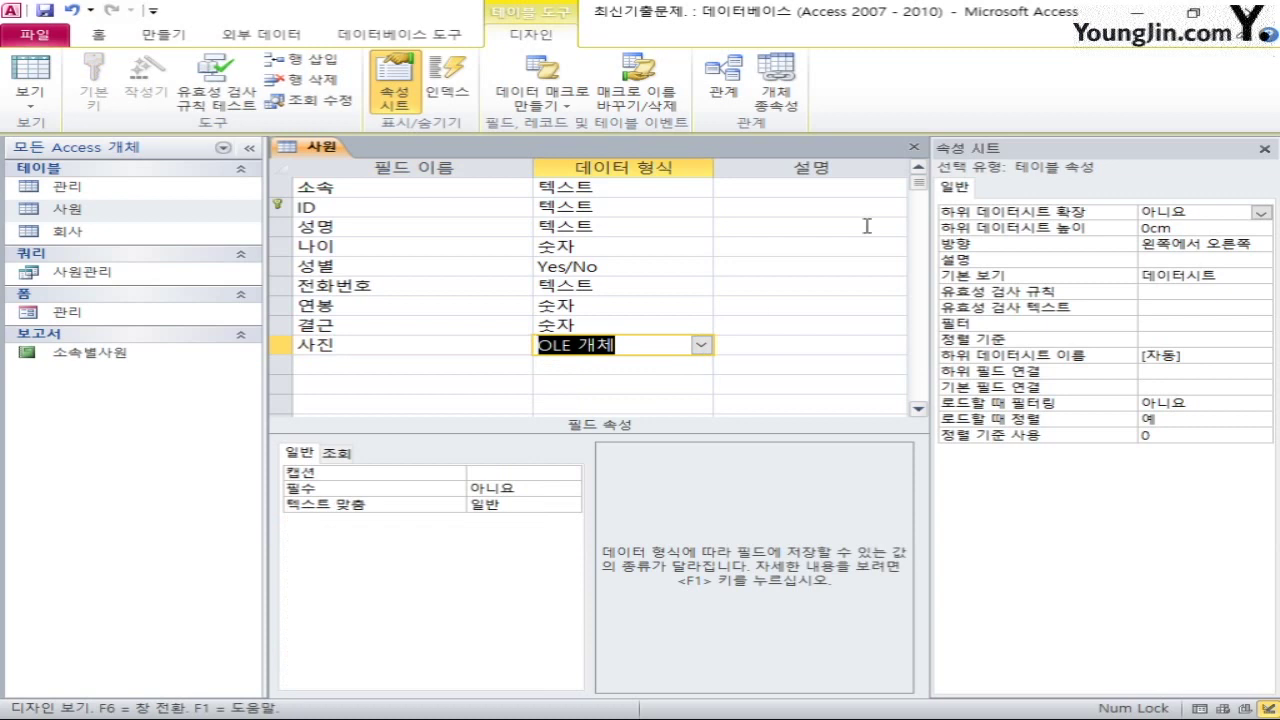
Close the 사원 table and save its design changes
left_click(914, 148)
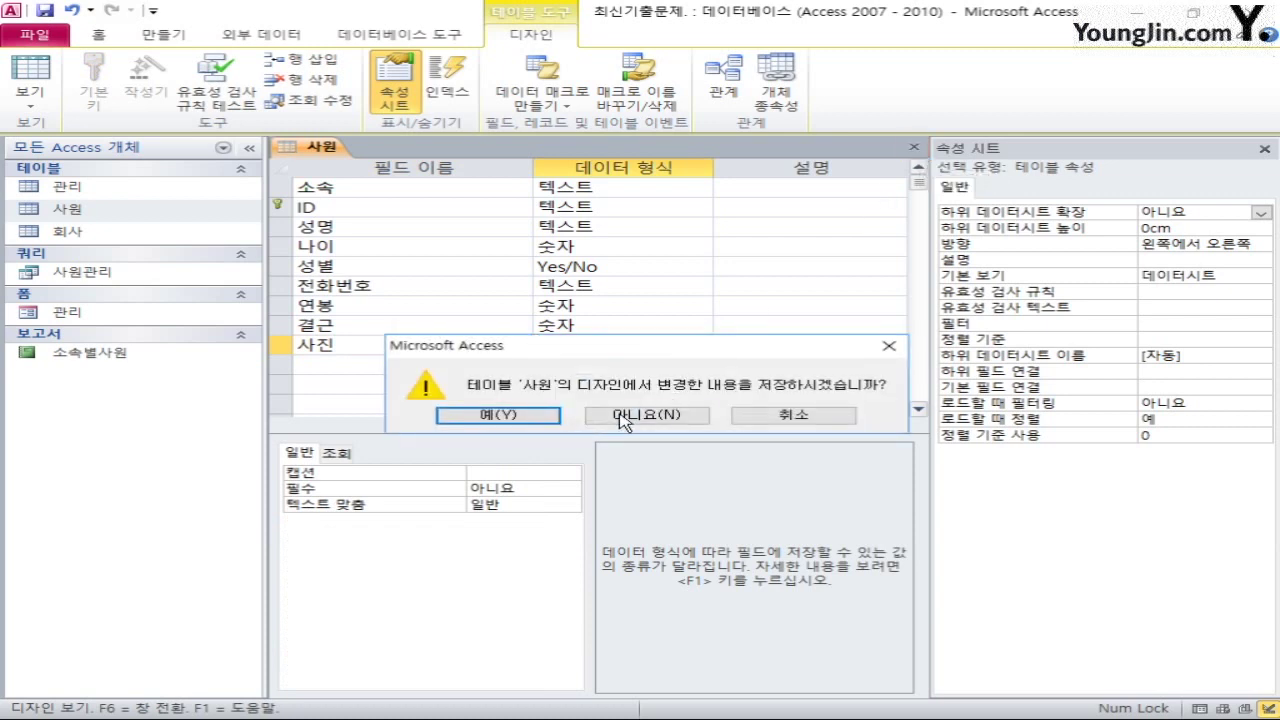
left_click(545, 415)
left_click(533, 421)
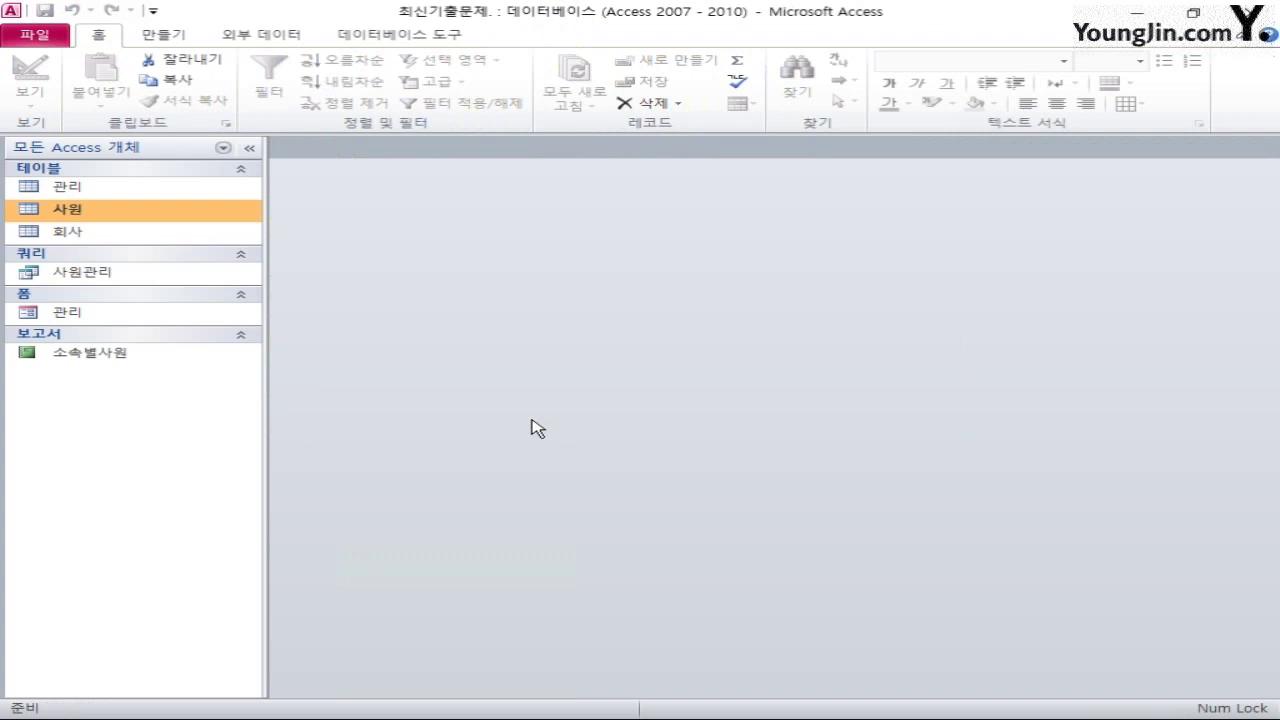
Reopen the 사원 table in design view and set the 소속 field's lookup display control (컨트롤 표시) to 콤보 상자
right_click(124, 212)
left_click(190, 245)
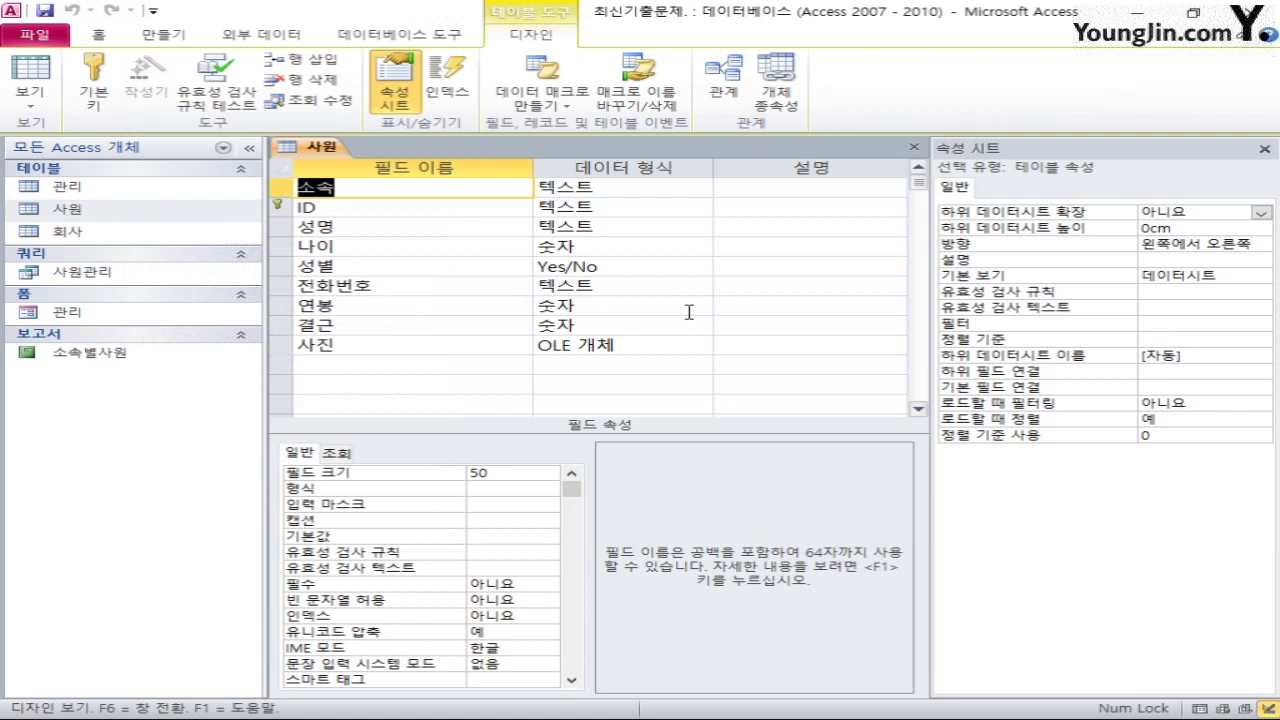
left_click(281, 188)
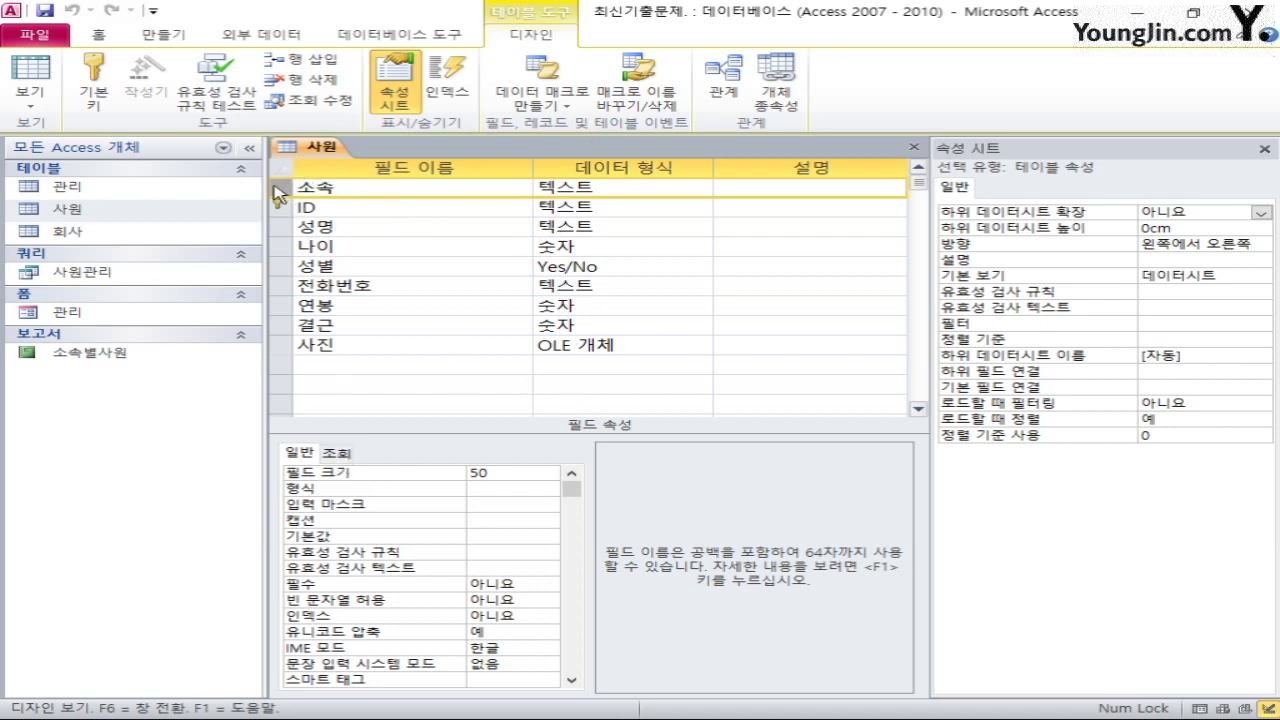
left_click(338, 453)
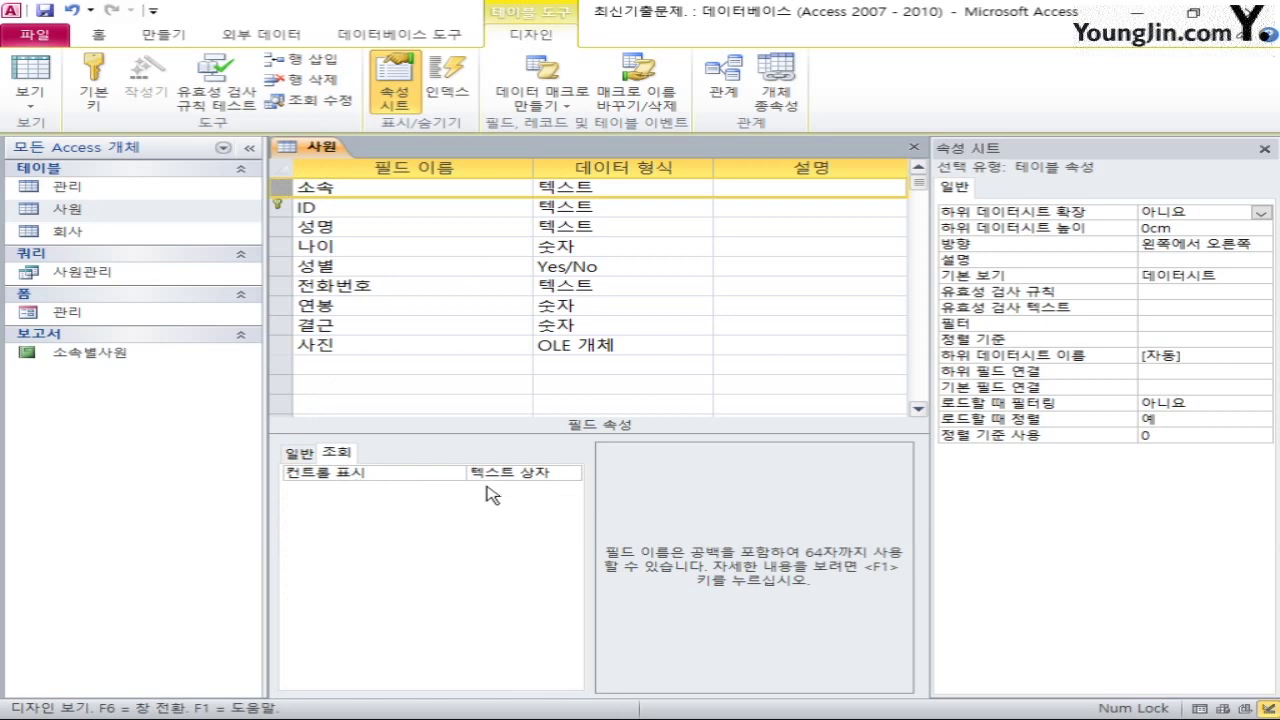
left_click(515, 476)
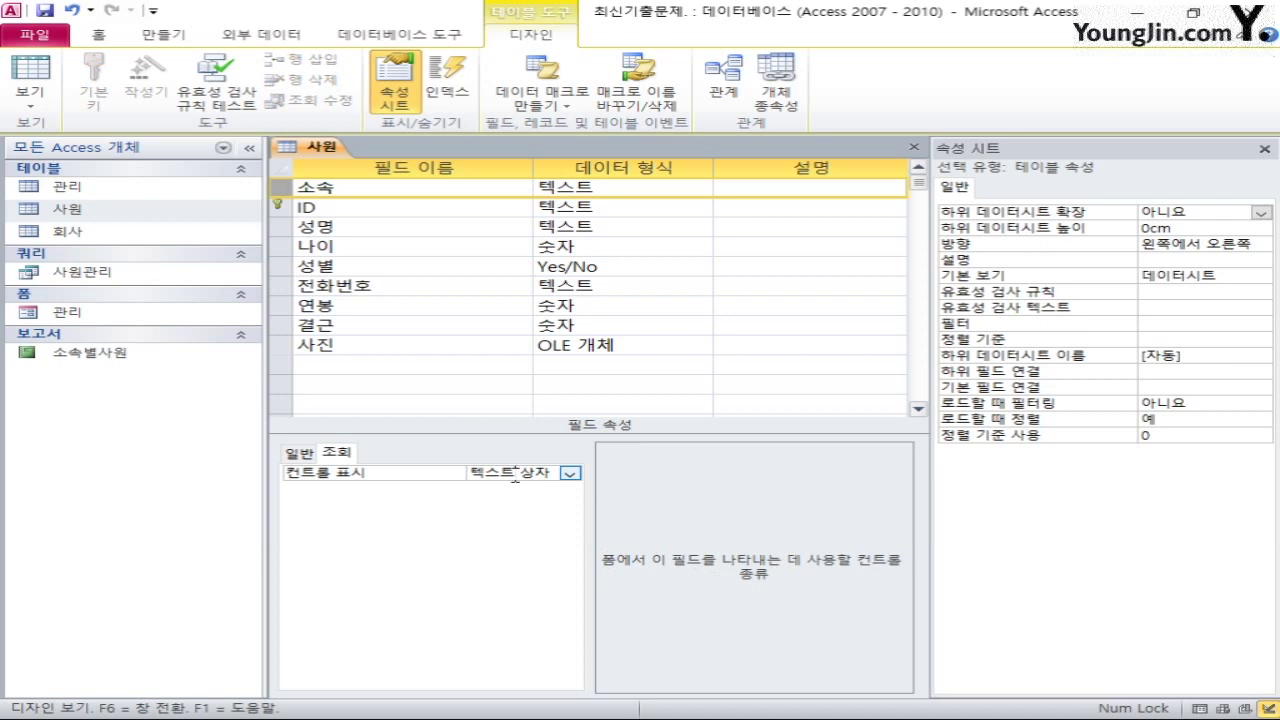
left_click(569, 474)
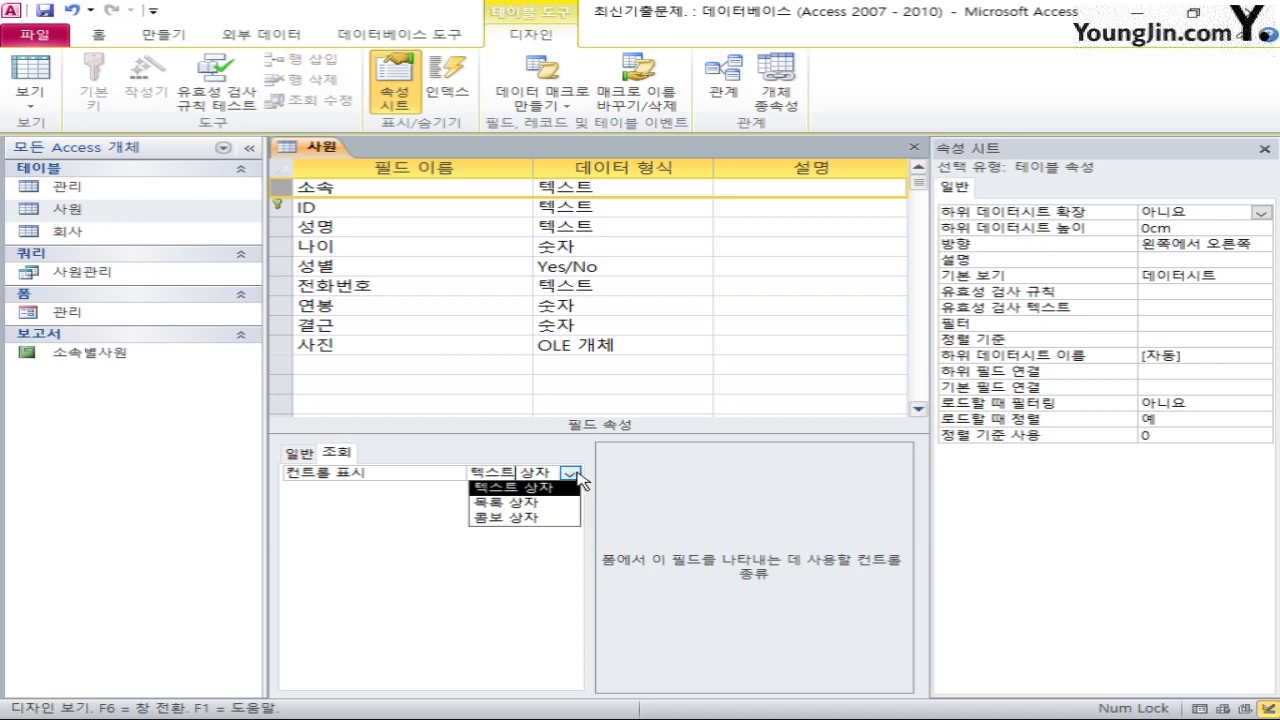
left_click(546, 516)
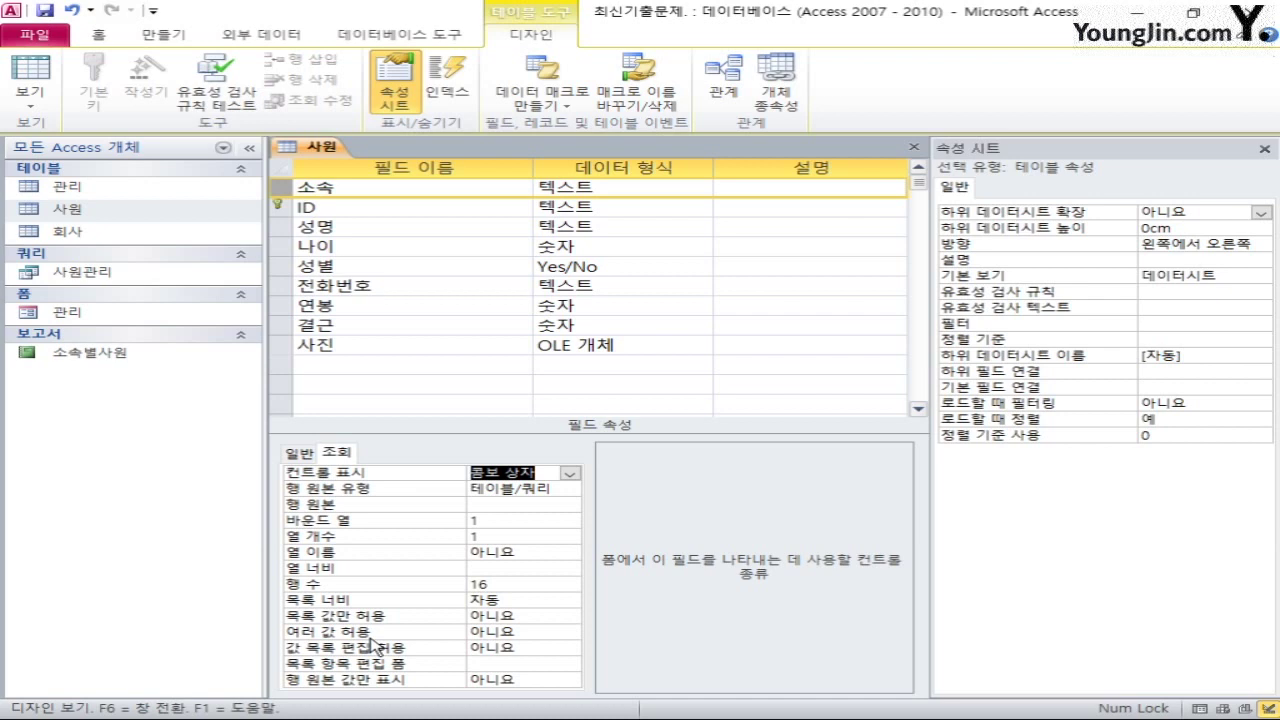
Start a row source (행 원본) query for the 소속 combo box containing one copy of the 회사 table, removing the duplicate
left_click(512, 508)
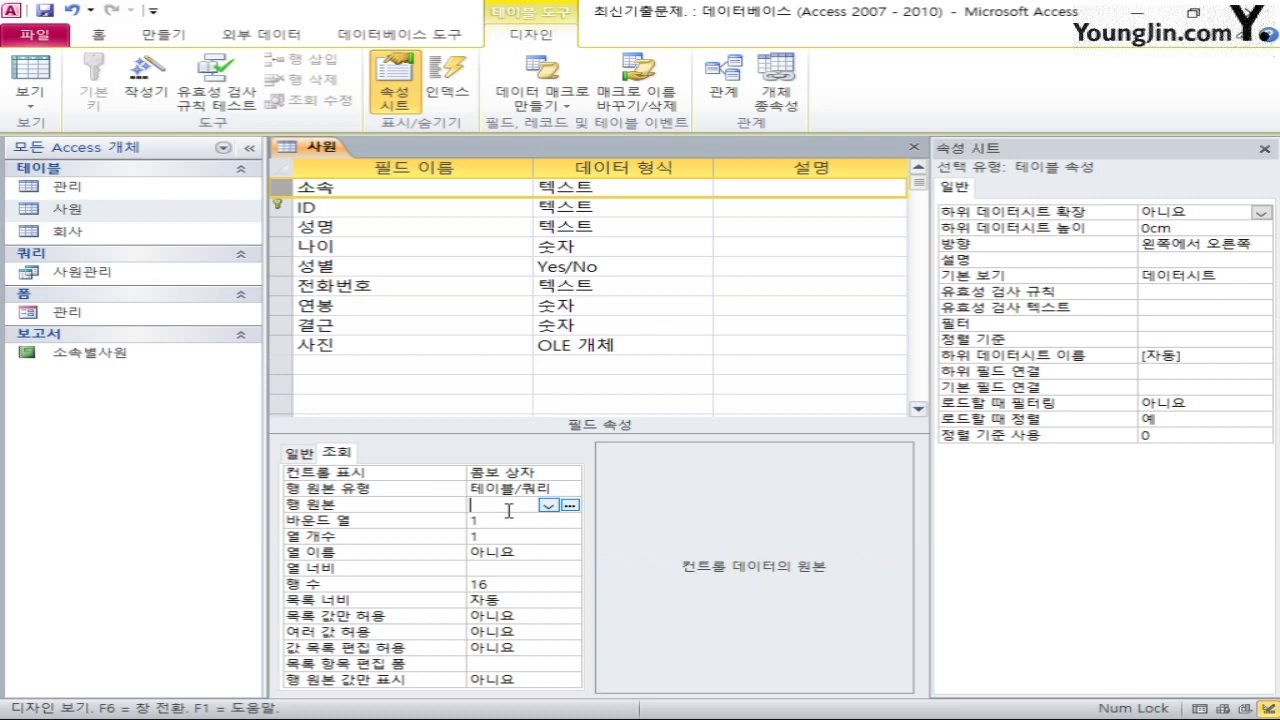
left_click(569, 505)
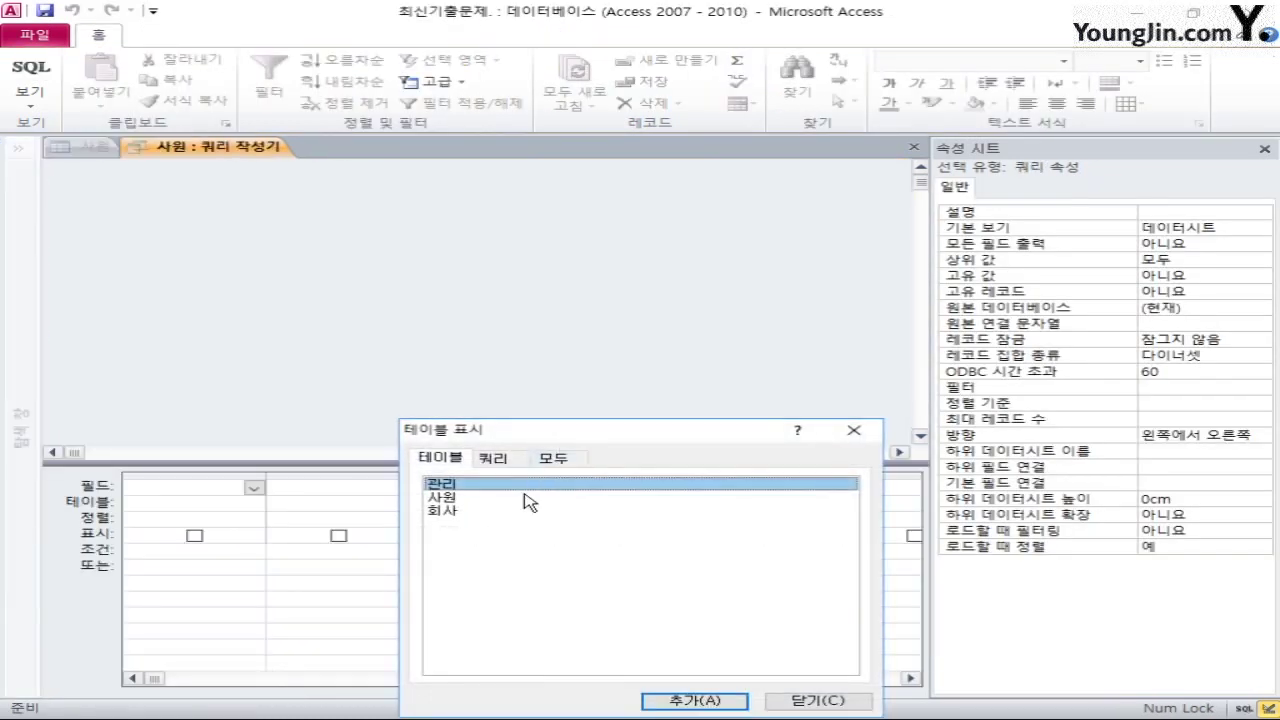
double_click(446, 512)
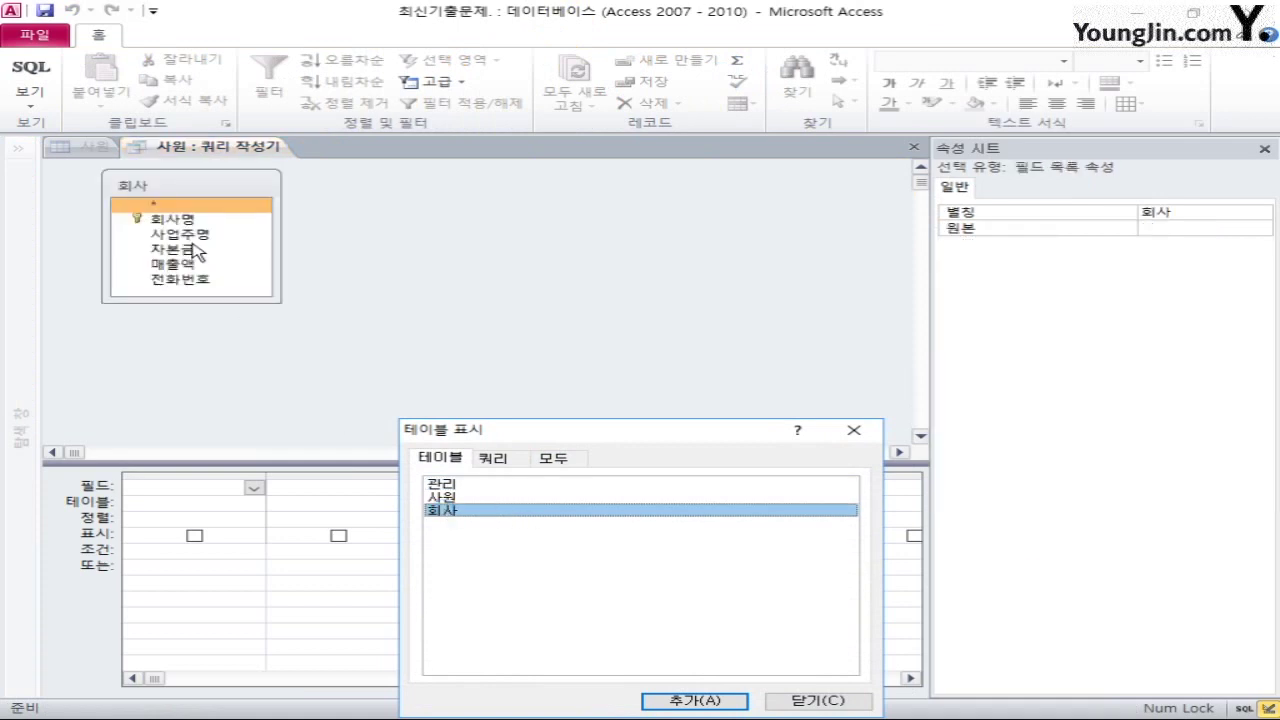
left_click(700, 698)
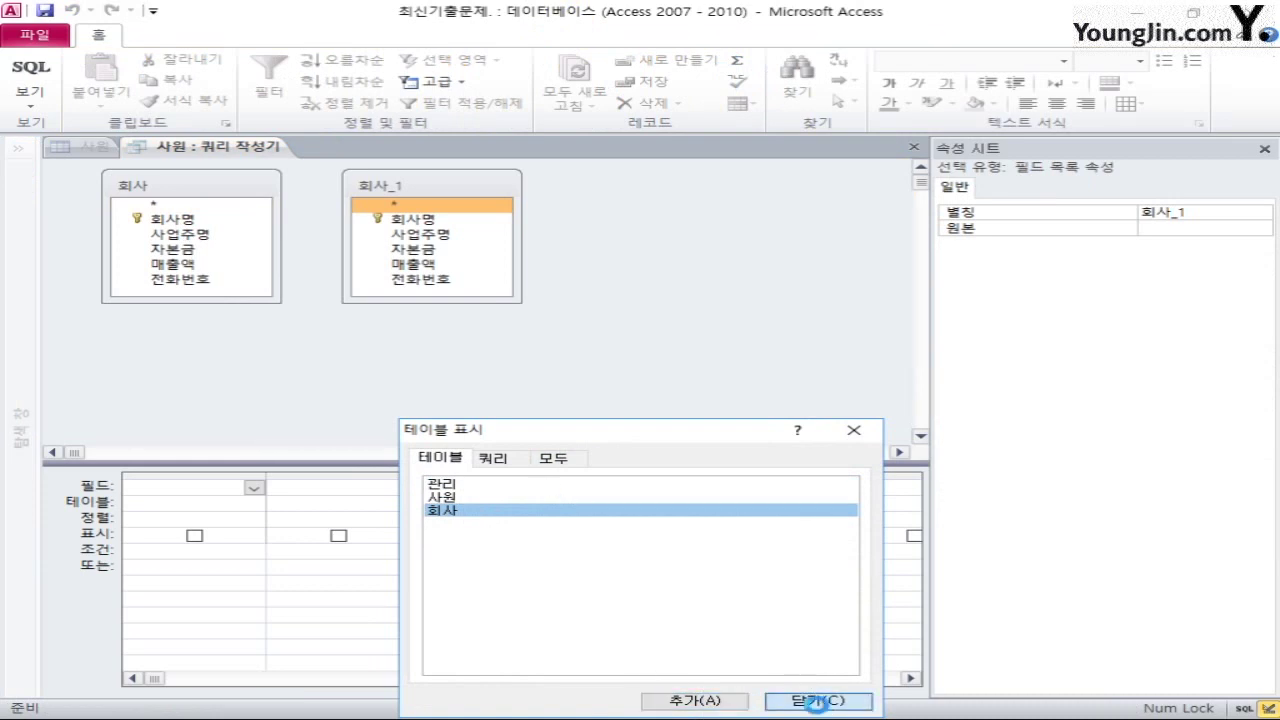
left_click(817, 700)
right_click(428, 190)
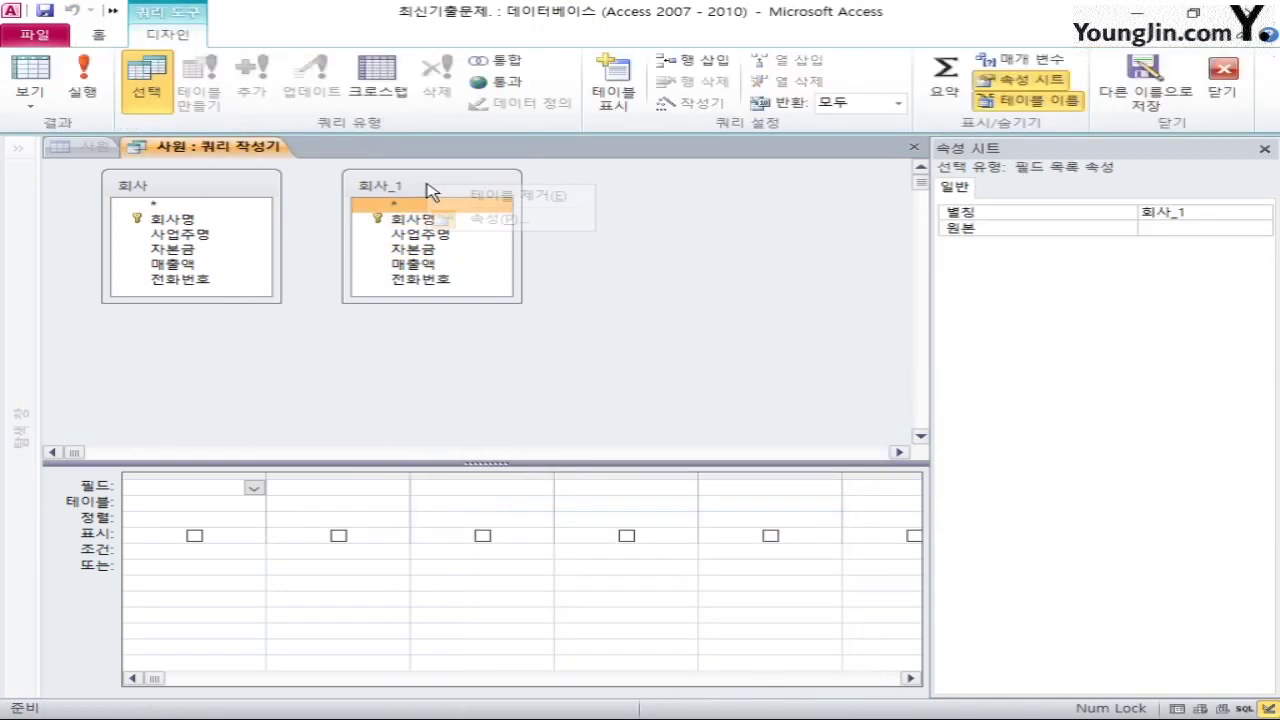
left_click(500, 194)
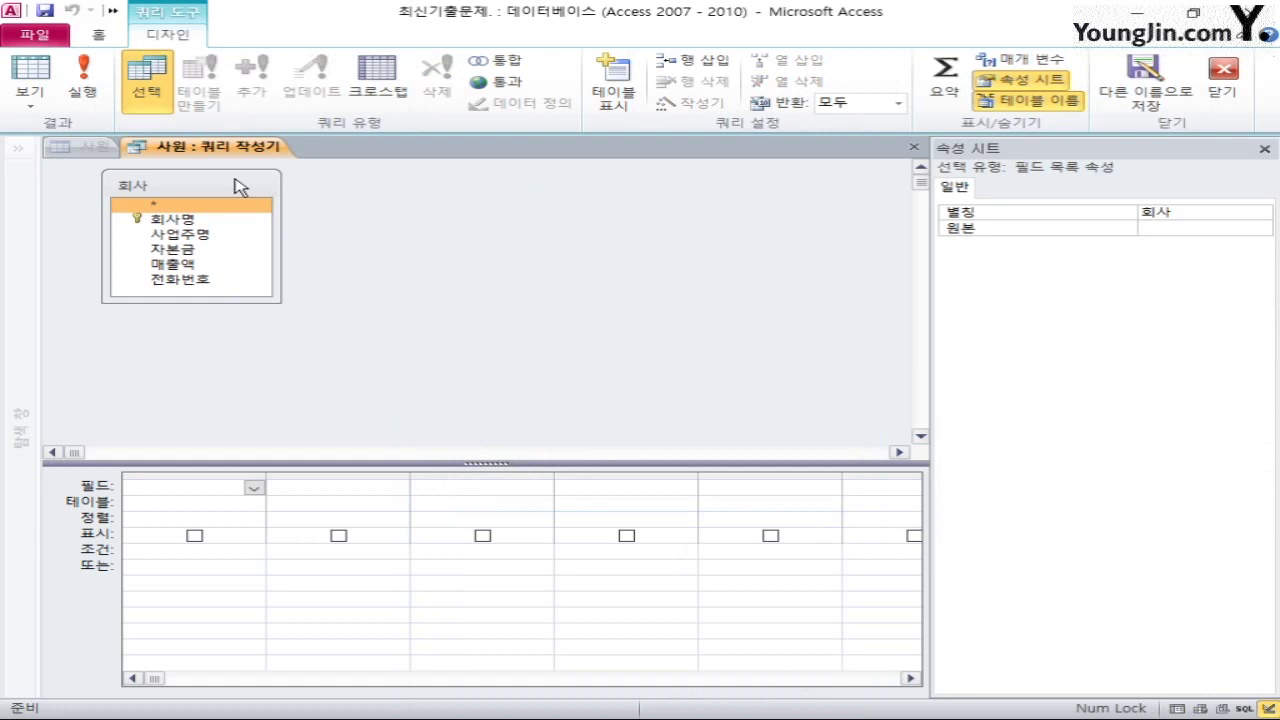
Add the 회사명 field to the query and save it as the row source of the 소속 field
double_click(192, 220)
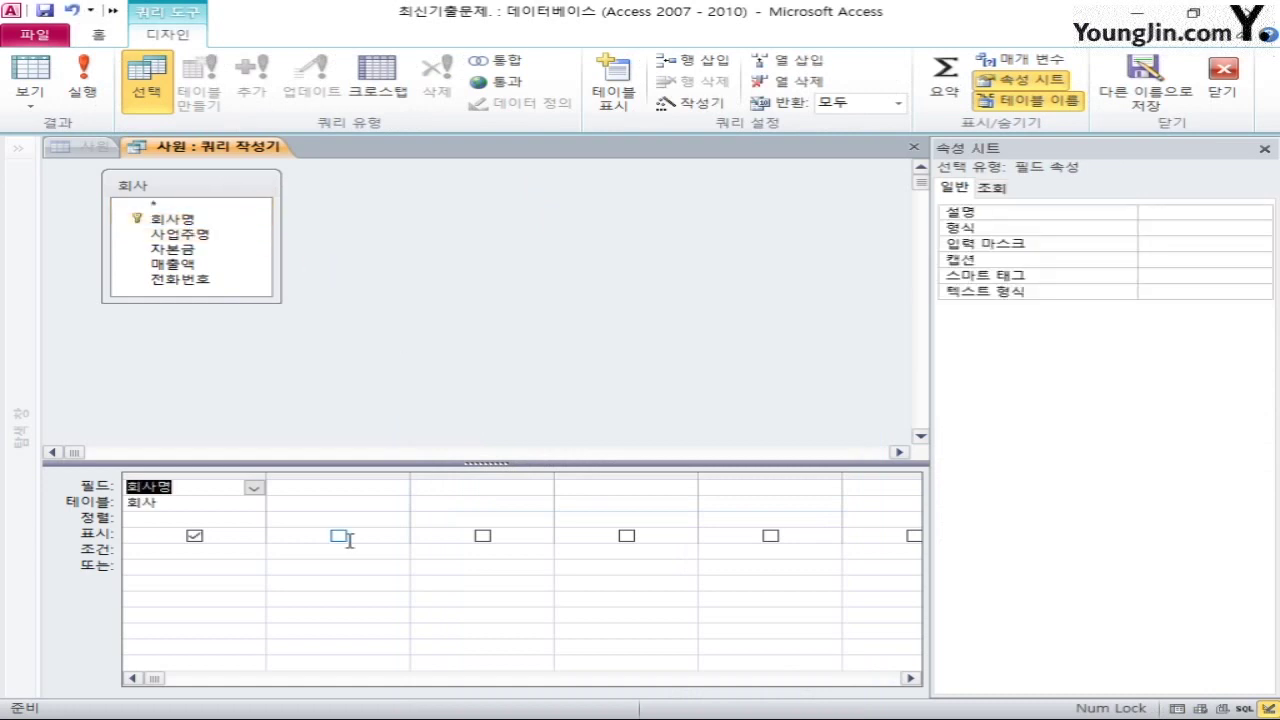
left_click(913, 147)
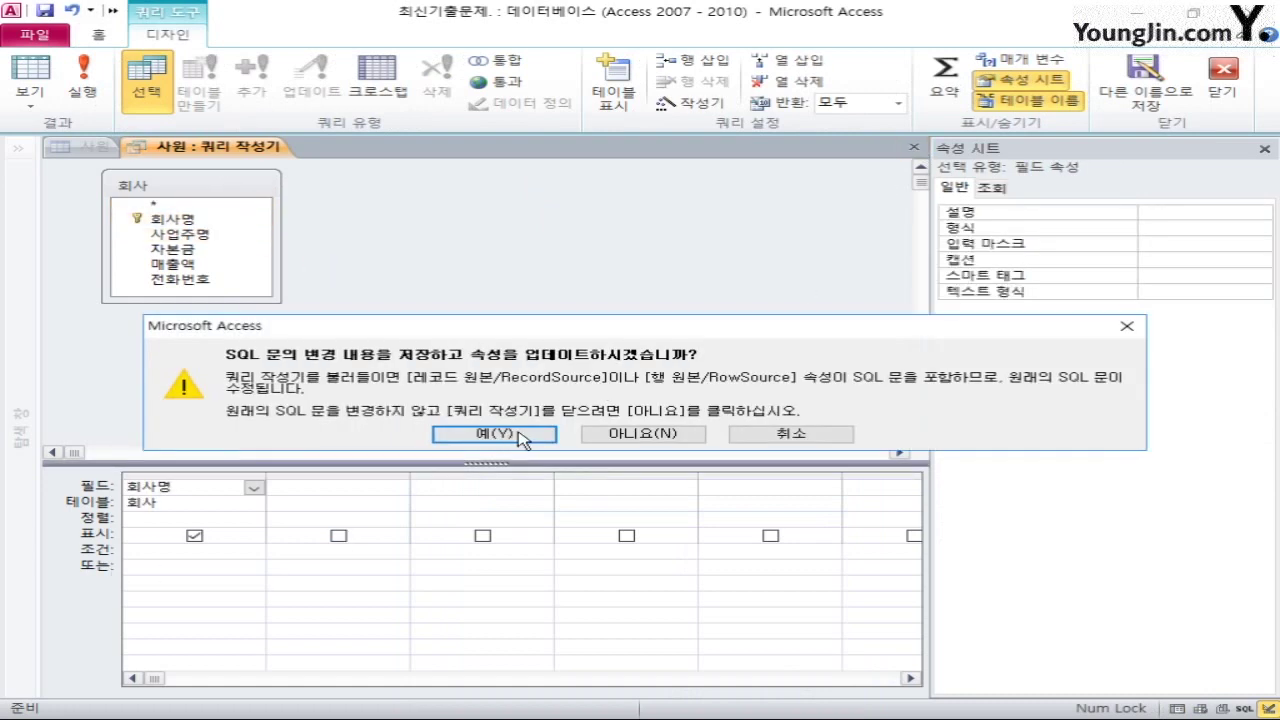
left_click(502, 438)
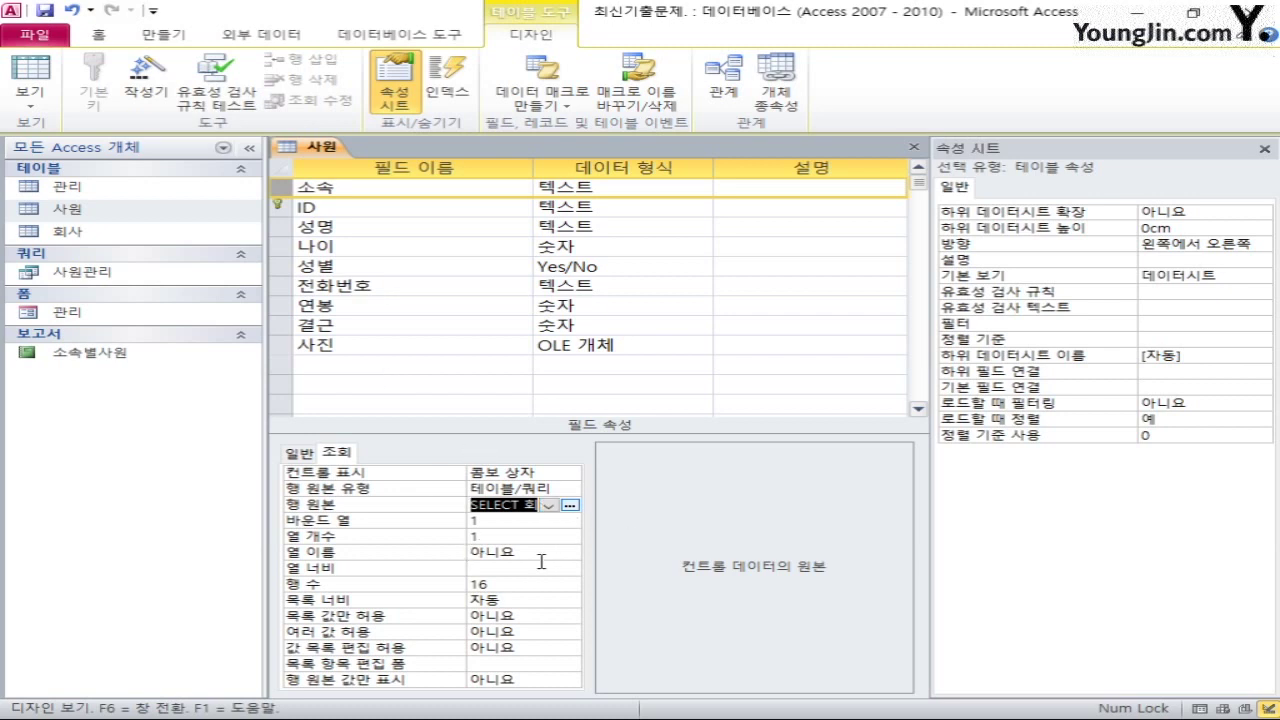
Set 목록 값만 허용 to 예 for the 소속 field, and close the 사원 table with its changes saved
left_click(531, 615)
left_click(569, 617)
left_click(548, 632)
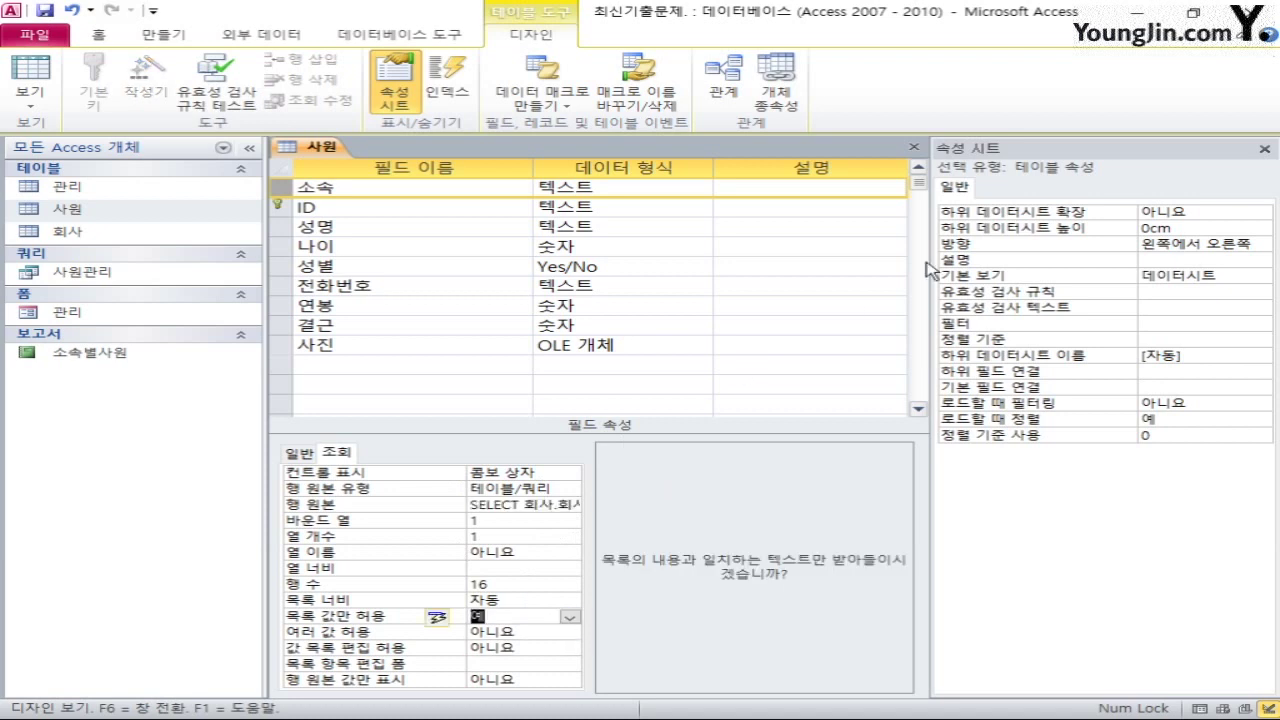
left_click(913, 147)
left_click(548, 418)
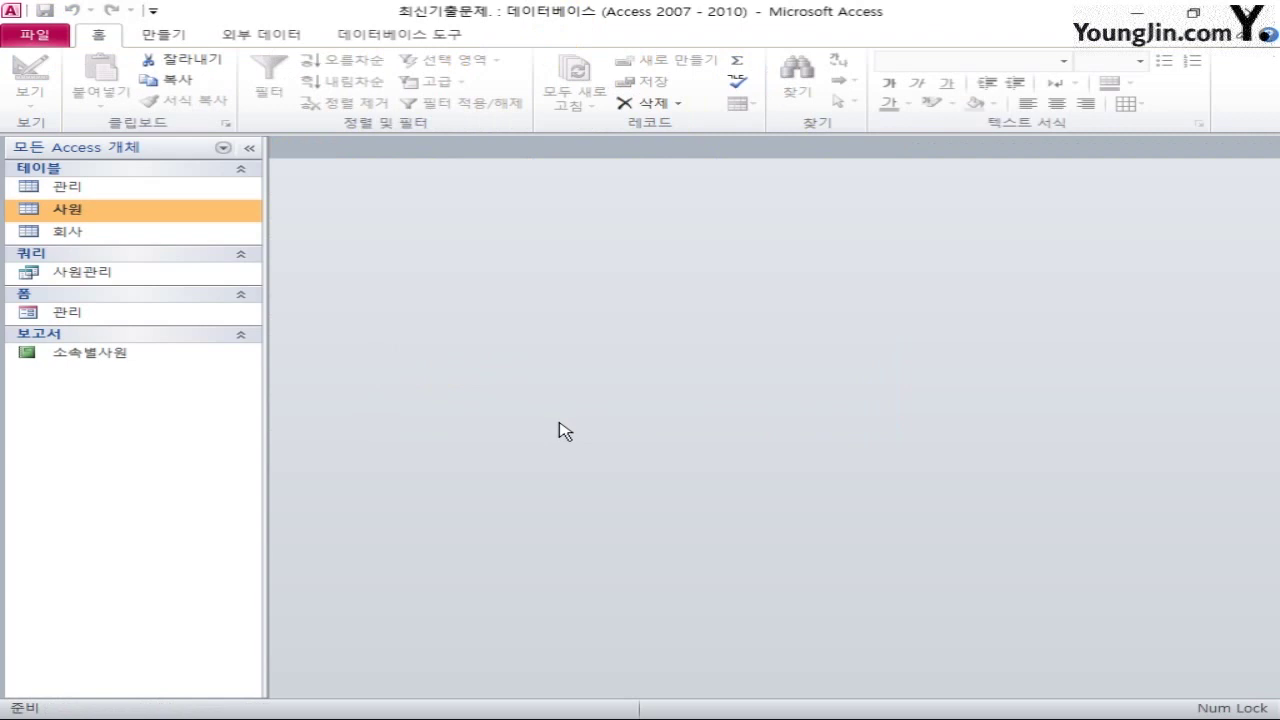
Open the database relationships (관계) and add the 관리 and 사원 tables to the layout
left_click(422, 40)
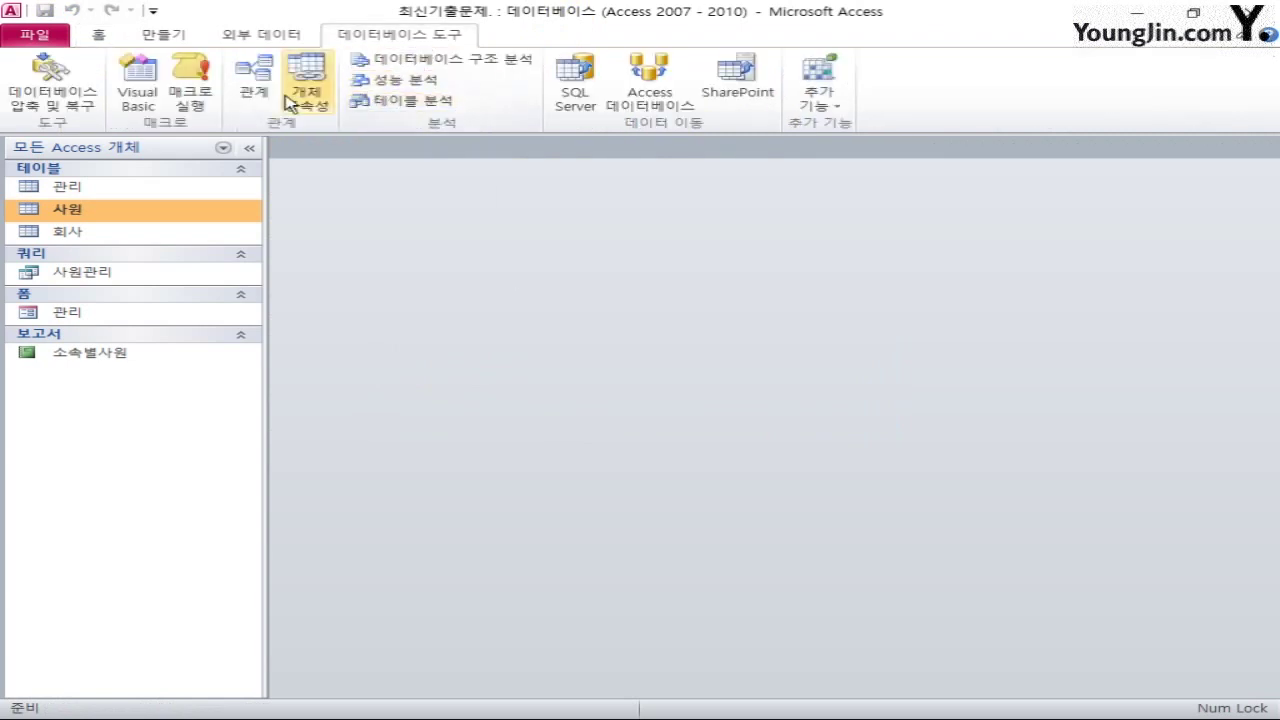
left_click(253, 80)
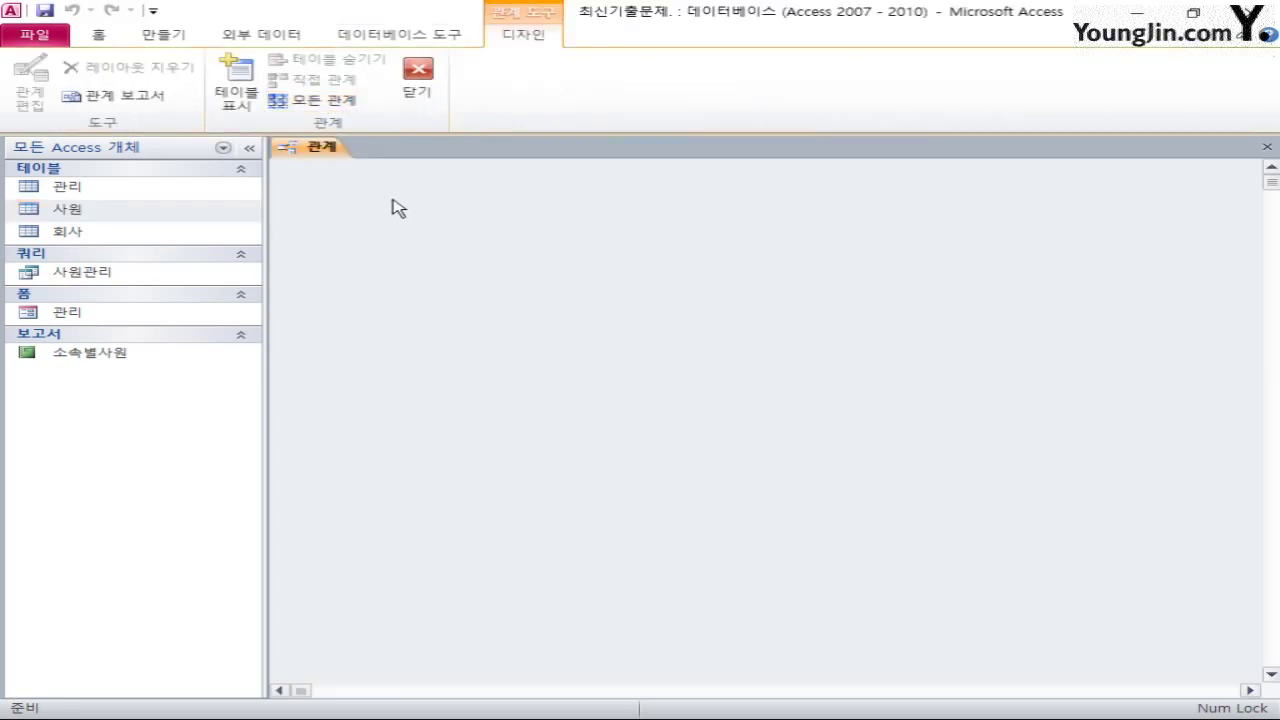
left_click(258, 104)
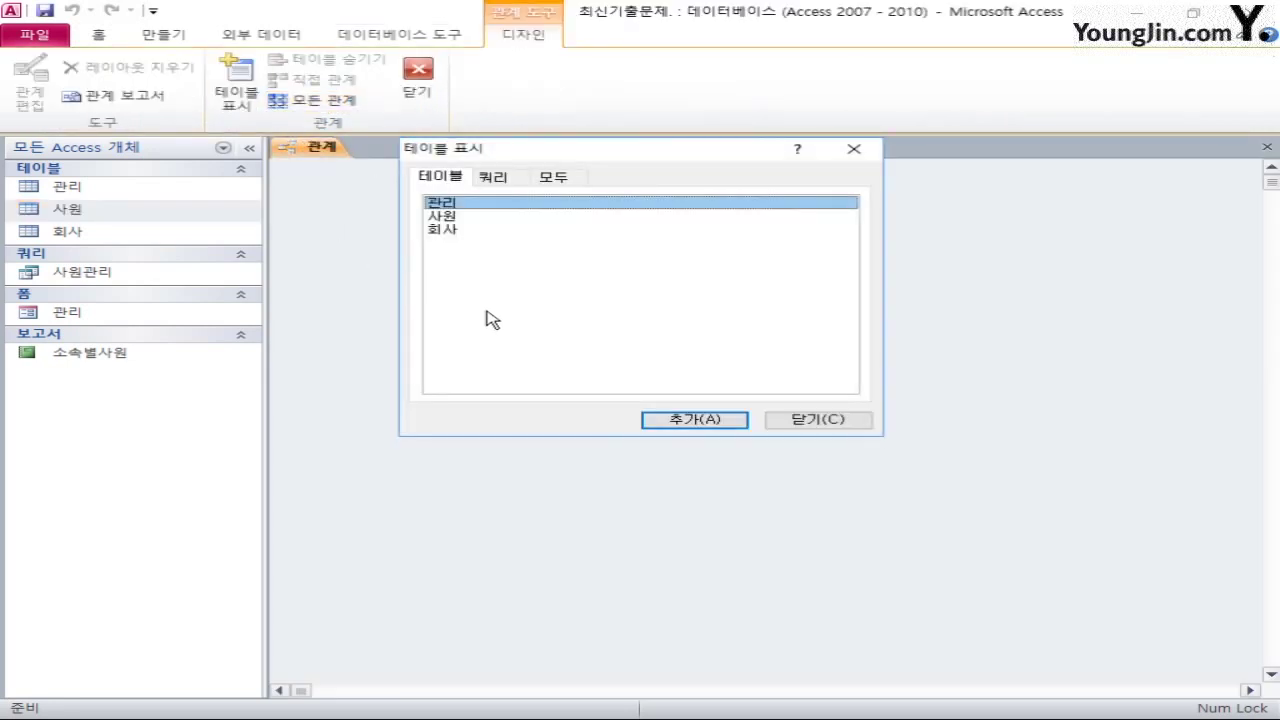
double_click(444, 204)
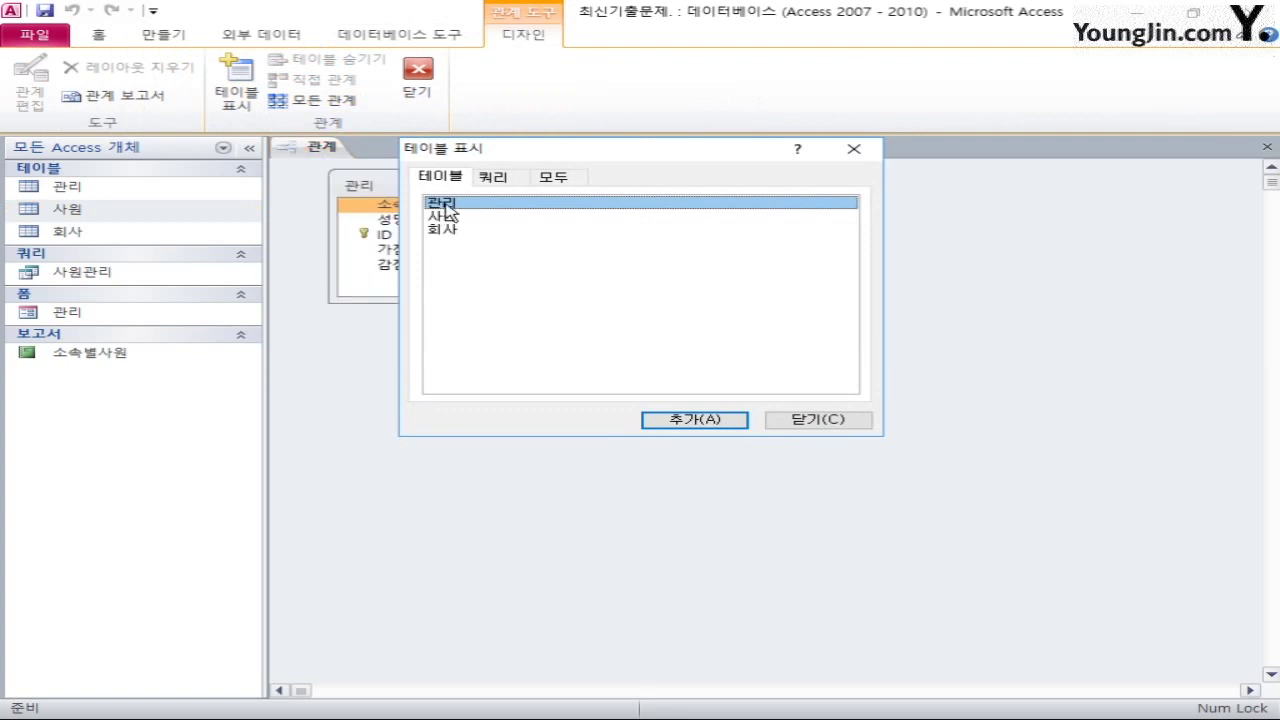
double_click(457, 219)
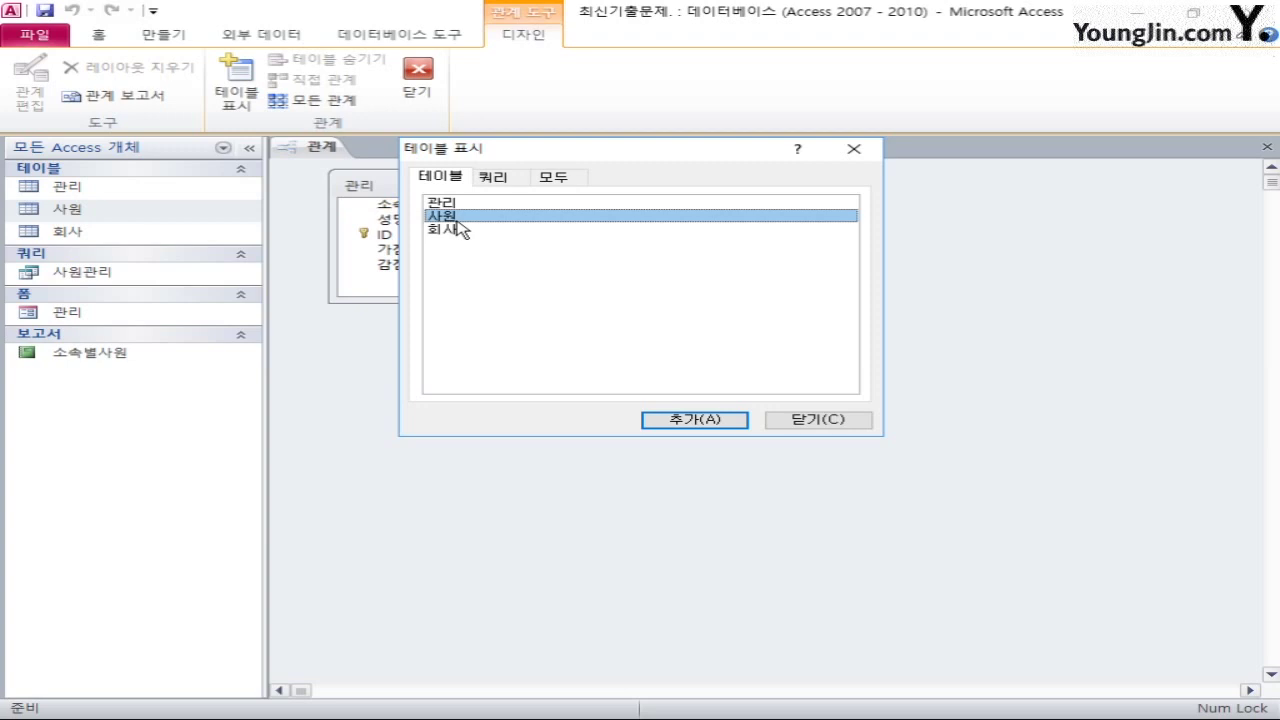
left_click(820, 421)
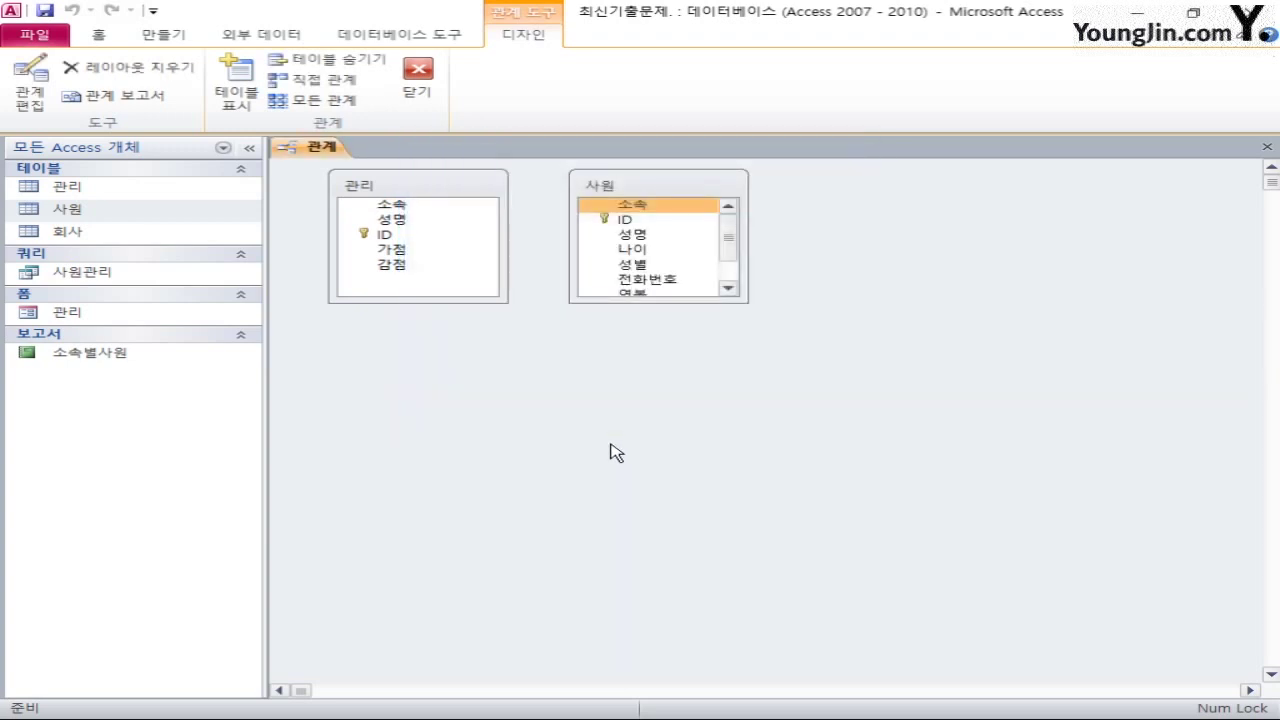
Relate the 관리 and 사원 tables on ID with referential integrity and cascading updates and deletes, and close the relationships with the layout saved
left_click(393, 235)
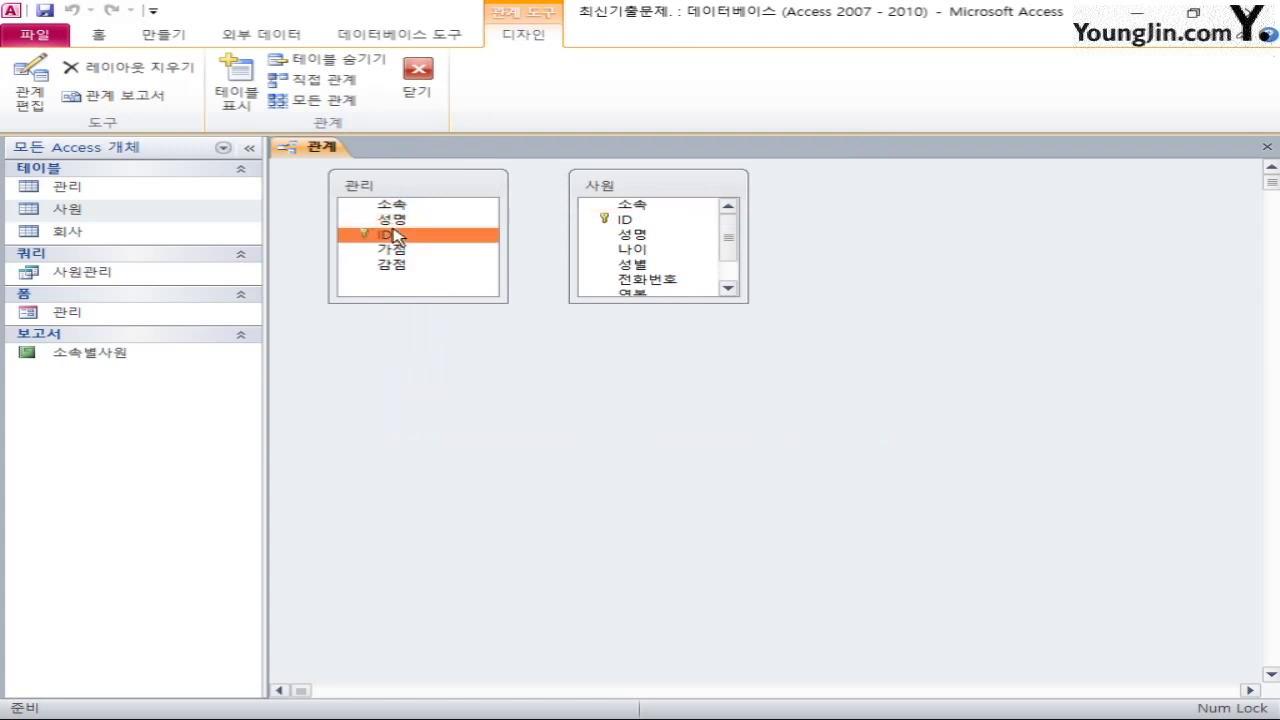
mouse_move(393, 235)
left_mouse_down()
mouse_move(594, 237)
mouse_move(645, 220)
mouse_move(390, 238)
left_mouse_up()
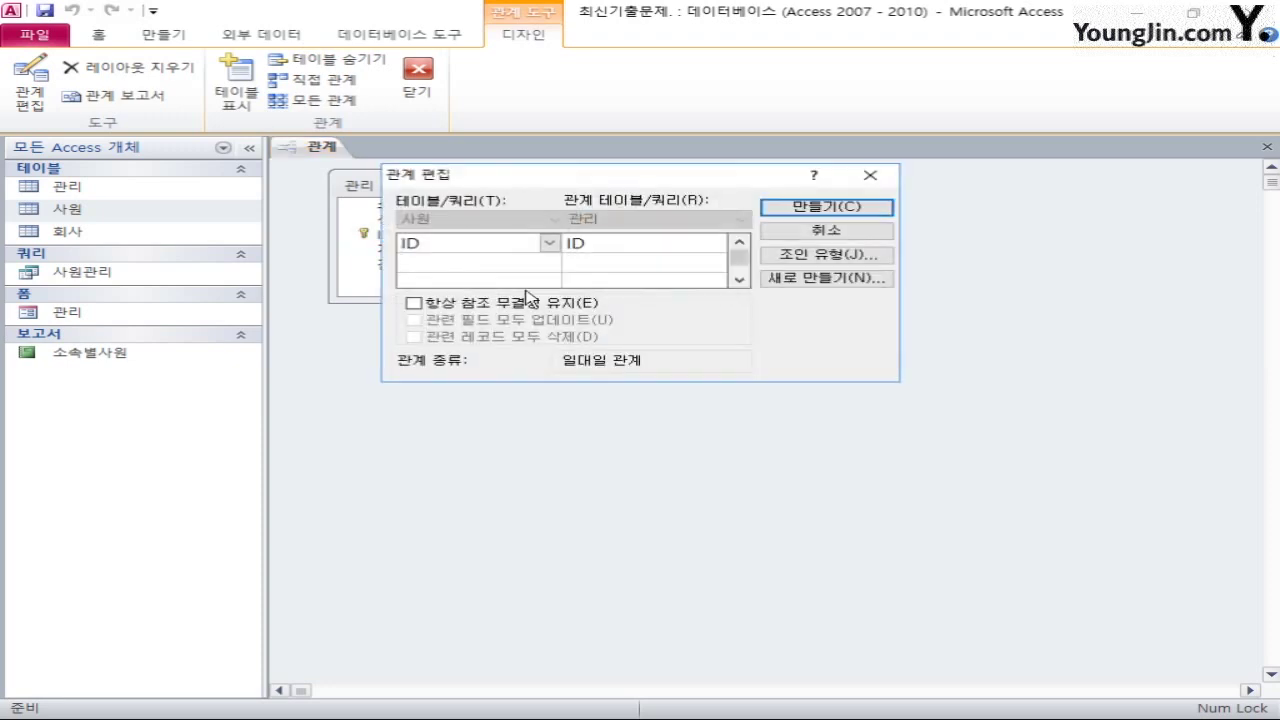
left_click(414, 303)
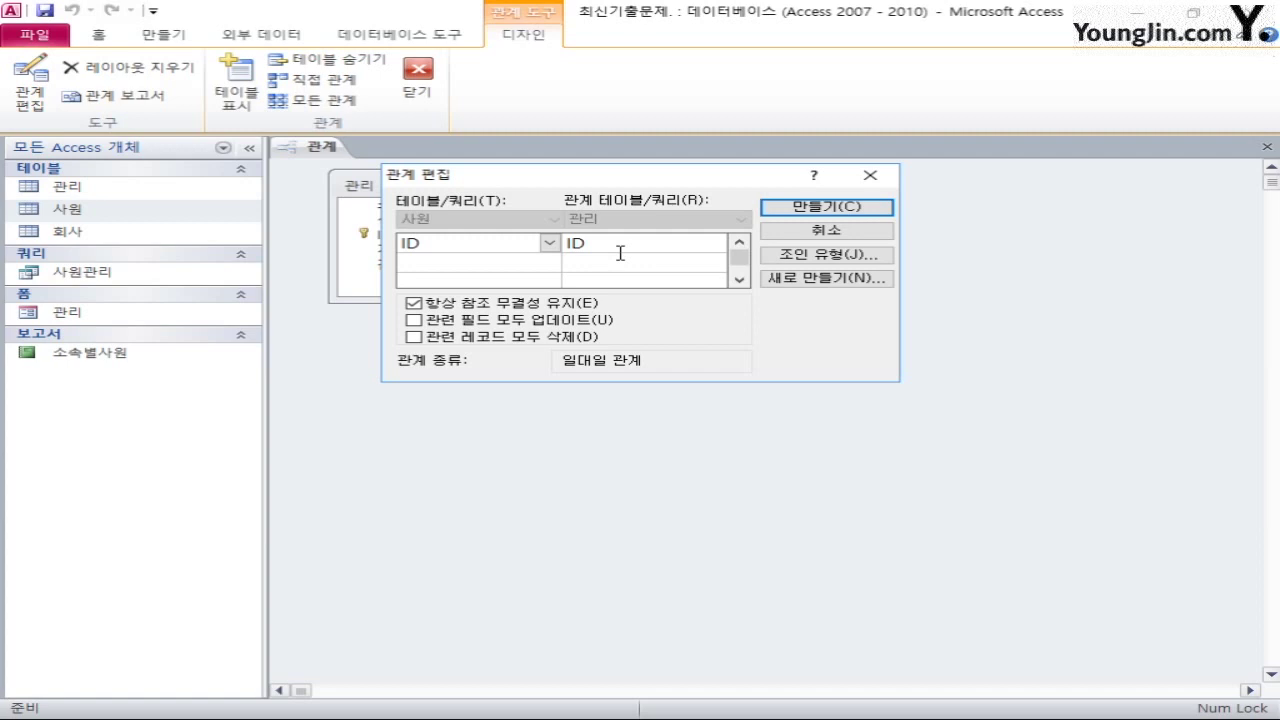
left_click(413, 320)
left_click(427, 343)
left_click(860, 207)
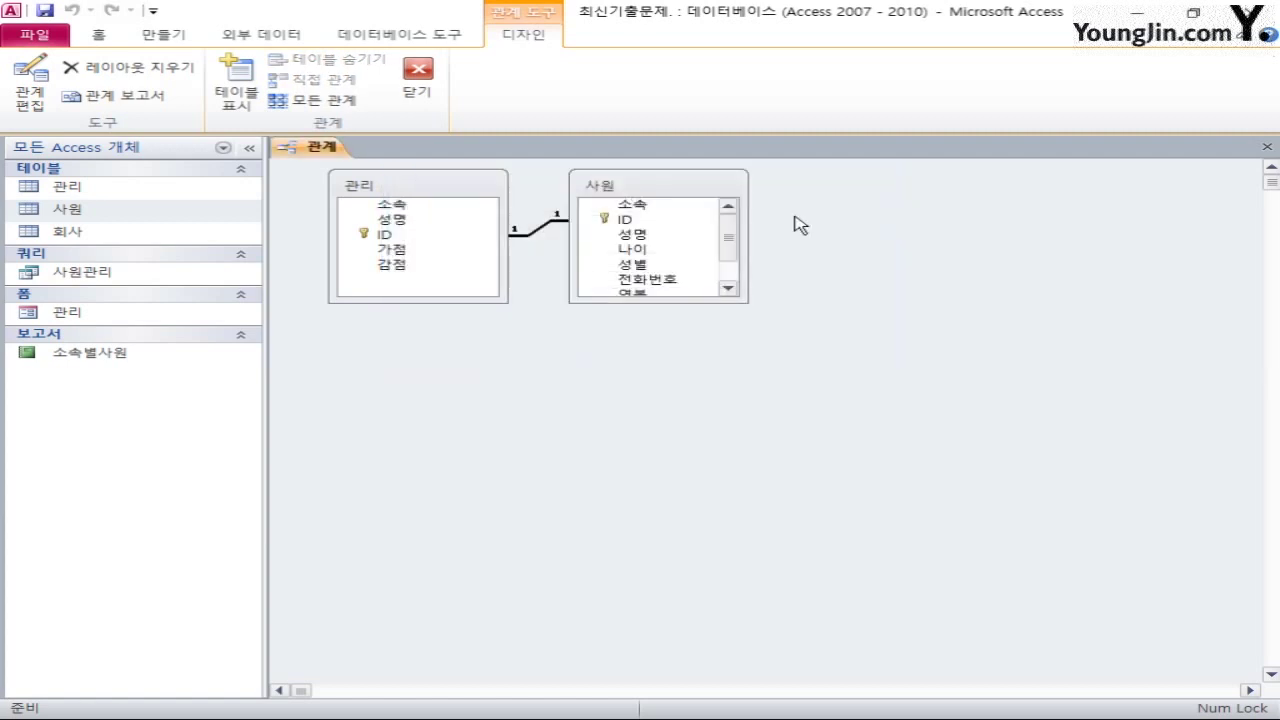
left_click(1267, 147)
left_click(540, 412)
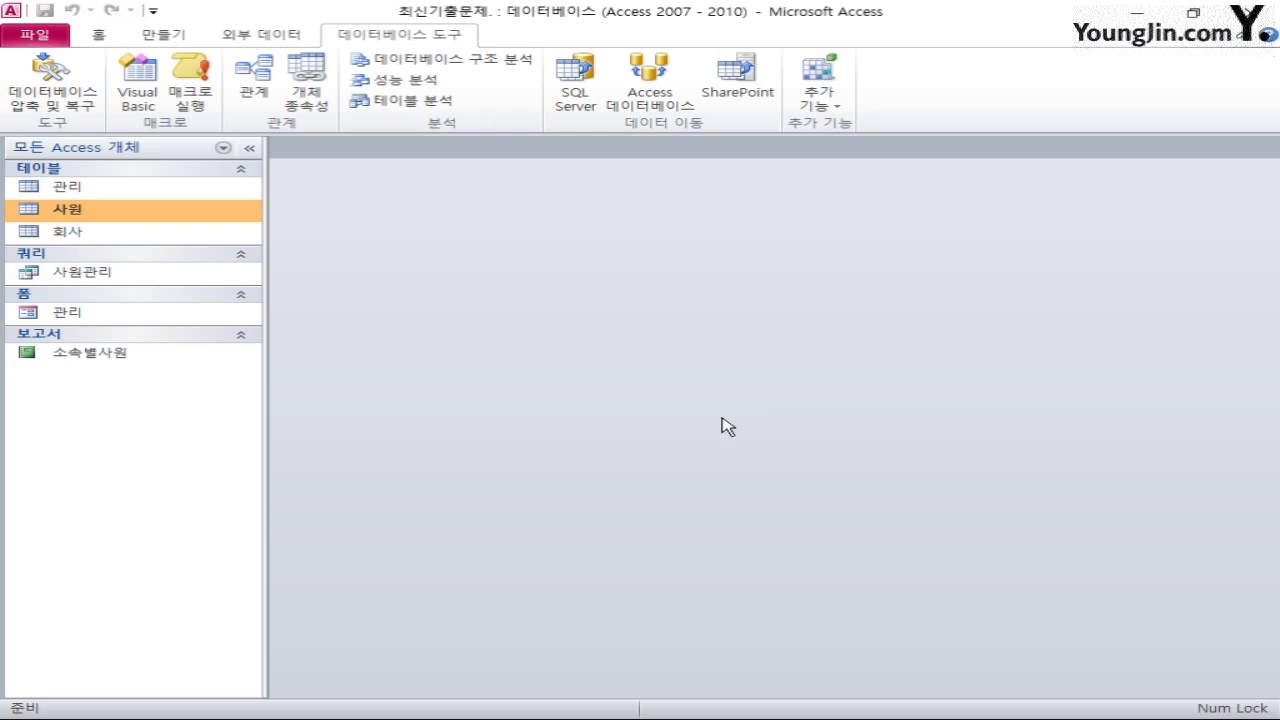
Open the 관리 form in design view and set its default view (기본 보기) to 연속 폼
right_click(93, 318)
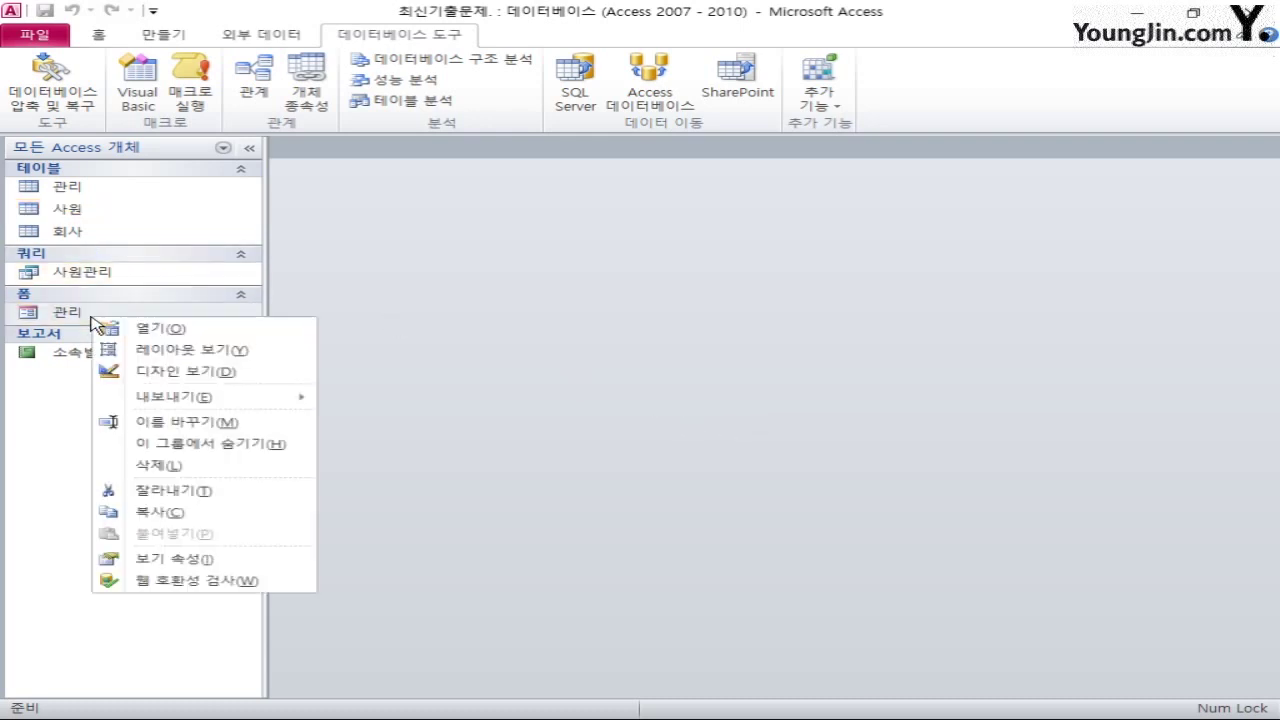
left_click(197, 372)
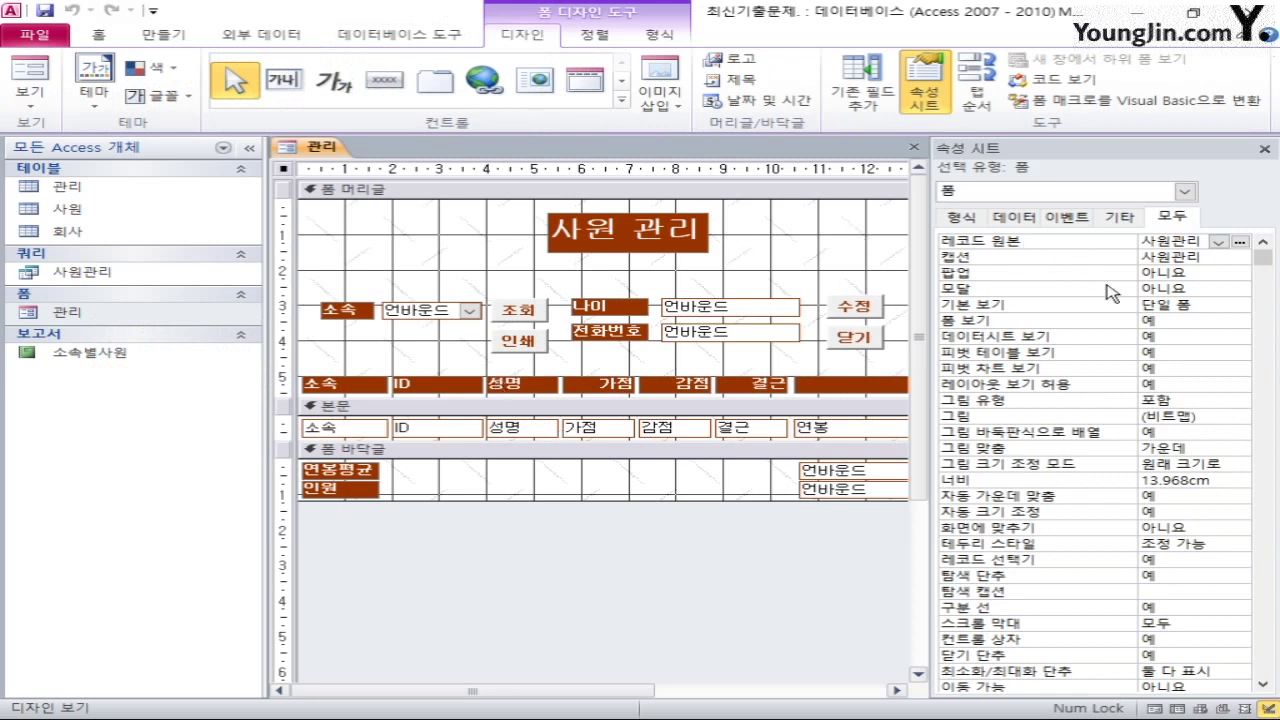
left_click(1199, 307)
left_click(1239, 305)
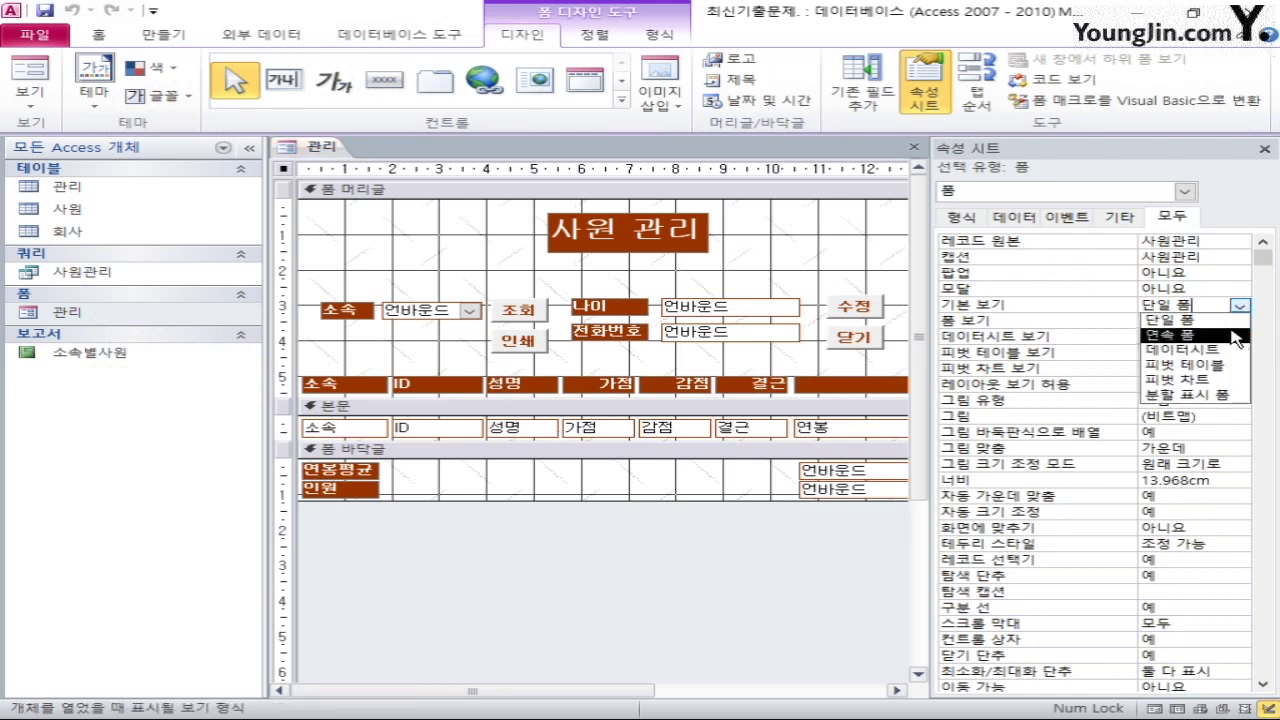
left_click(1197, 338)
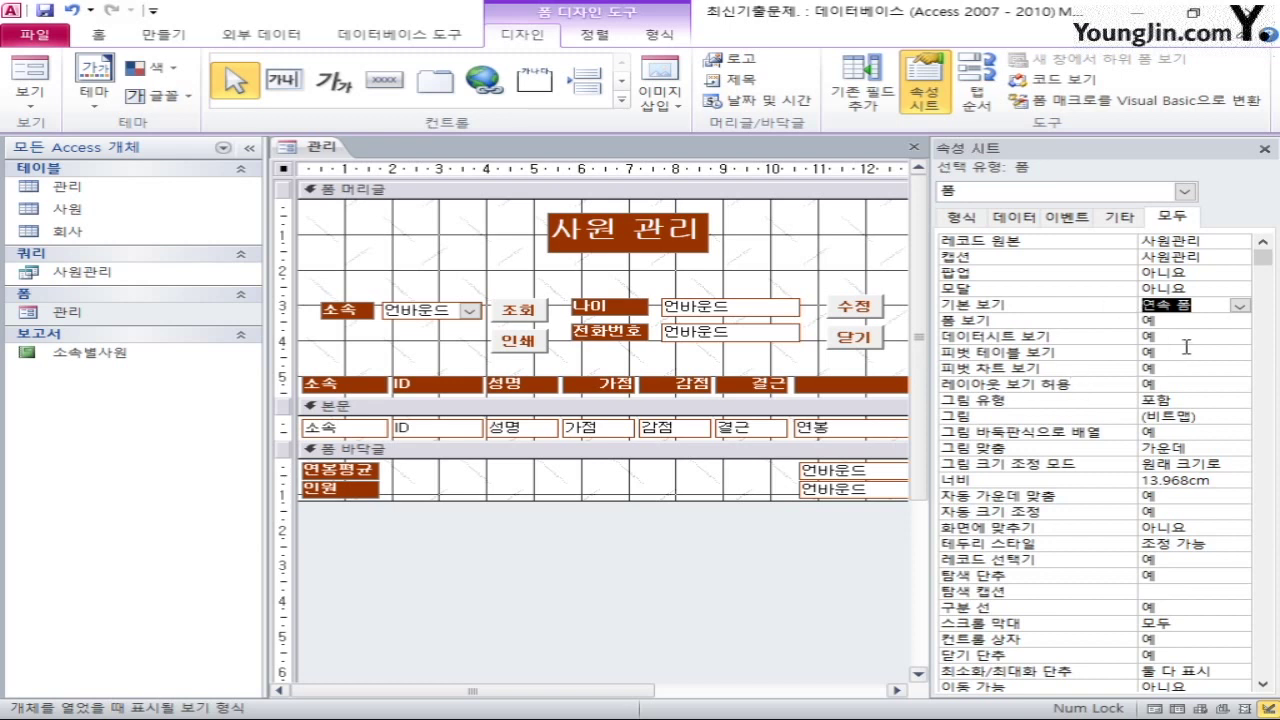
Set the form's navigation buttons (탐색 단추) and record selectors (레코드 선택기) to 아니요
left_click(1190, 576)
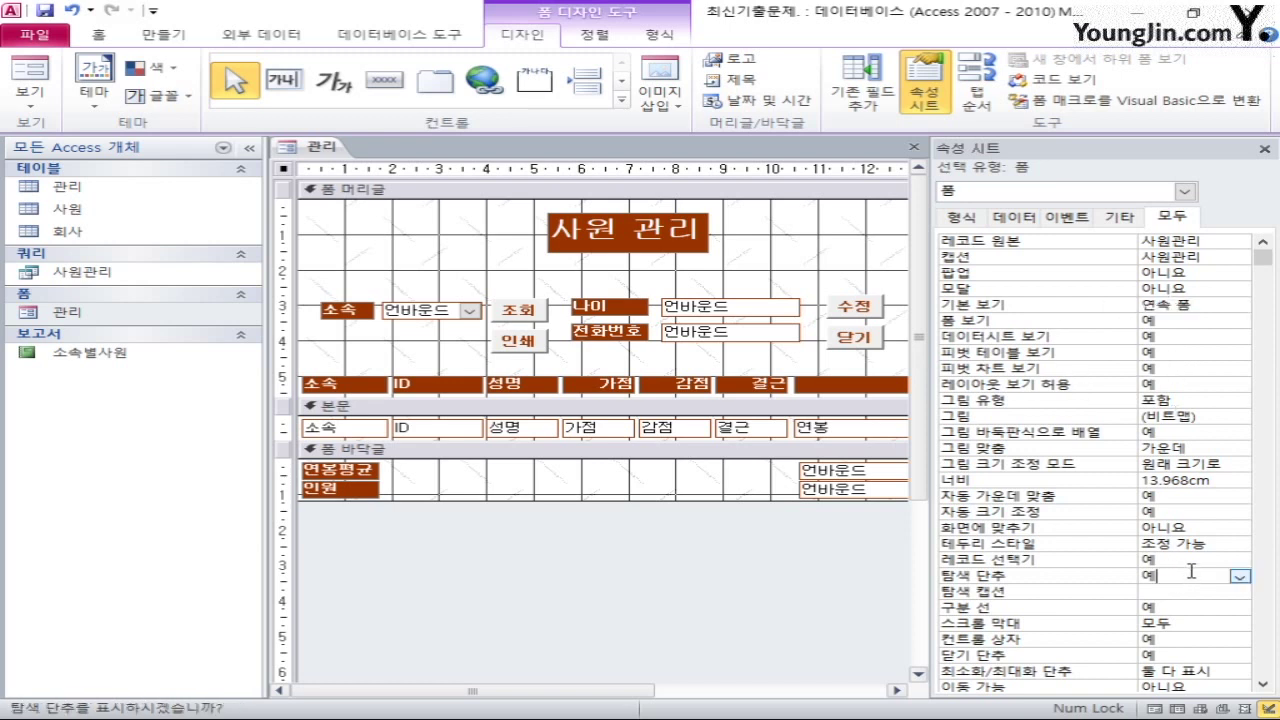
left_click(1239, 577)
left_click(1220, 606)
left_click(1232, 560)
left_click(1239, 561)
left_click(1220, 593)
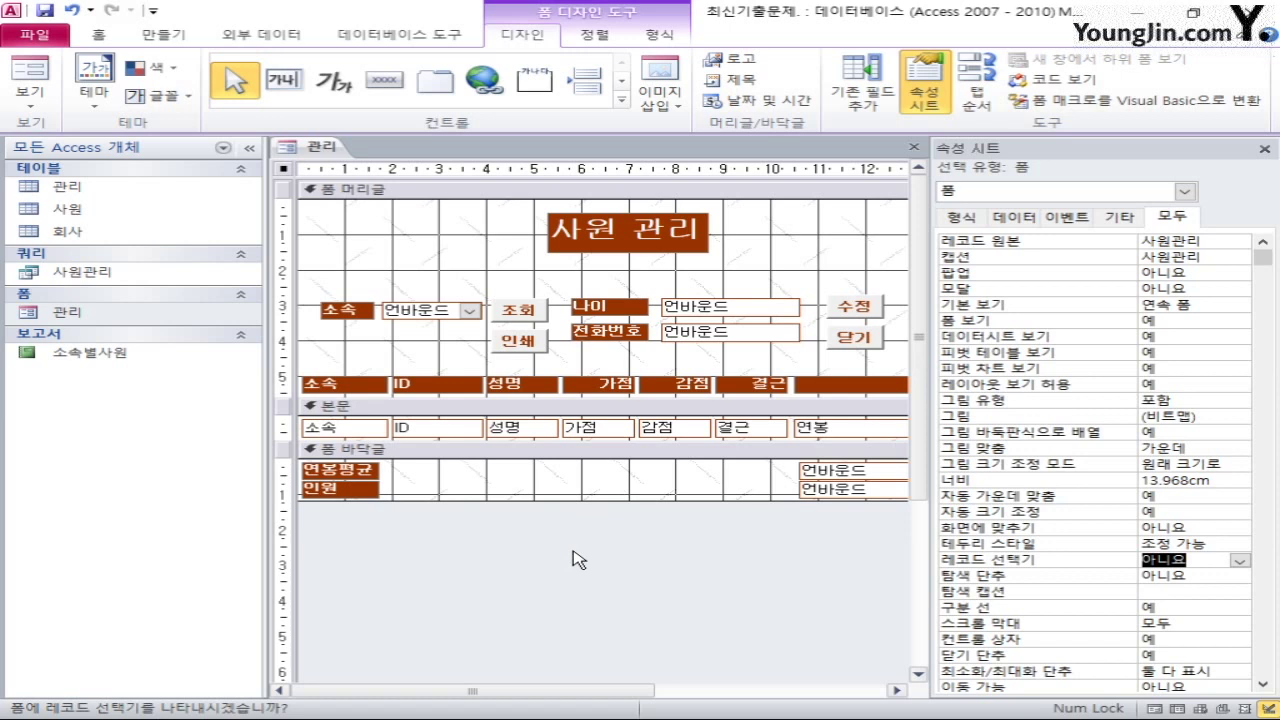
Enter =Avg([연봉]) as the control source (컨트롤 원본) of the txt_연봉평균 text box in the form footer
left_click(890, 471)
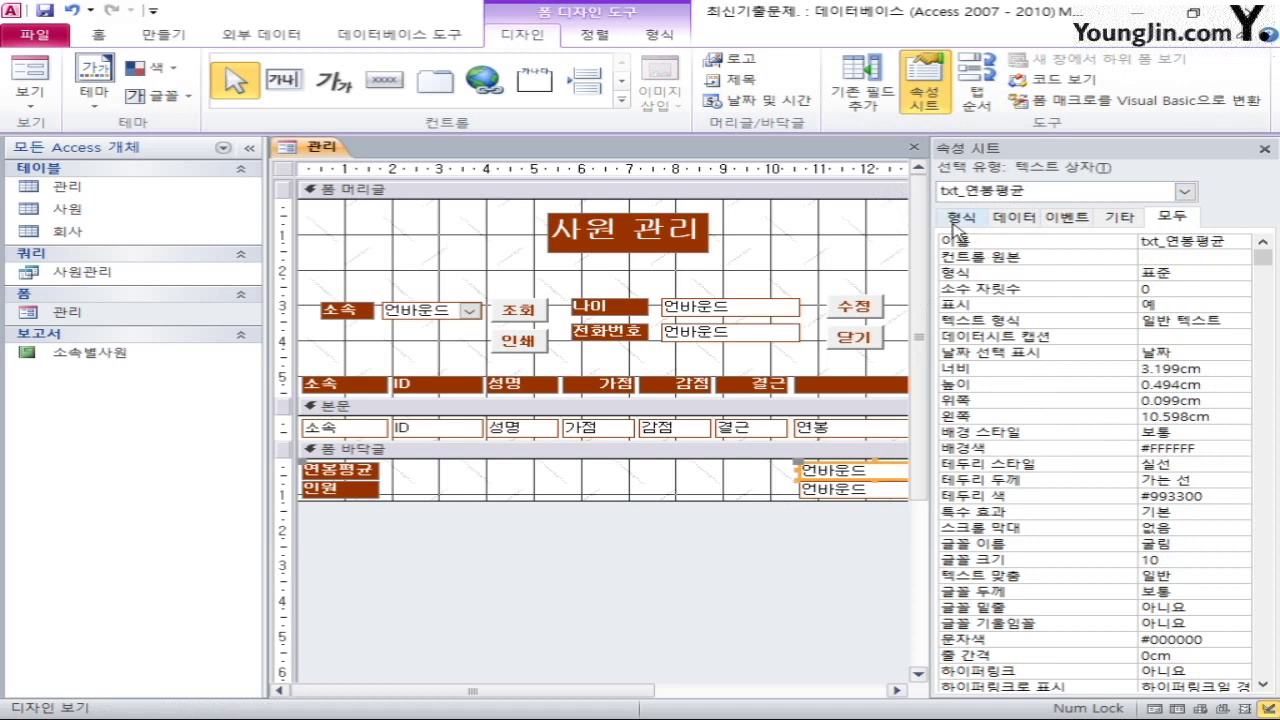
left_click(1172, 259)
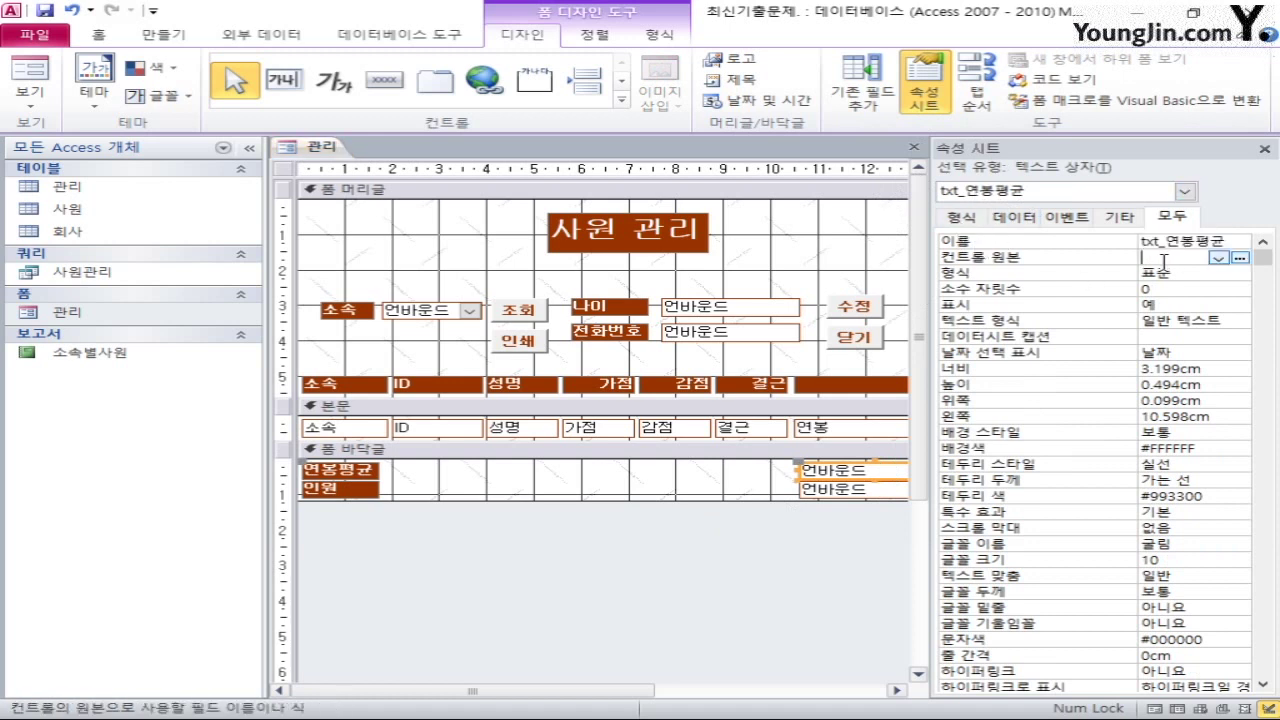
type("=Avg")
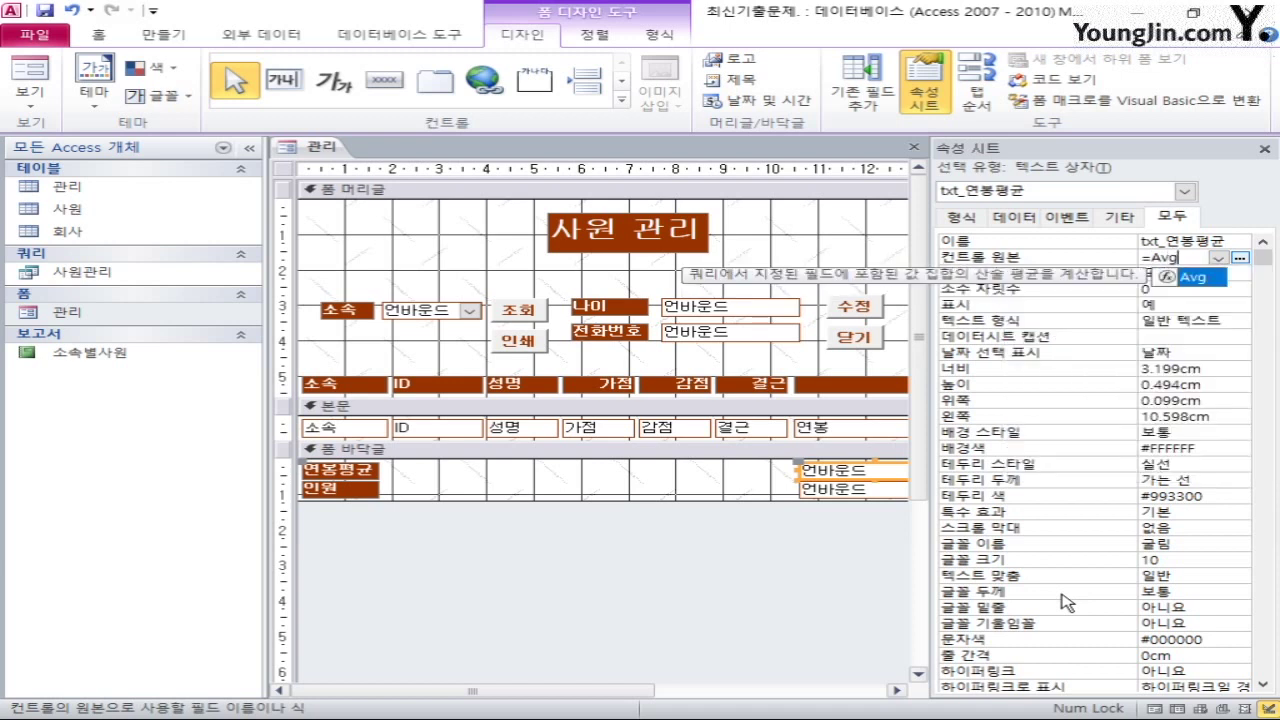
type("([")
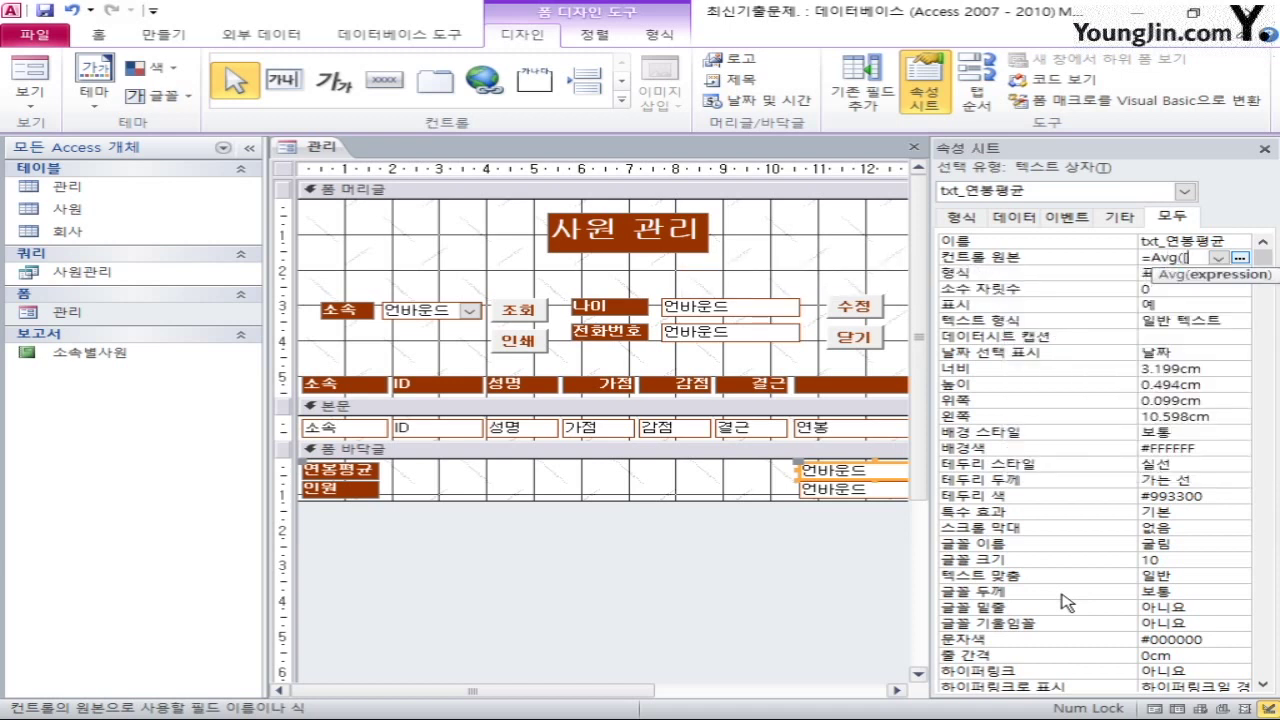
type("연봉")
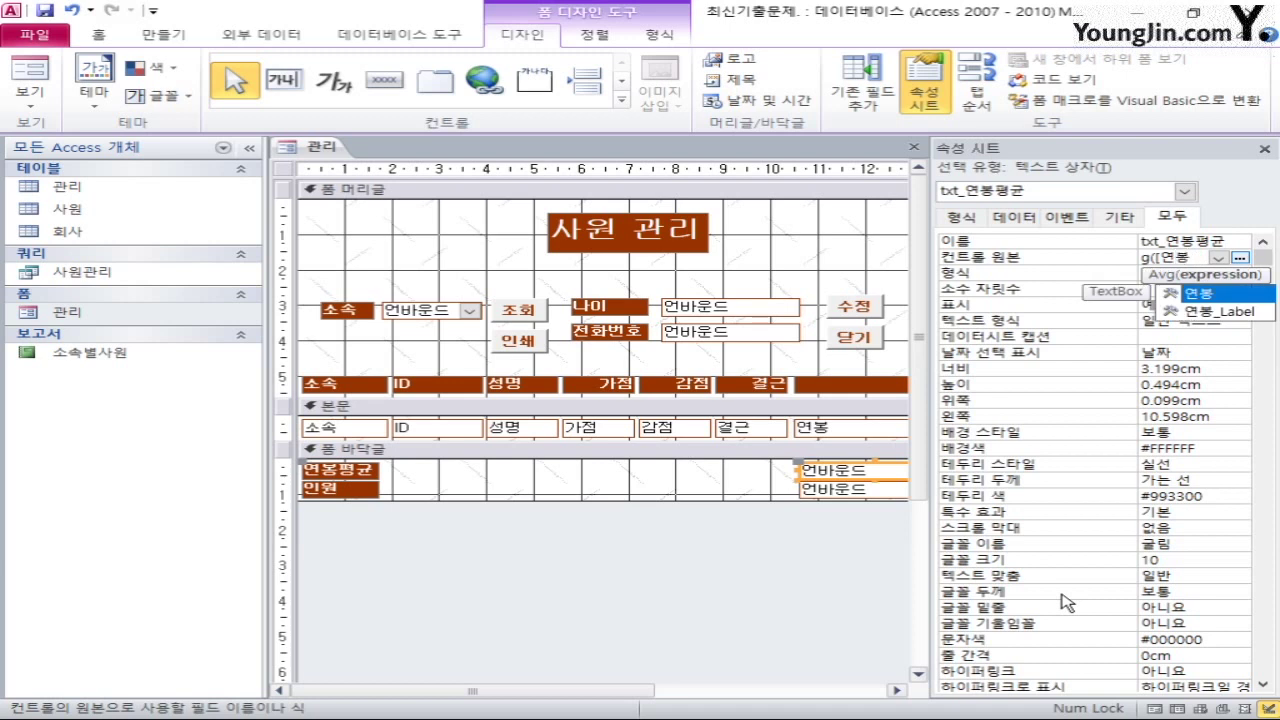
type("])")
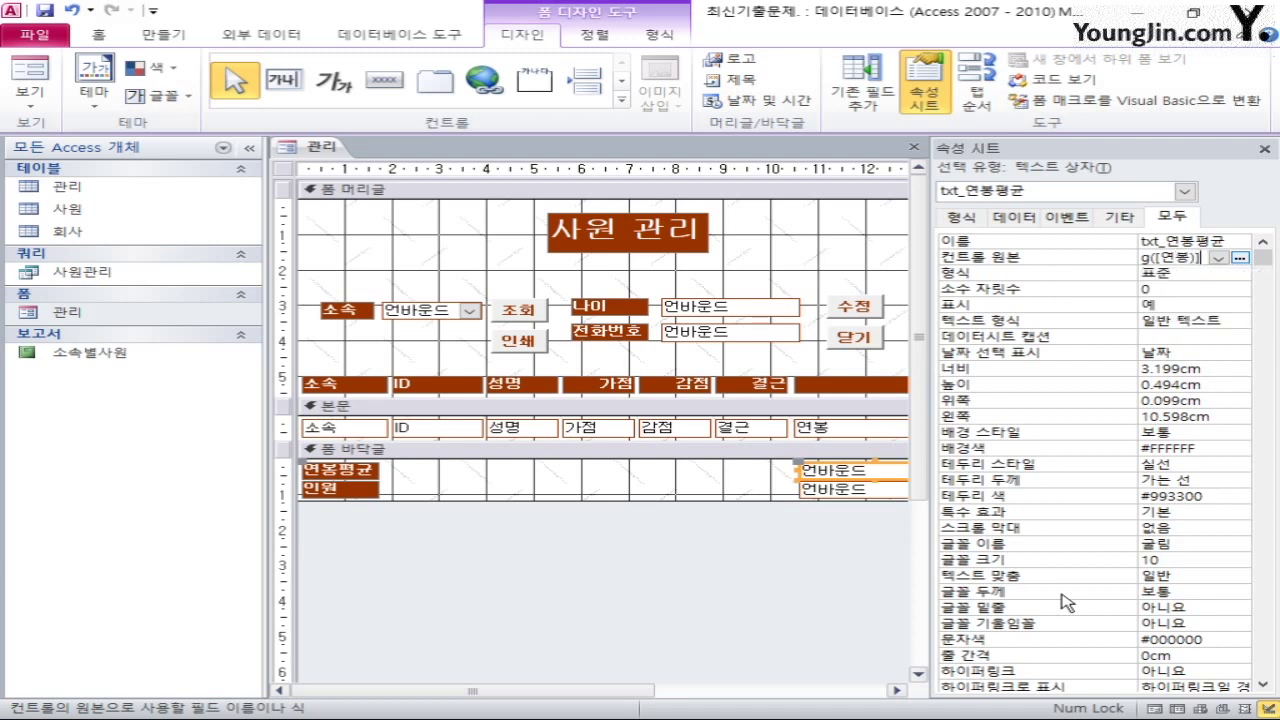
Enter =count(*) as the control source (컨트롤 원본) of the txt_인원 text box in the form footer
left_click(846, 491)
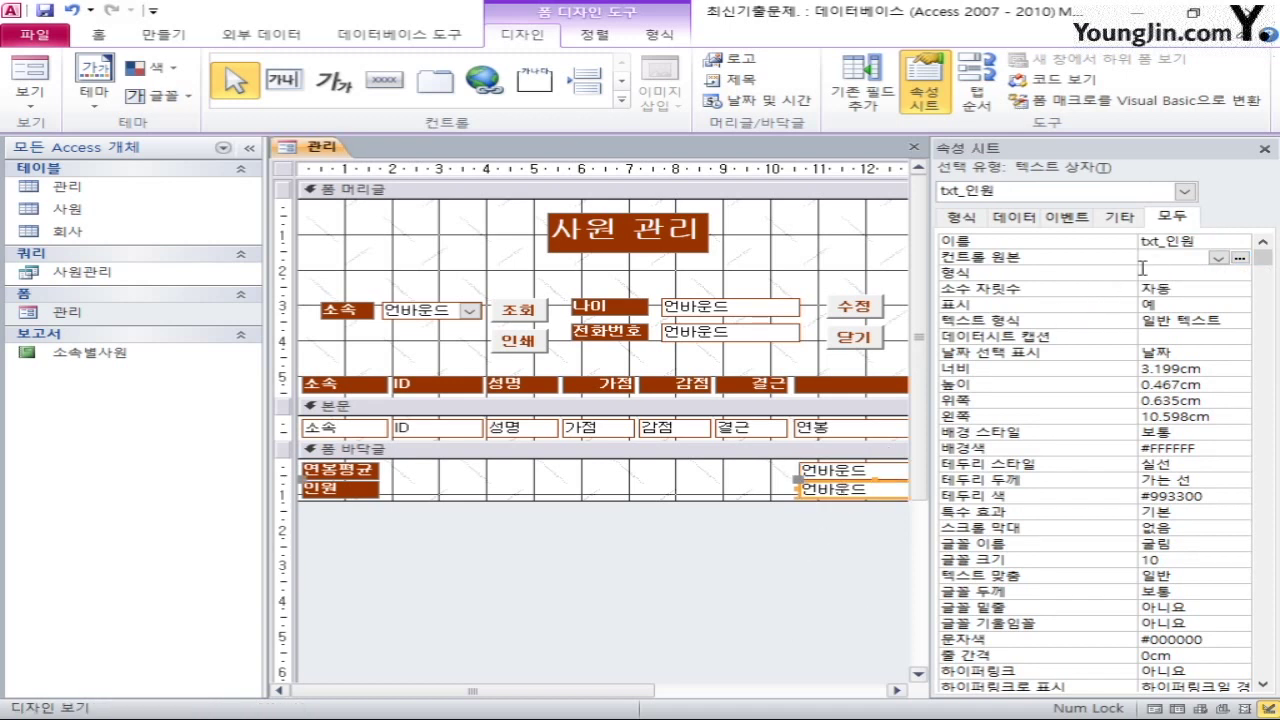
left_click(1205, 257)
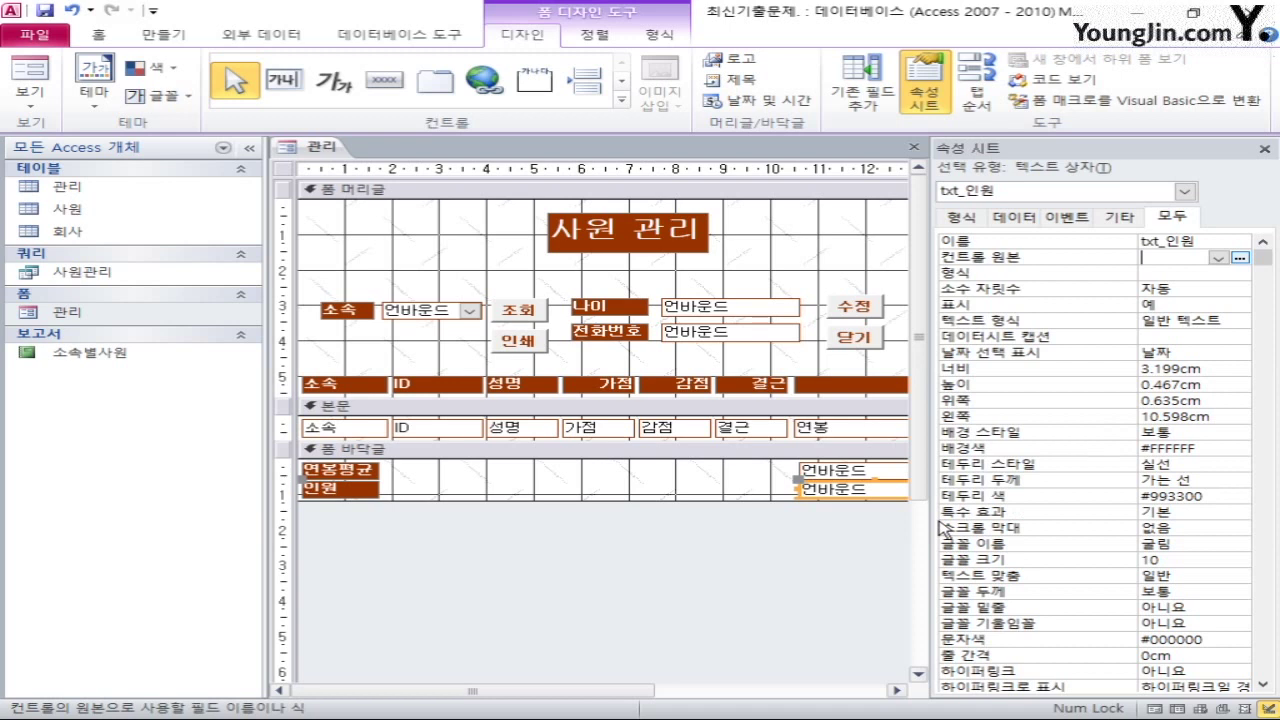
type("=count")
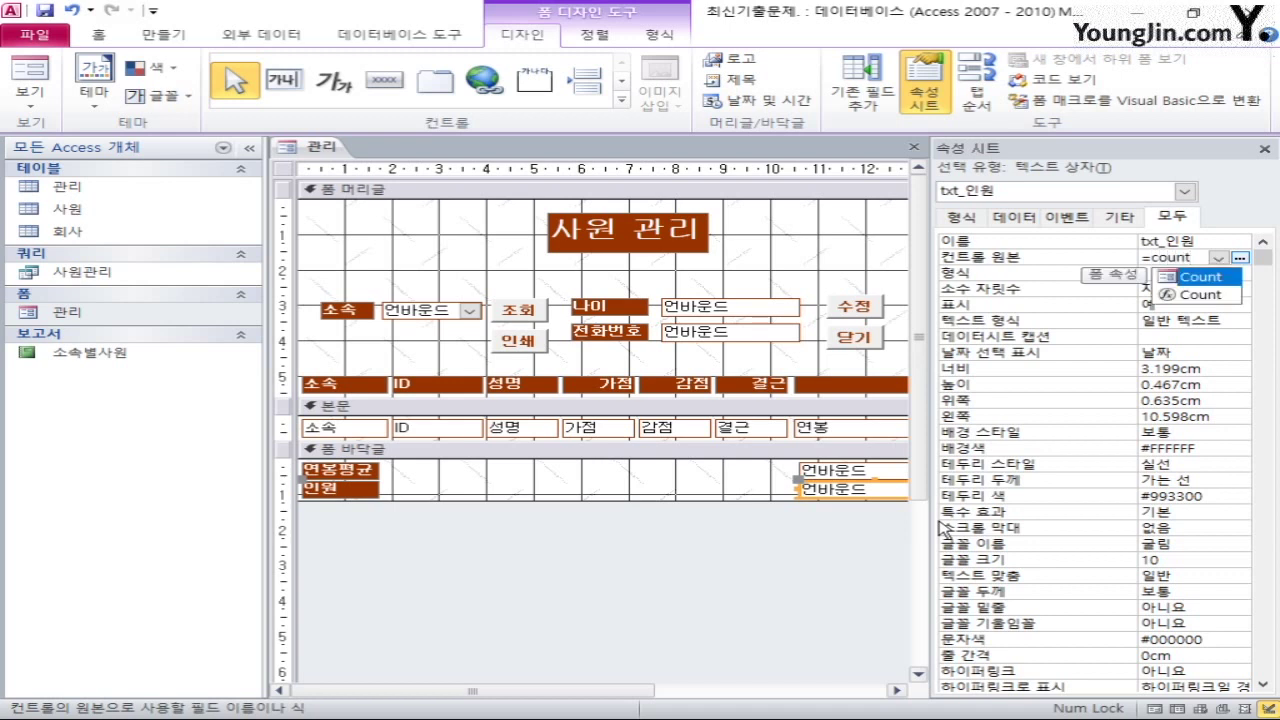
type("(*)")
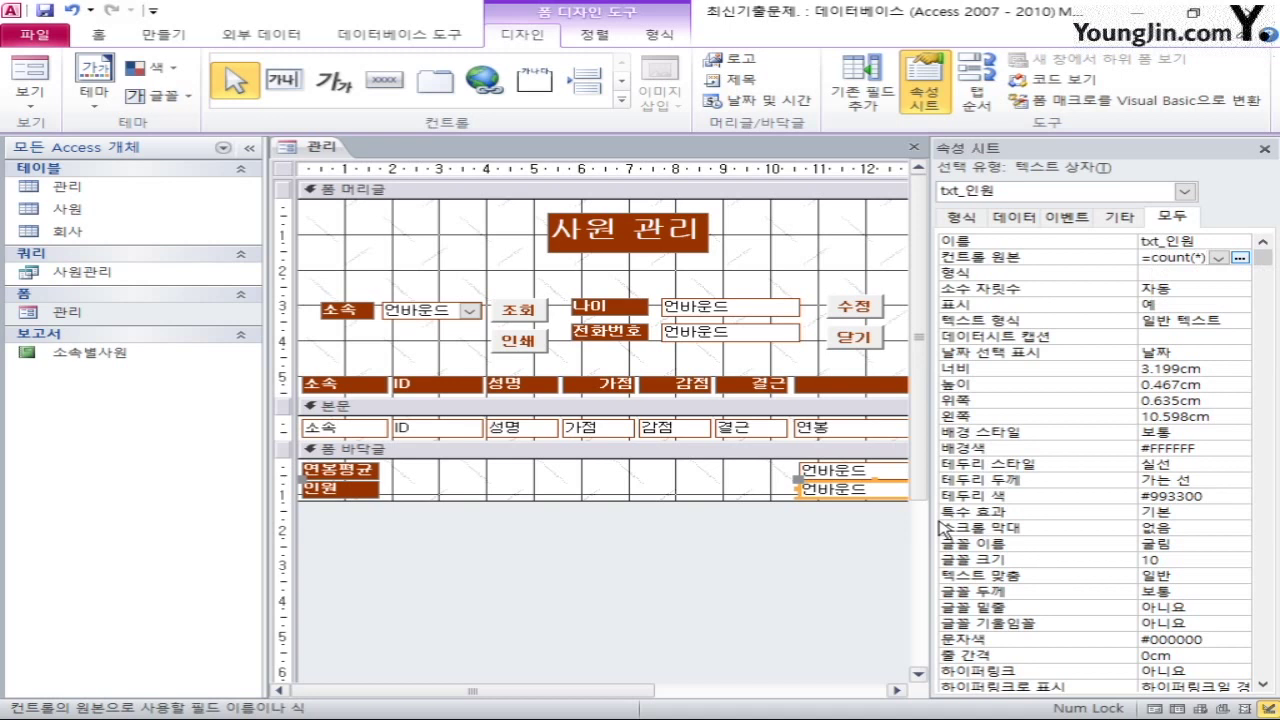
Open the form's tab order (탭 순서) for the 폼 머리글 section and move cmd_소속 to first place
left_click(284, 171)
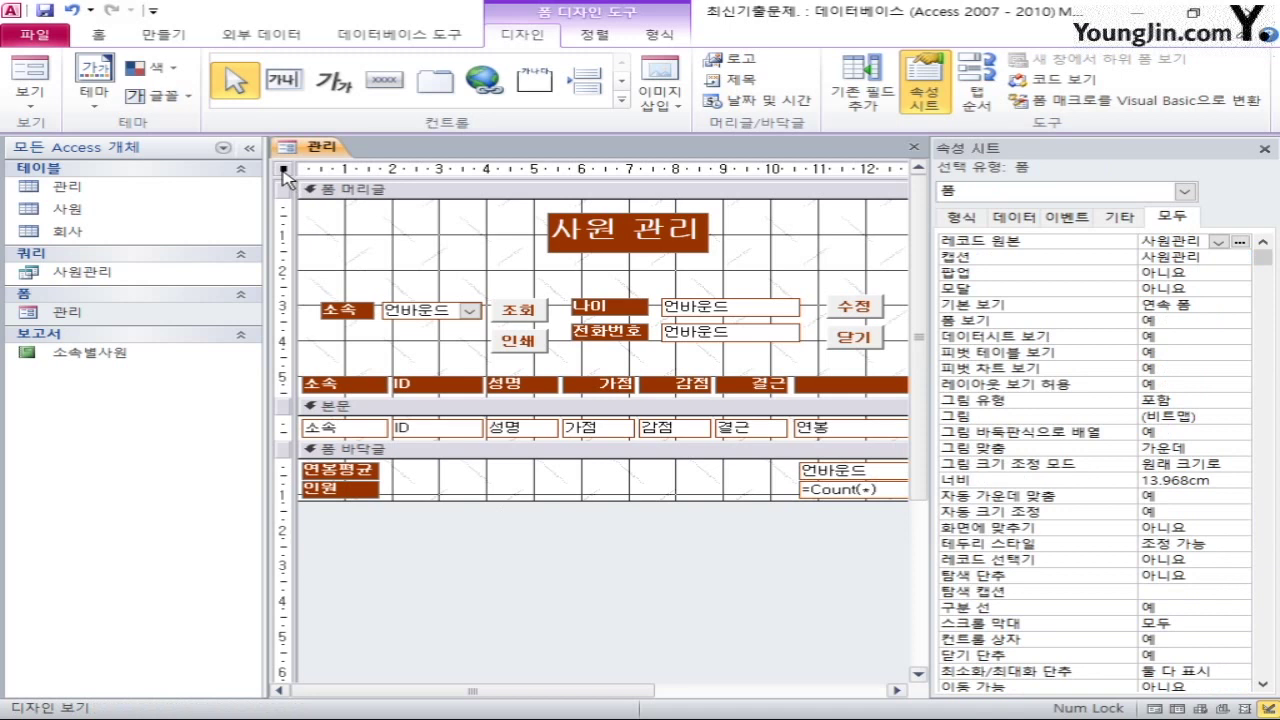
right_click(285, 172)
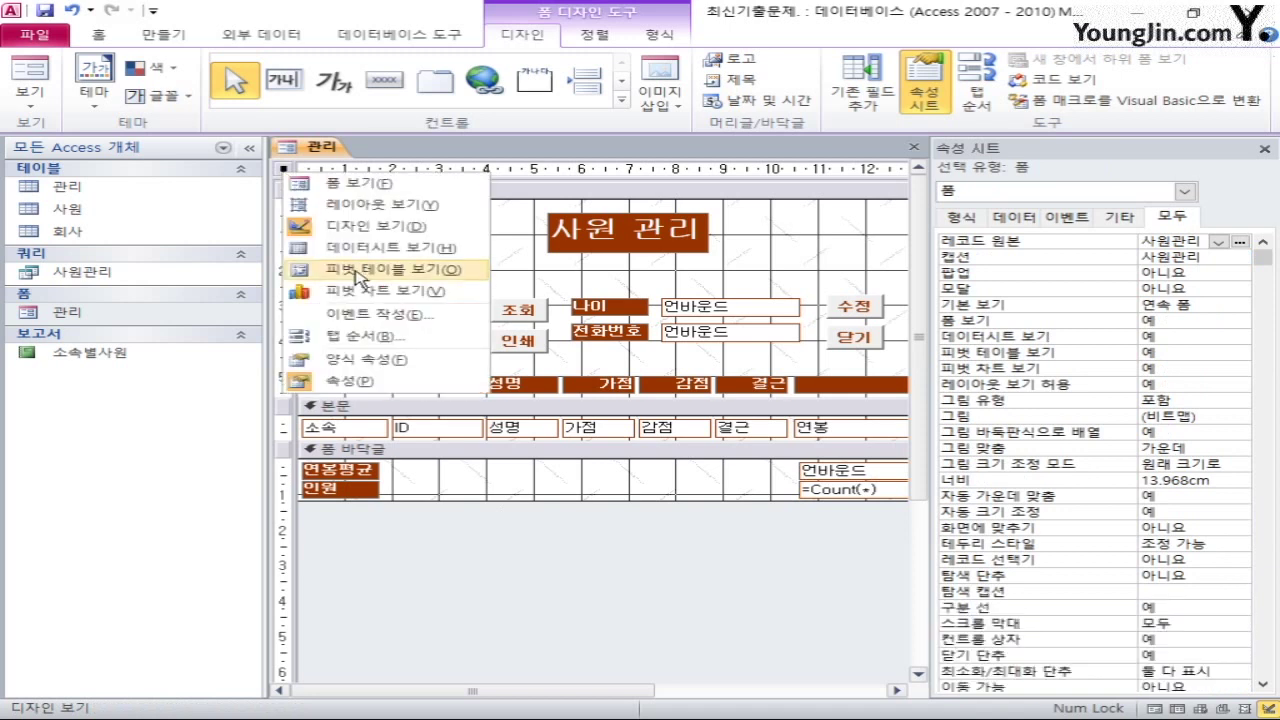
left_click(381, 338)
left_click(422, 174)
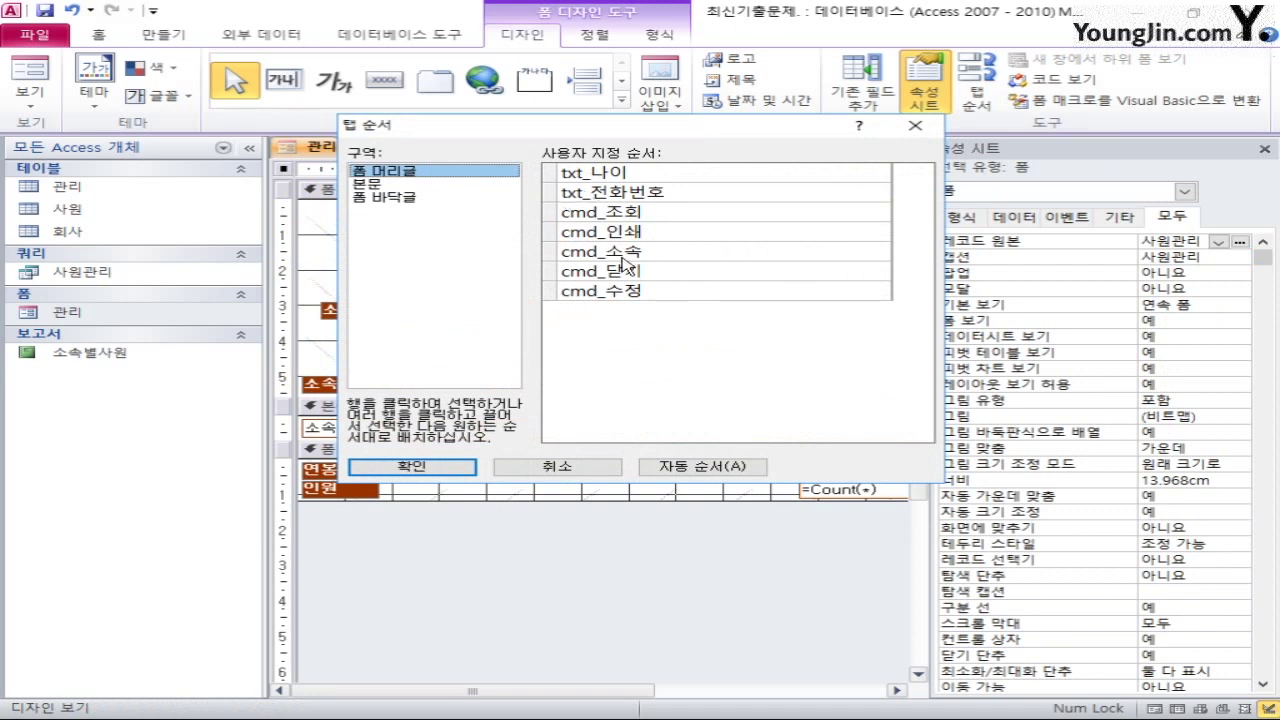
left_click(552, 254)
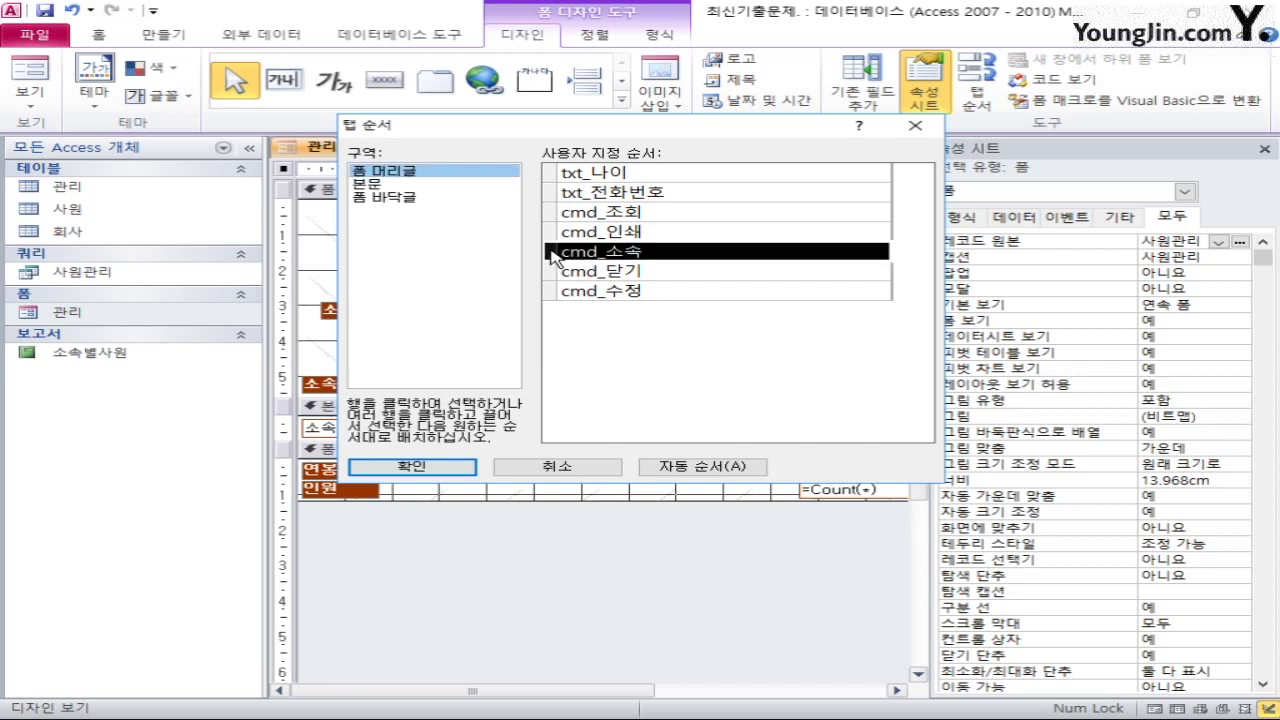
left_click_drag(552, 258, 550, 166)
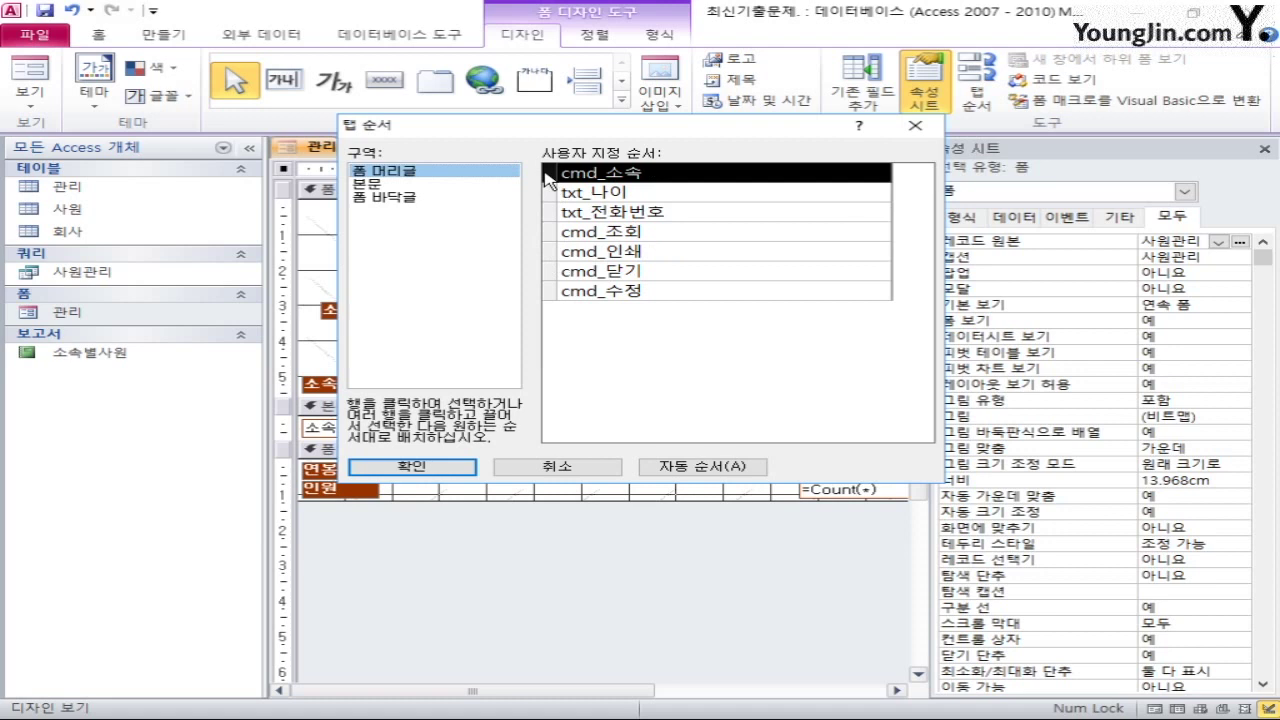
Arrange the rest of the 폼 머리글 tab order as cmd_조회, cmd_인쇄, txt_나이, txt_전화번호, cmd_수정, cmd_닫기 and apply it
left_click(549, 234)
left_click_drag(549, 236, 550, 186)
left_click(551, 253)
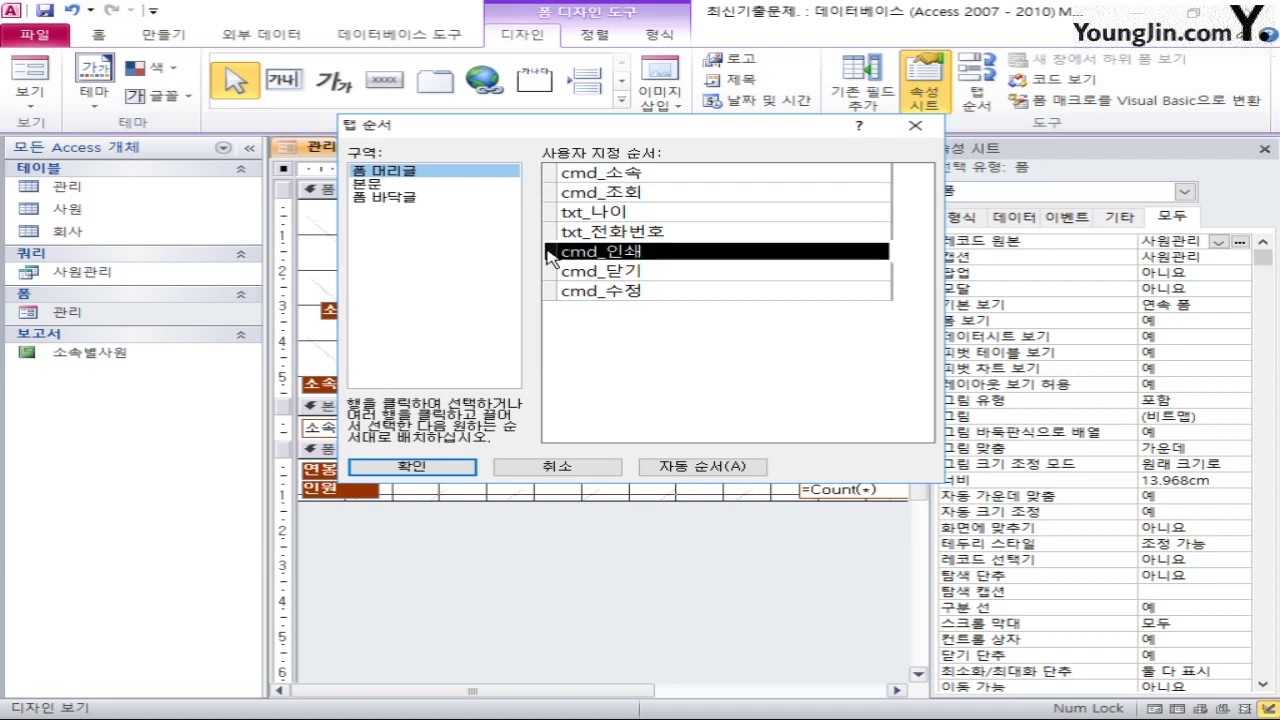
left_click_drag(551, 256, 545, 222)
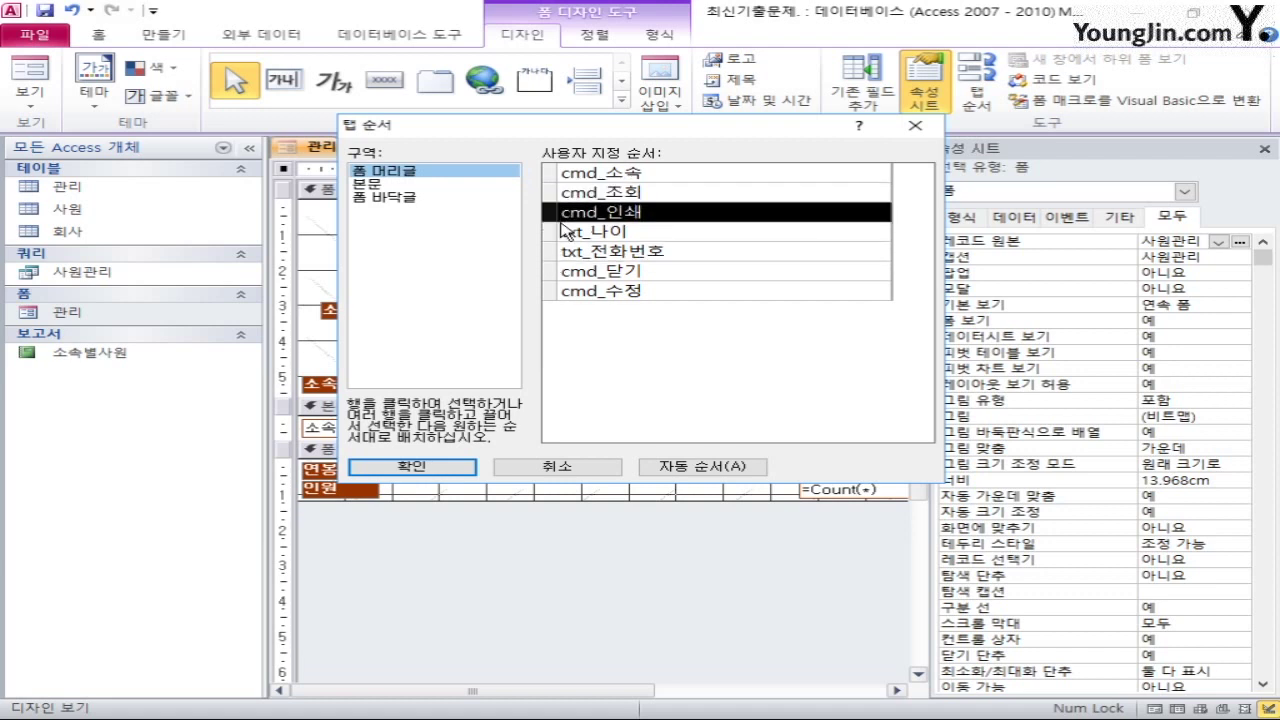
left_click(551, 236)
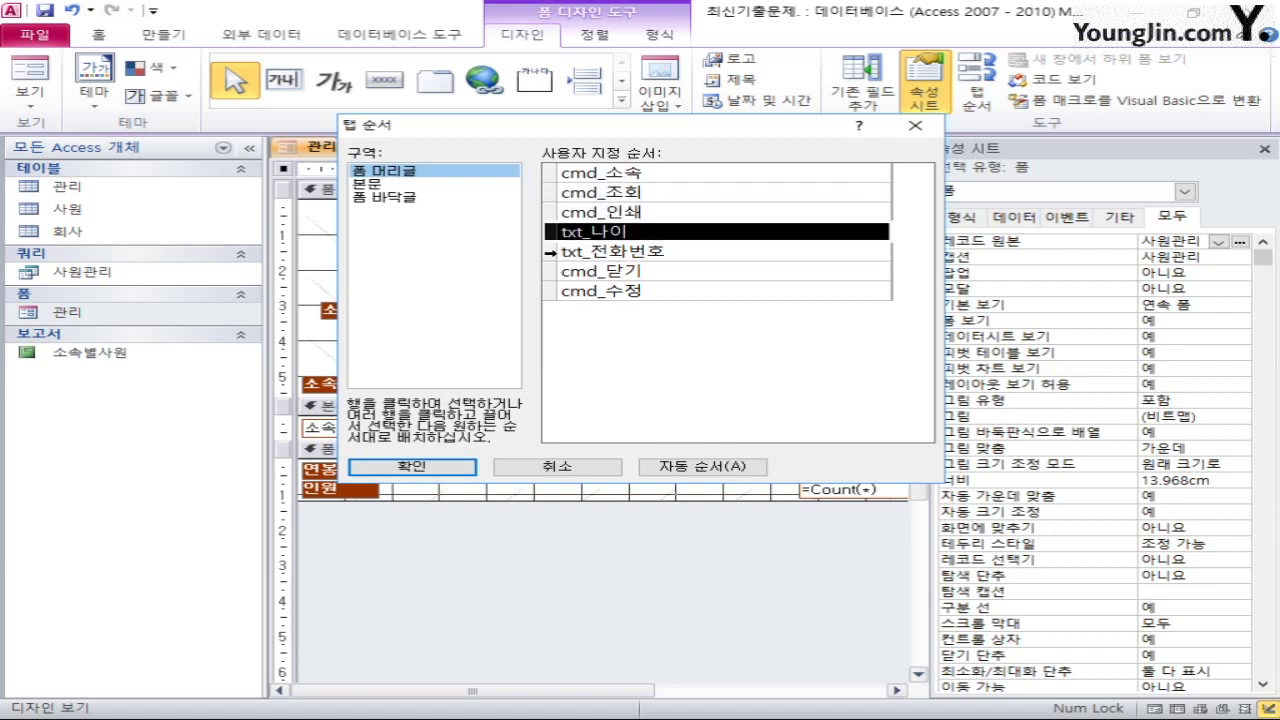
left_click(551, 251)
left_click(551, 290)
left_click_drag(551, 292, 552, 282)
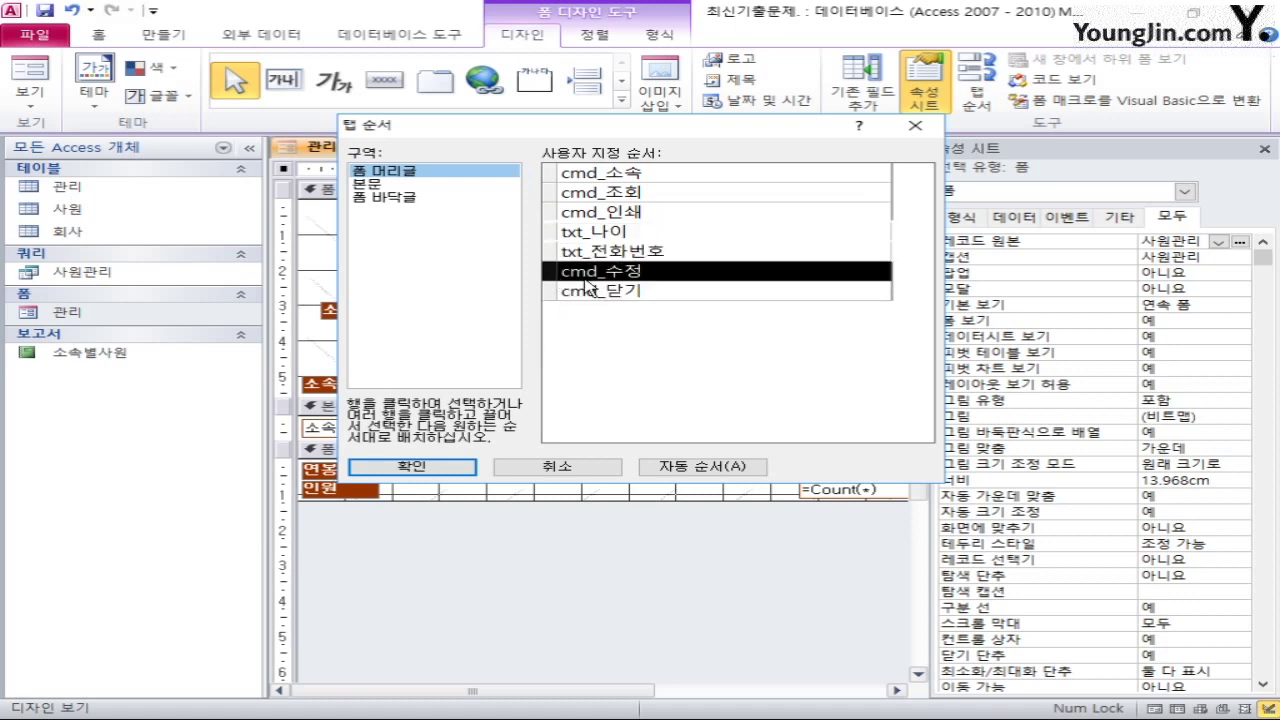
left_click(418, 467)
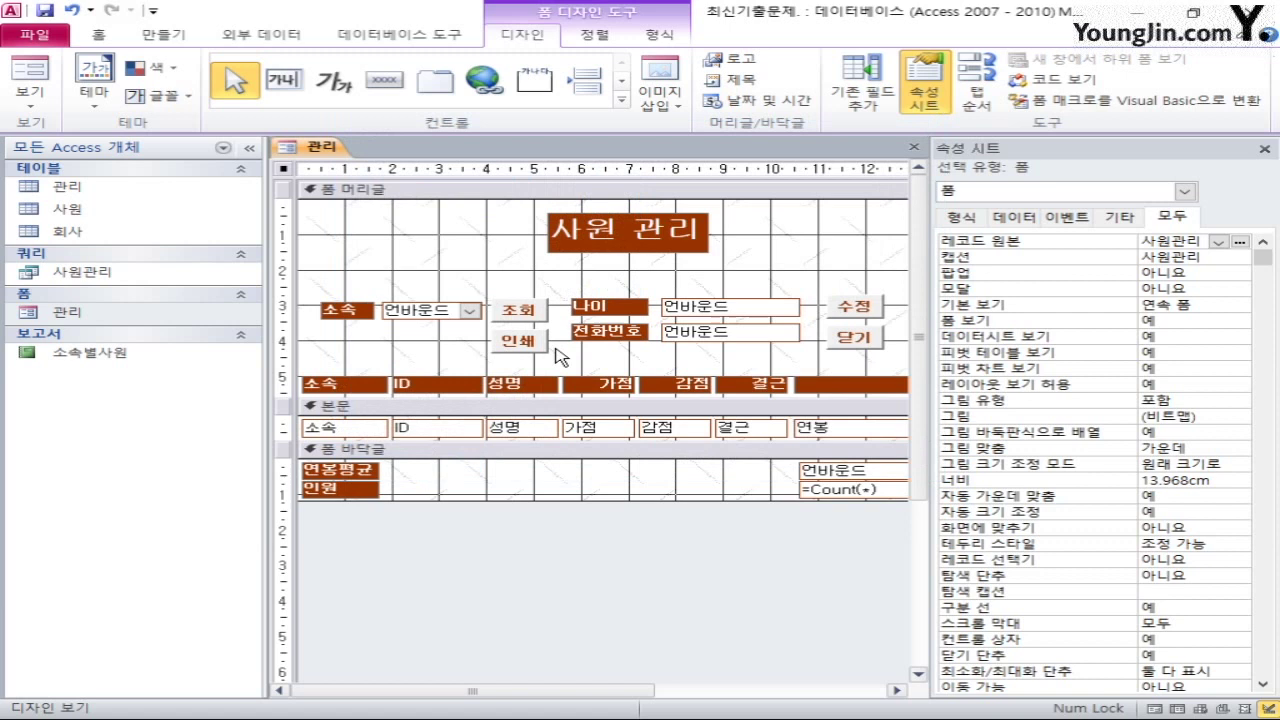
Close the 관리 form saving its changes, and reopen it in design view
left_click(913, 147)
left_click(530, 422)
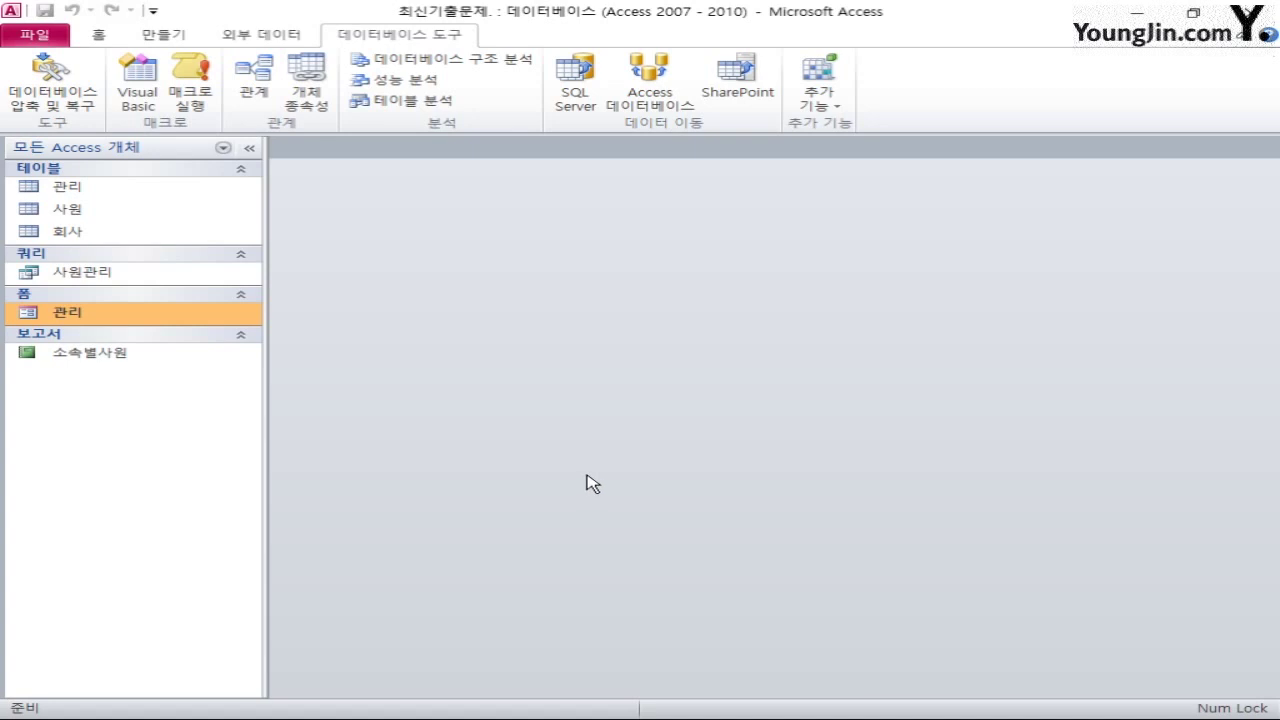
right_click(98, 318)
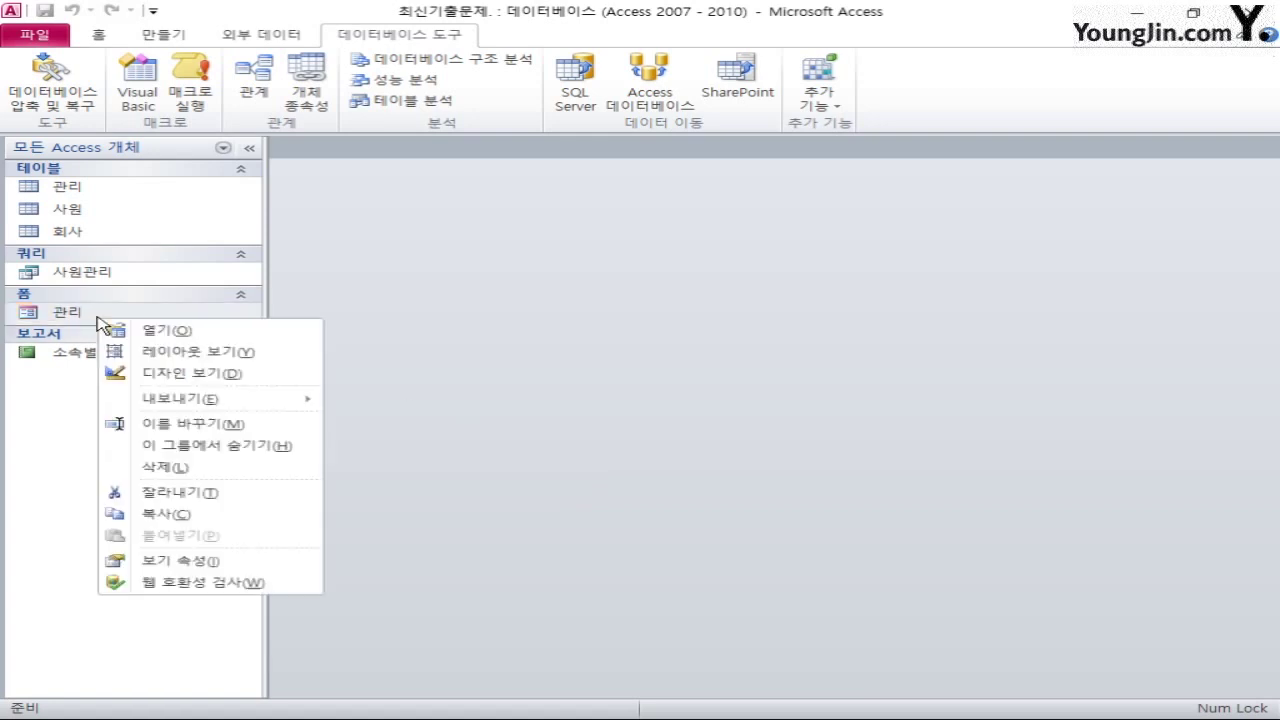
left_click(178, 373)
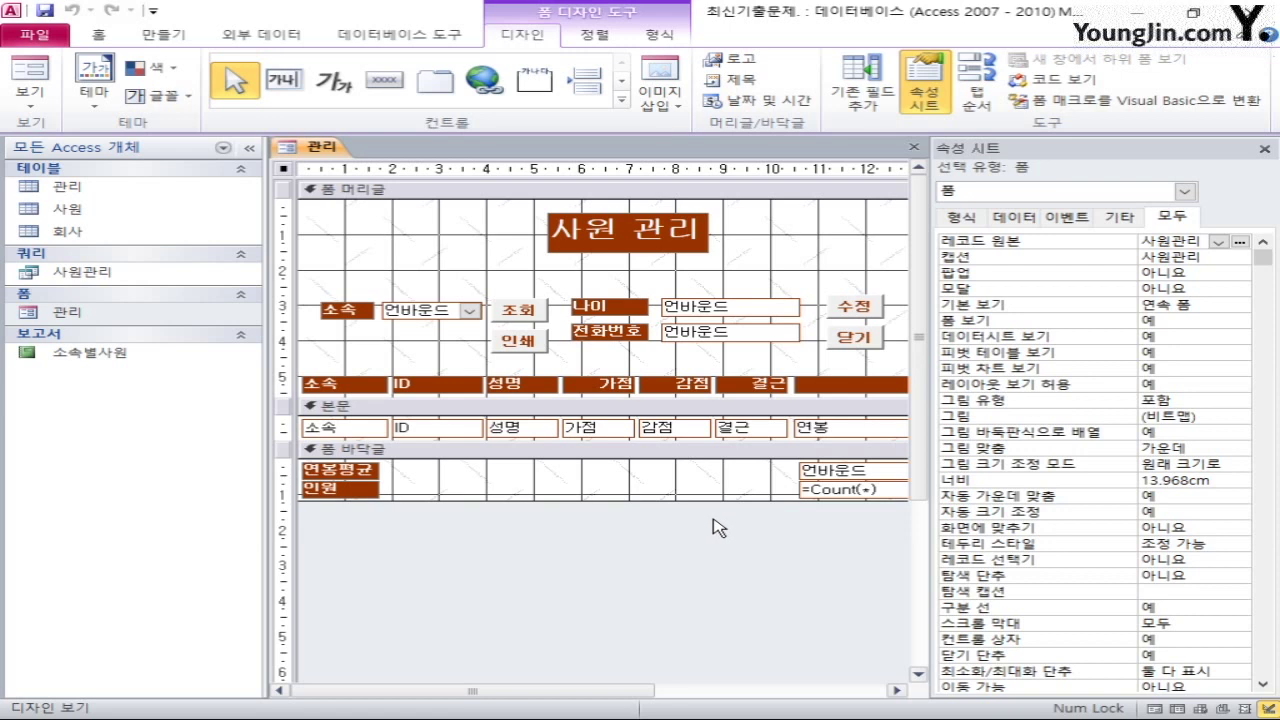
Assign an event procedure to the On Click event of the cmd_수정 button and open its code
left_click(862, 306)
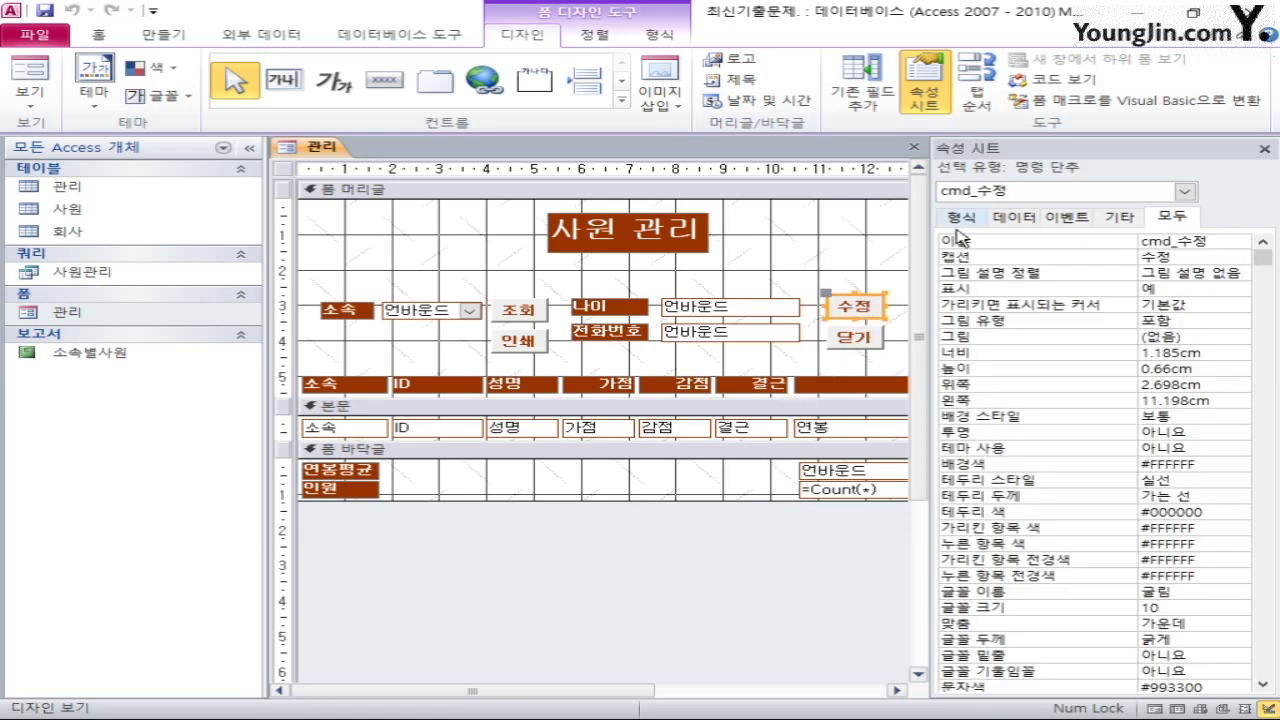
left_click(1066, 218)
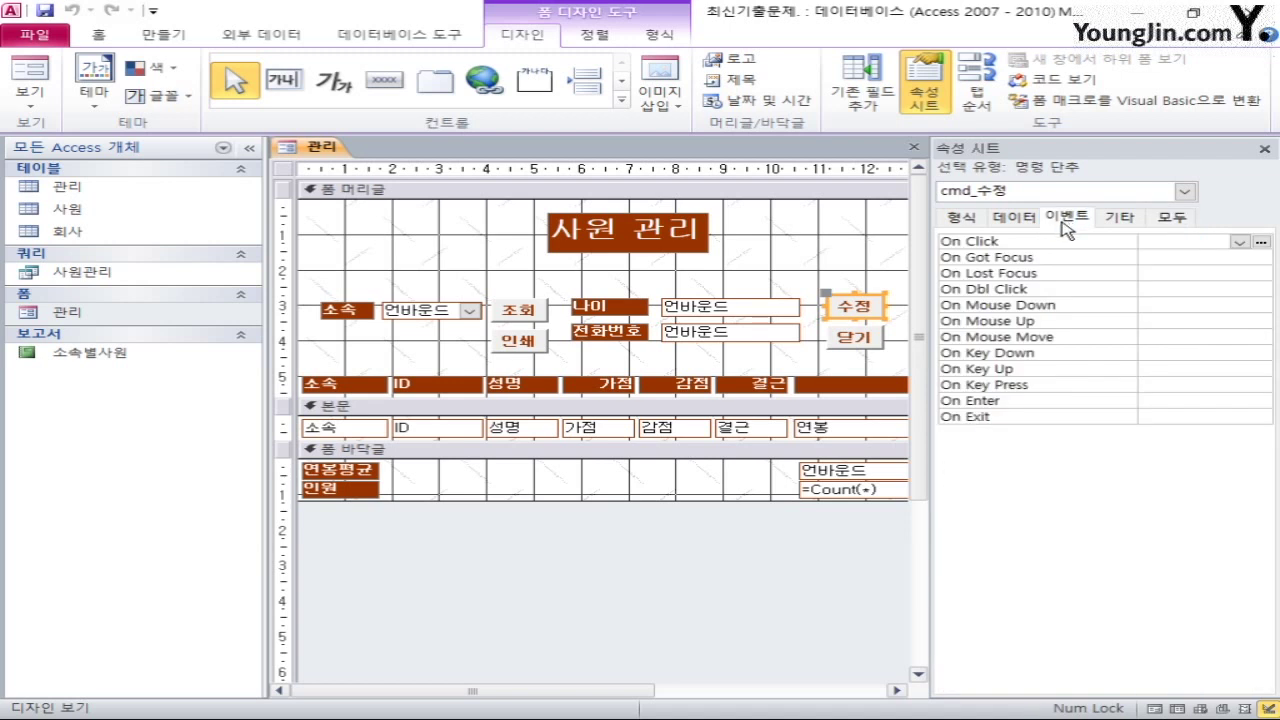
left_click(1239, 242)
left_click(1205, 257)
left_click(1261, 242)
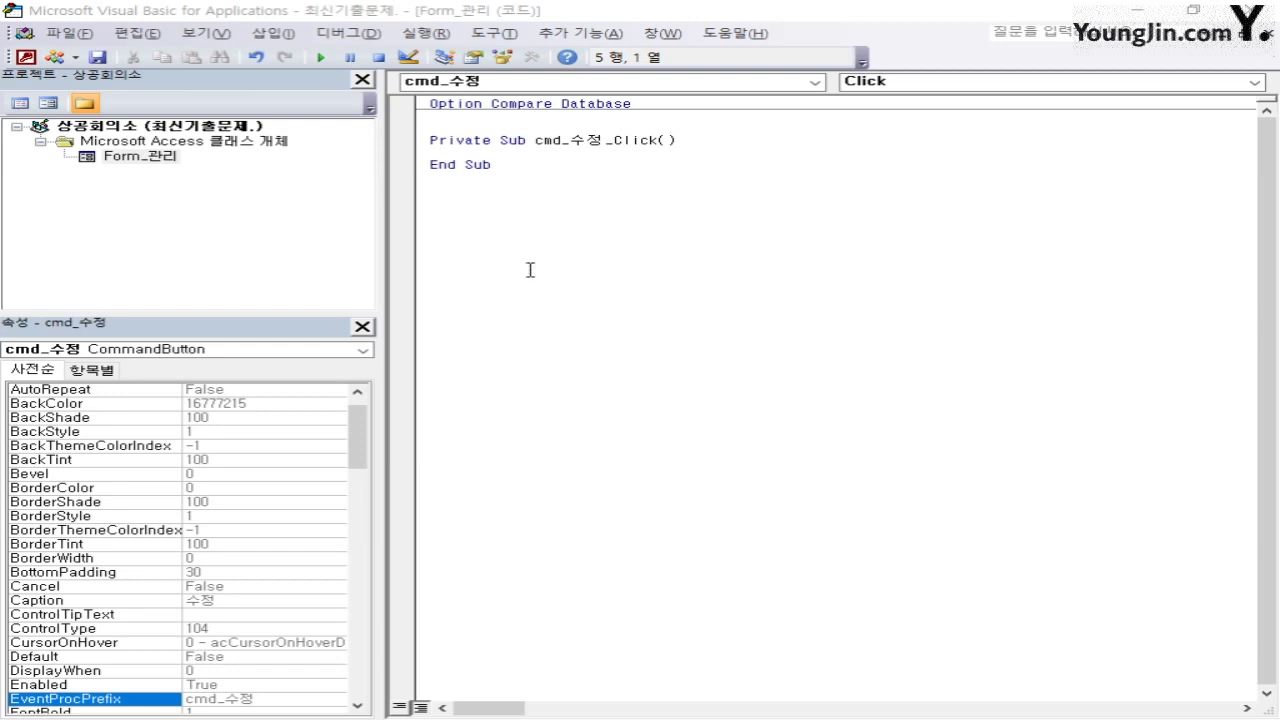
In cmd_수정_Click, start a DoCmd.RunSQL statement whose quoted SQL string begins with Update 사원
left_click(482, 158)
key("Return")
key("Return")
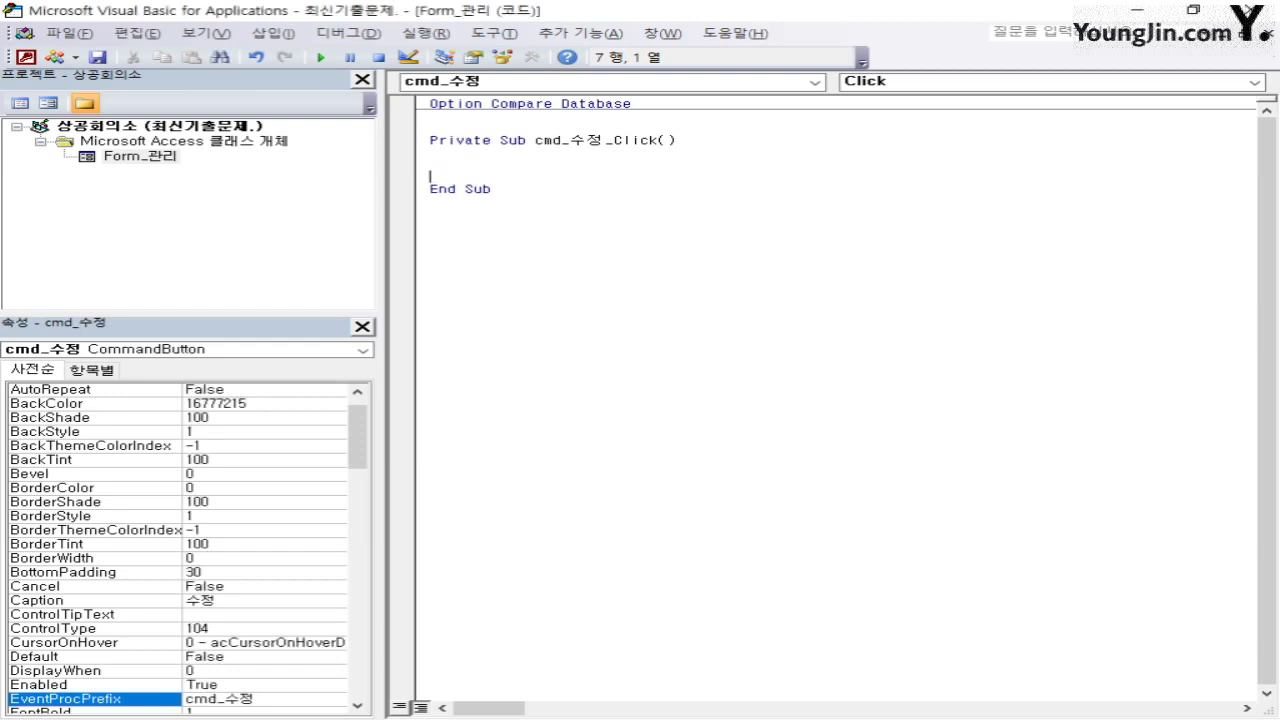
key("Up")
type("ㅇ")
key("BackSpace")
type("Docmd")
type(".")
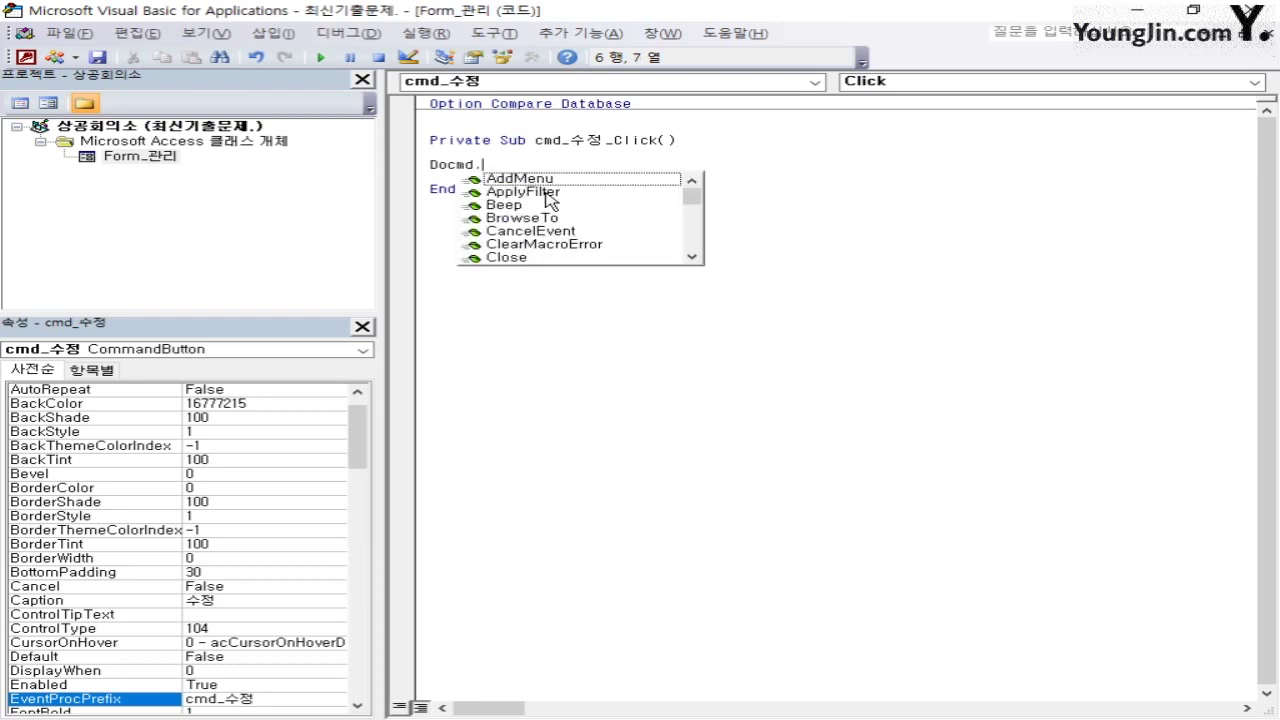
type("runsql")
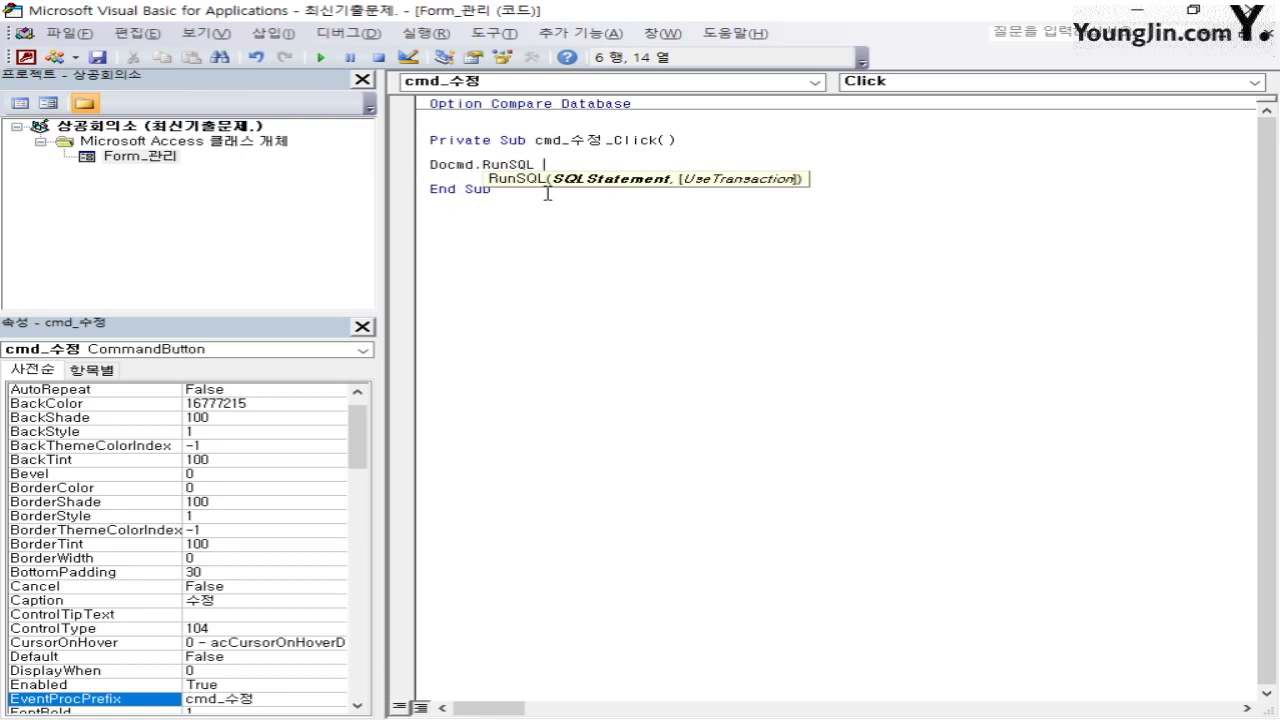
type(" \"\"")
left_click(555, 164)
type("Update 사원")
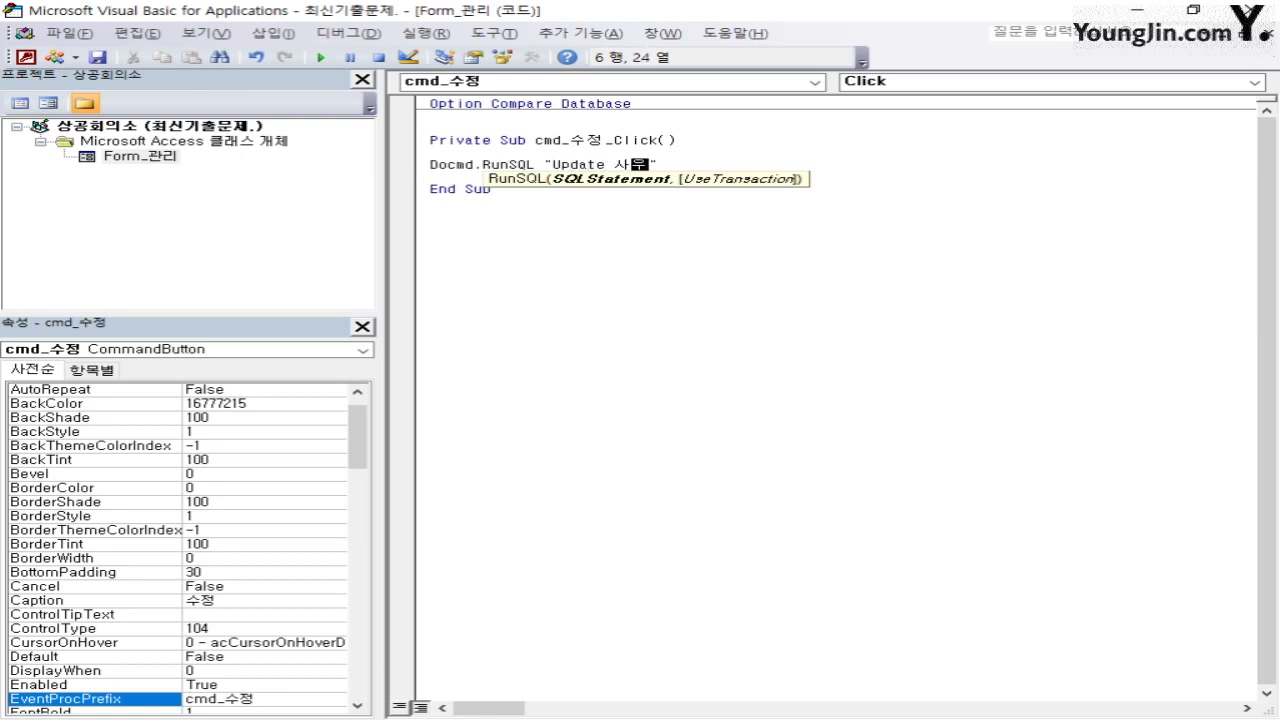
Extend the SQL string with the clause set 전화번호 = txt_전화번호, 나이 = txt_나이
type(" set")
type("전화번호 = ")
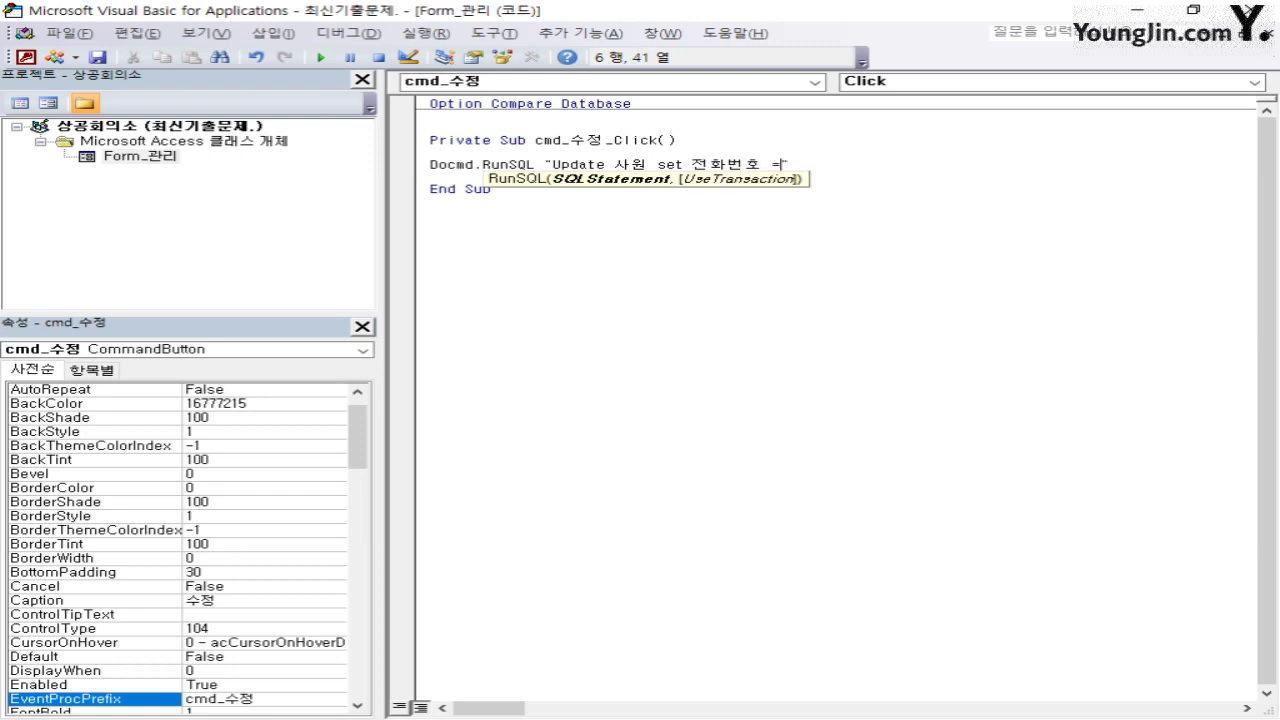
type("txt_전화번호")
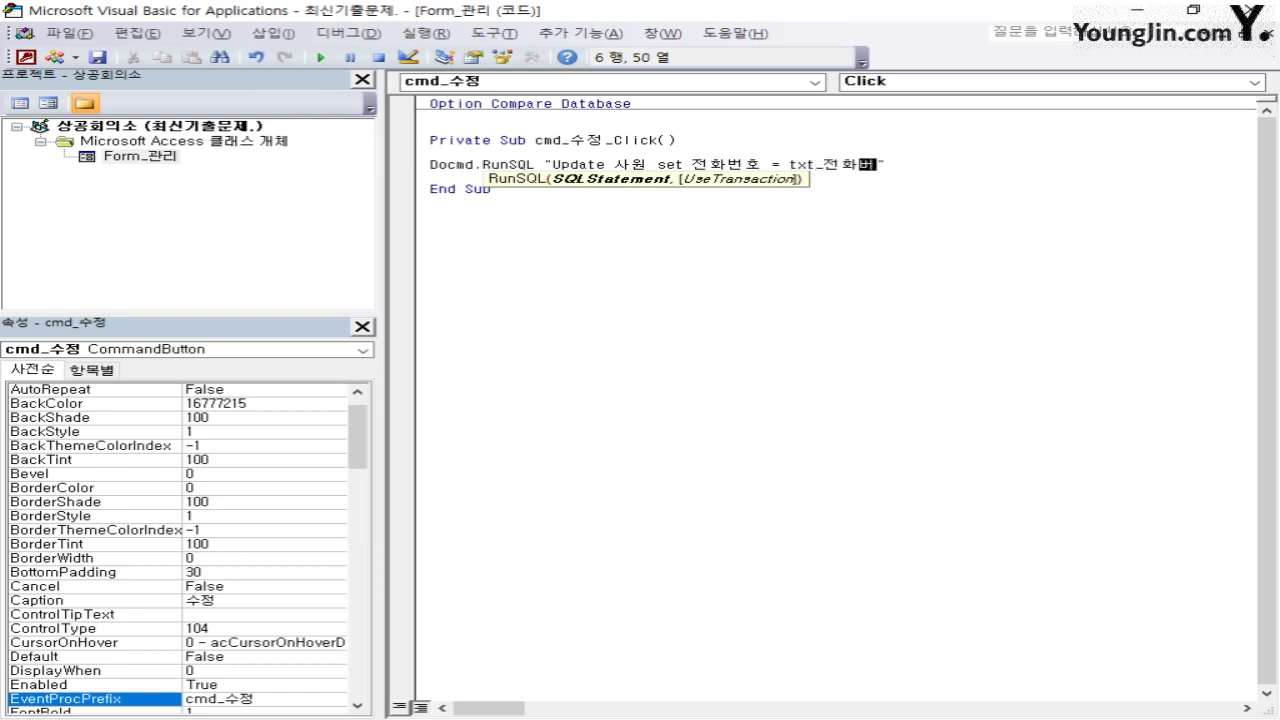
type(", sk")
key("BackSpace")
key("BackSpace")
type("나이 = txt_")
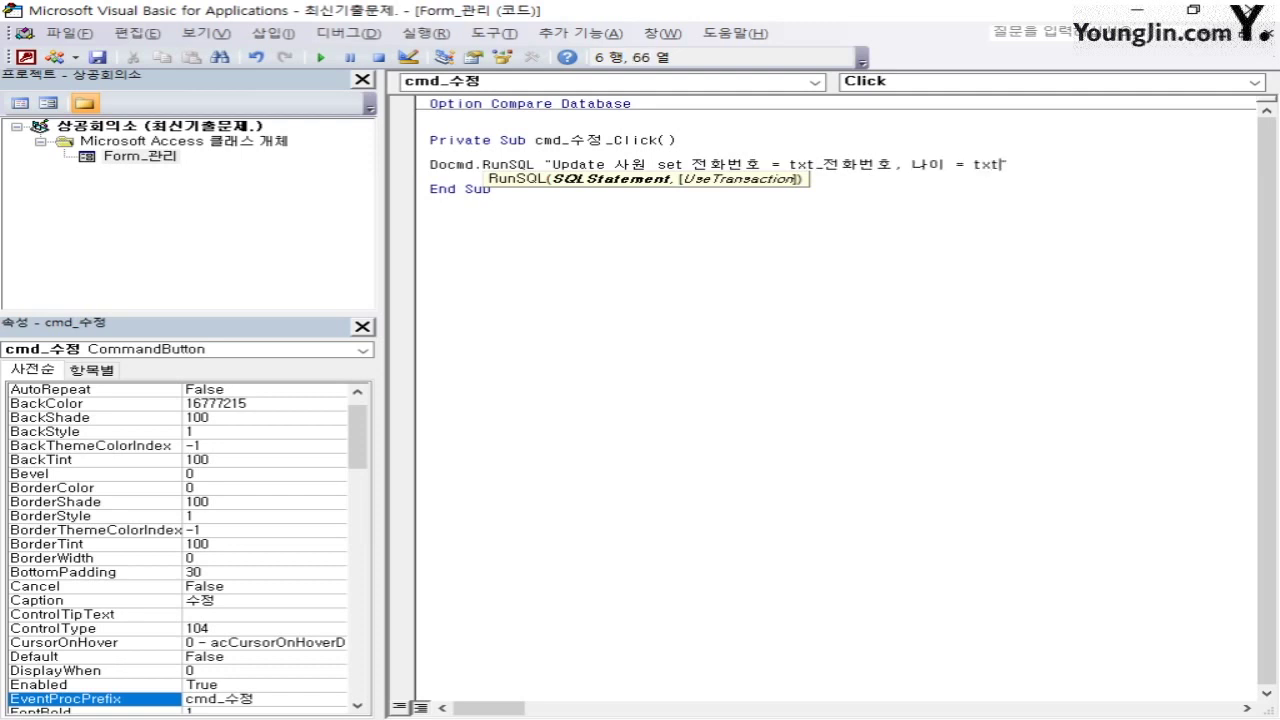
type("나이 whee")
Finish the SQL string with the condition where ID = txt_ID
key("BackSpace")
type("re")
type("이")
key("BackSpace")
type("ID =\"")
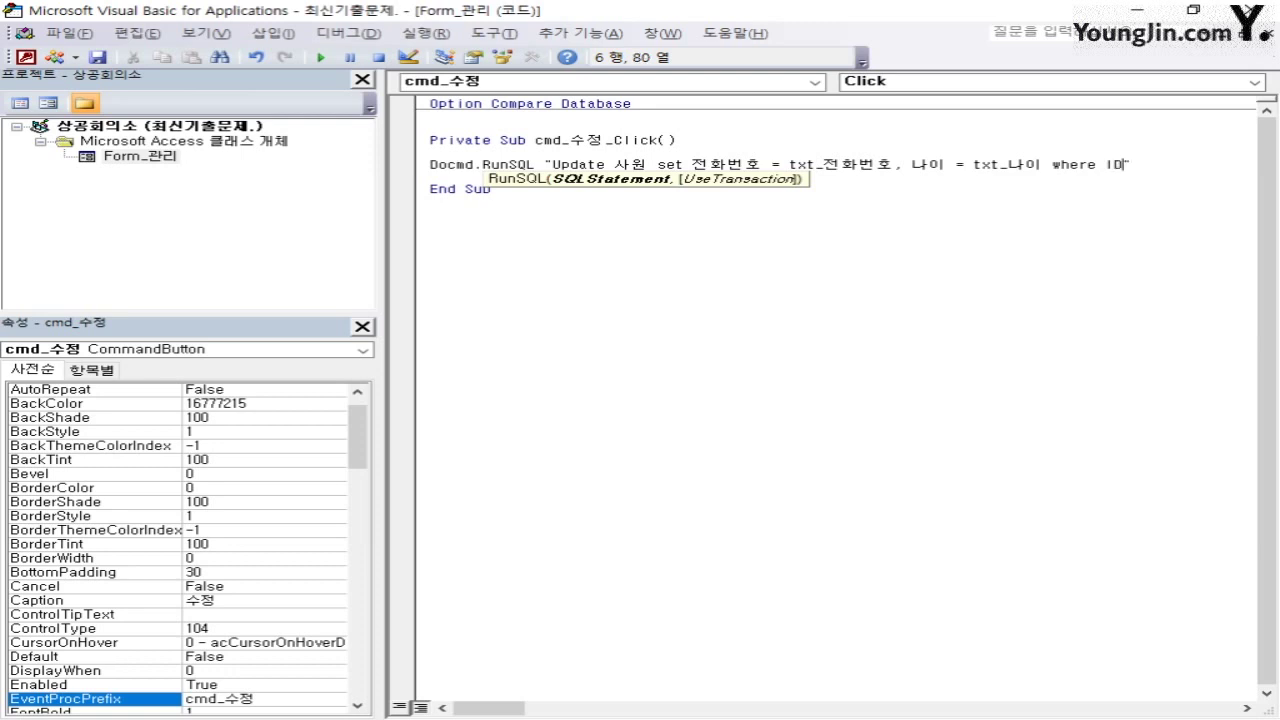
key("Left")
type("ㅅㅌㅅ")
key("BackSpace")
key("BackSpace")
key("BackSpace")
type("txt_ID")
left_click(514, 237)
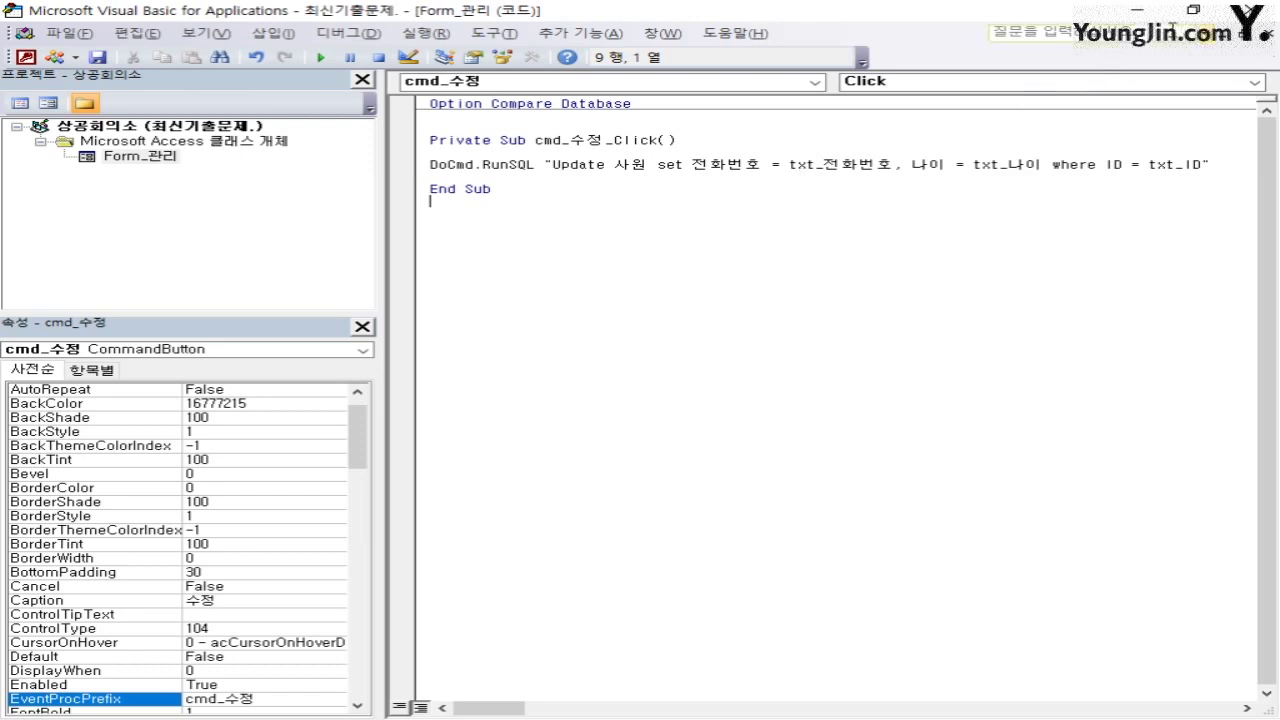
Return to the form design, assign an event procedure to the cmd_닫기 button's On Click event and open its code
key("alt+F11")
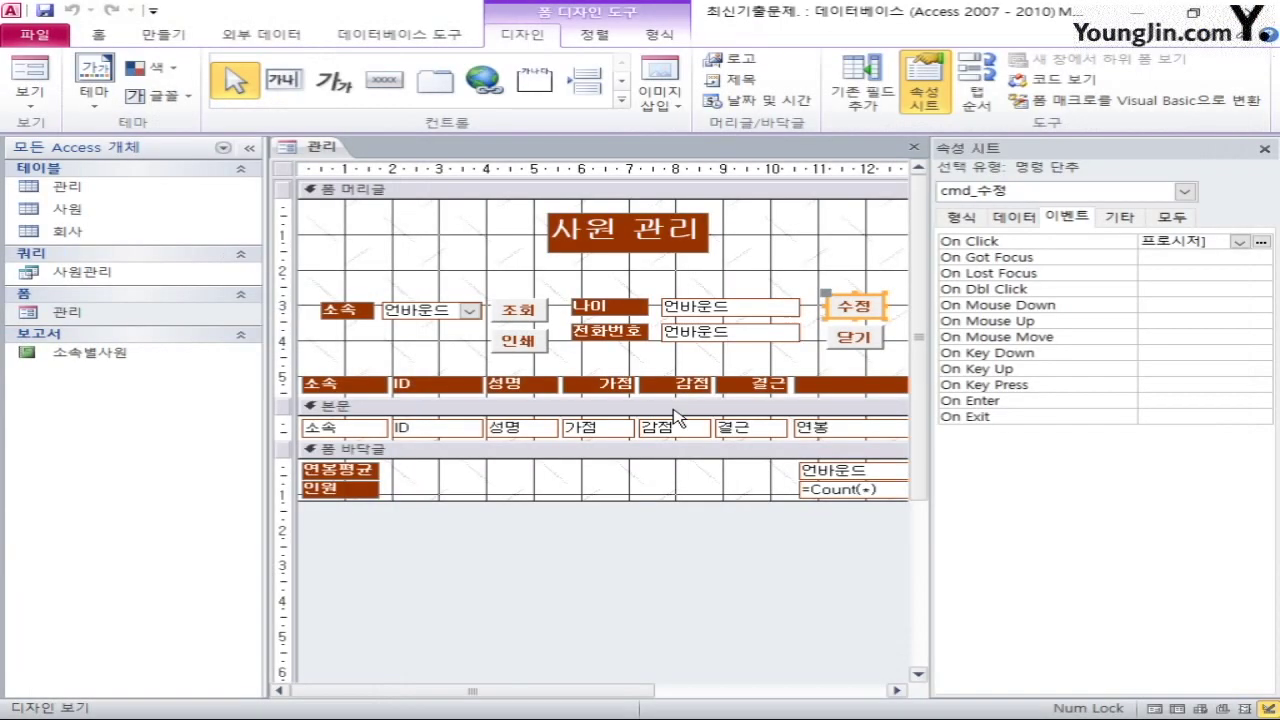
left_click(864, 340)
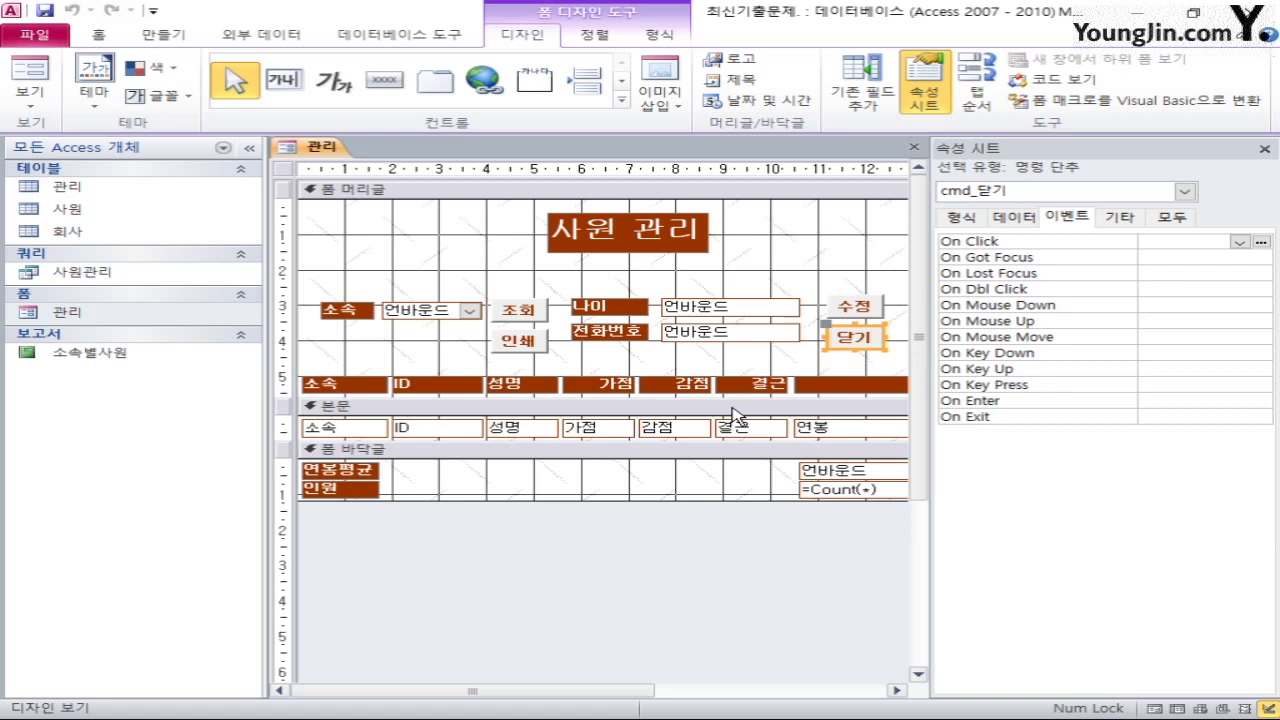
left_click(1240, 243)
left_click(1190, 258)
left_click(1261, 242)
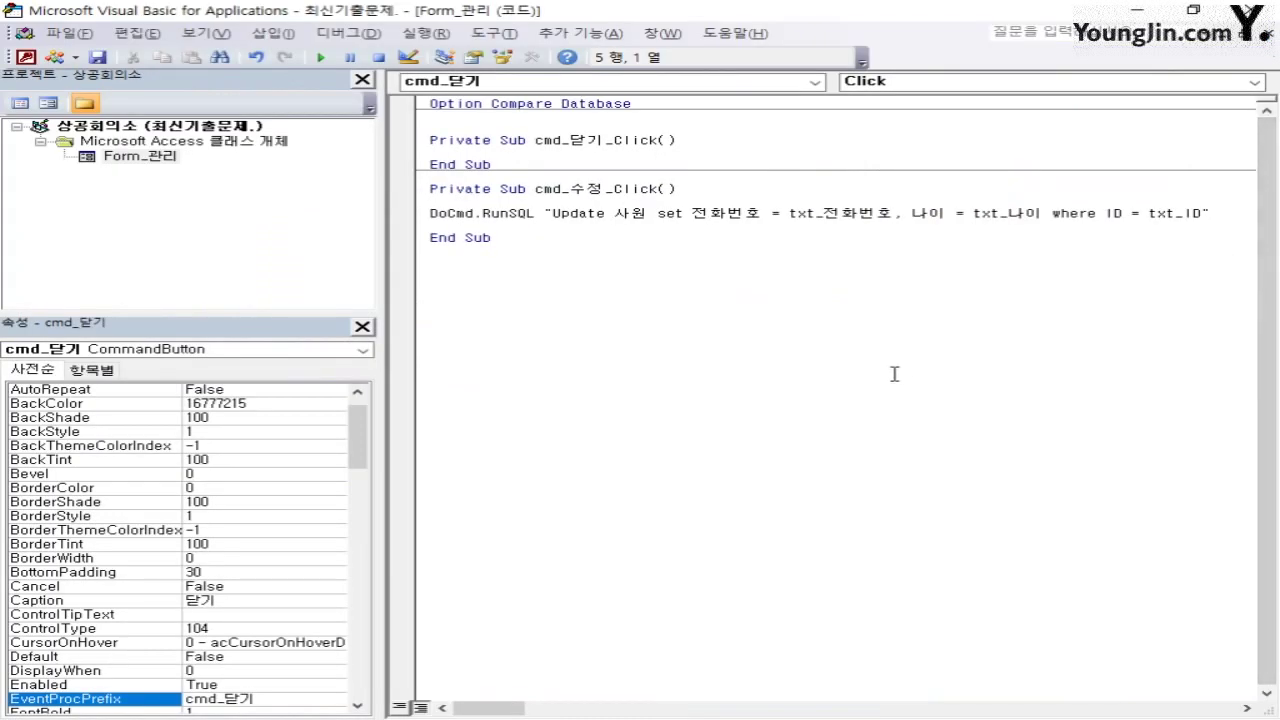
Write DoCmd.Close acForm, "관리" in the cmd_닫기_Click procedure
type("docmd.clos")
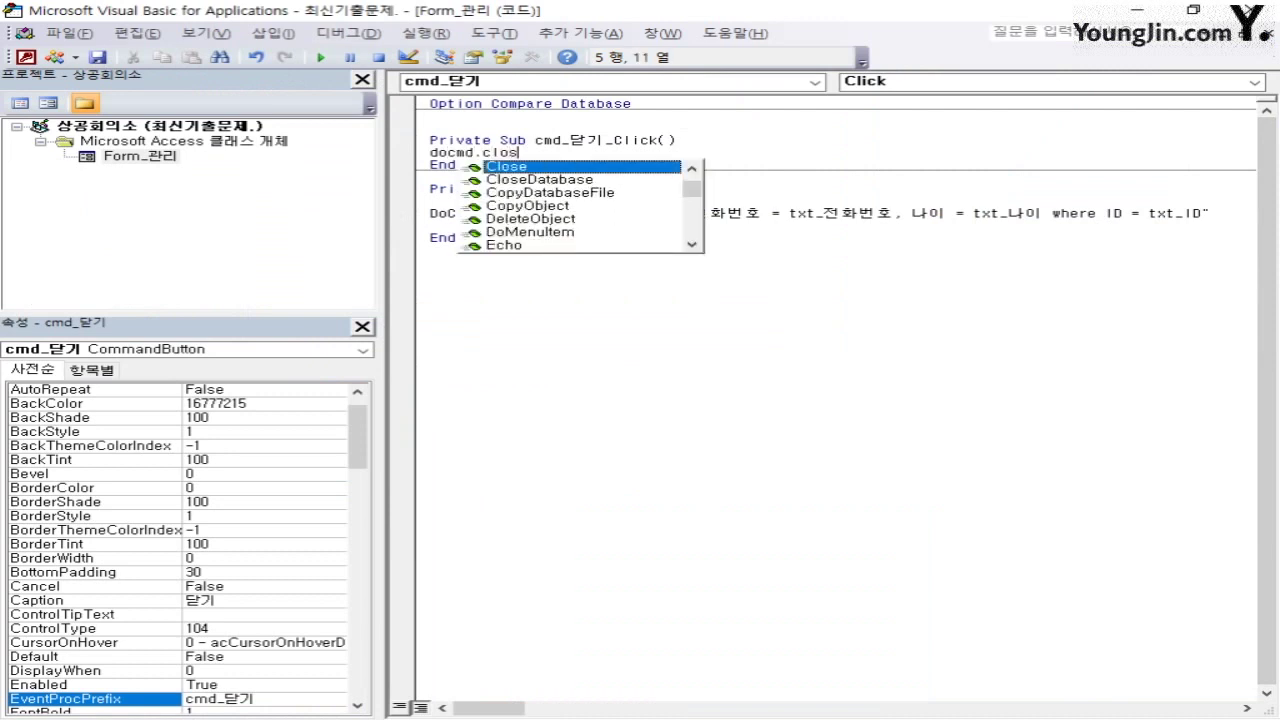
type("e acform")
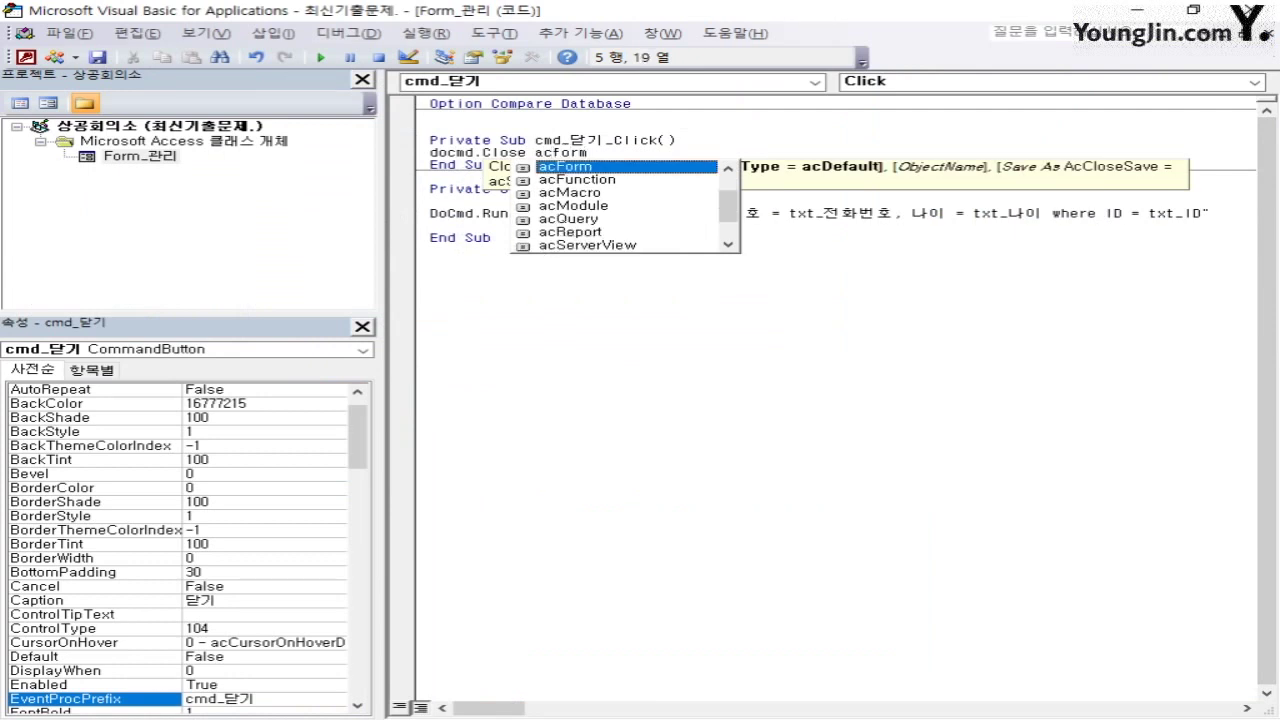
key("Tab")
type(",")
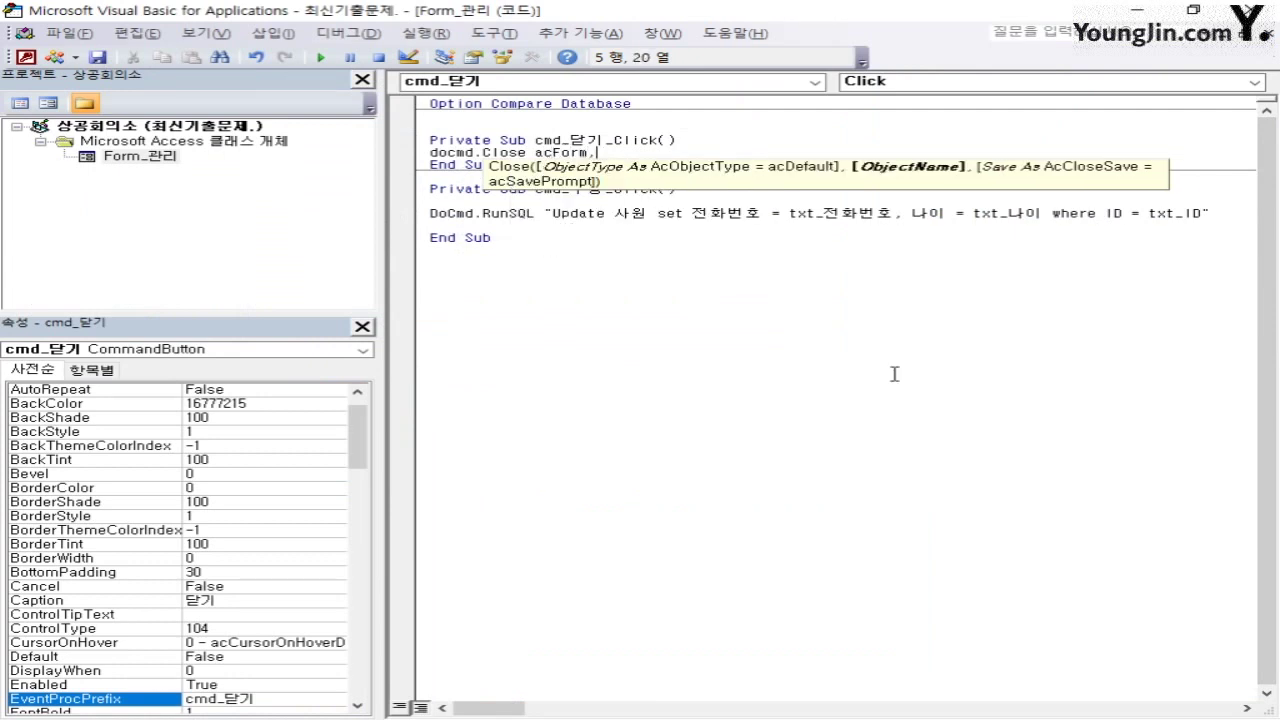
type(" \"관ㄹㅣ\"")
left_click(775, 349)
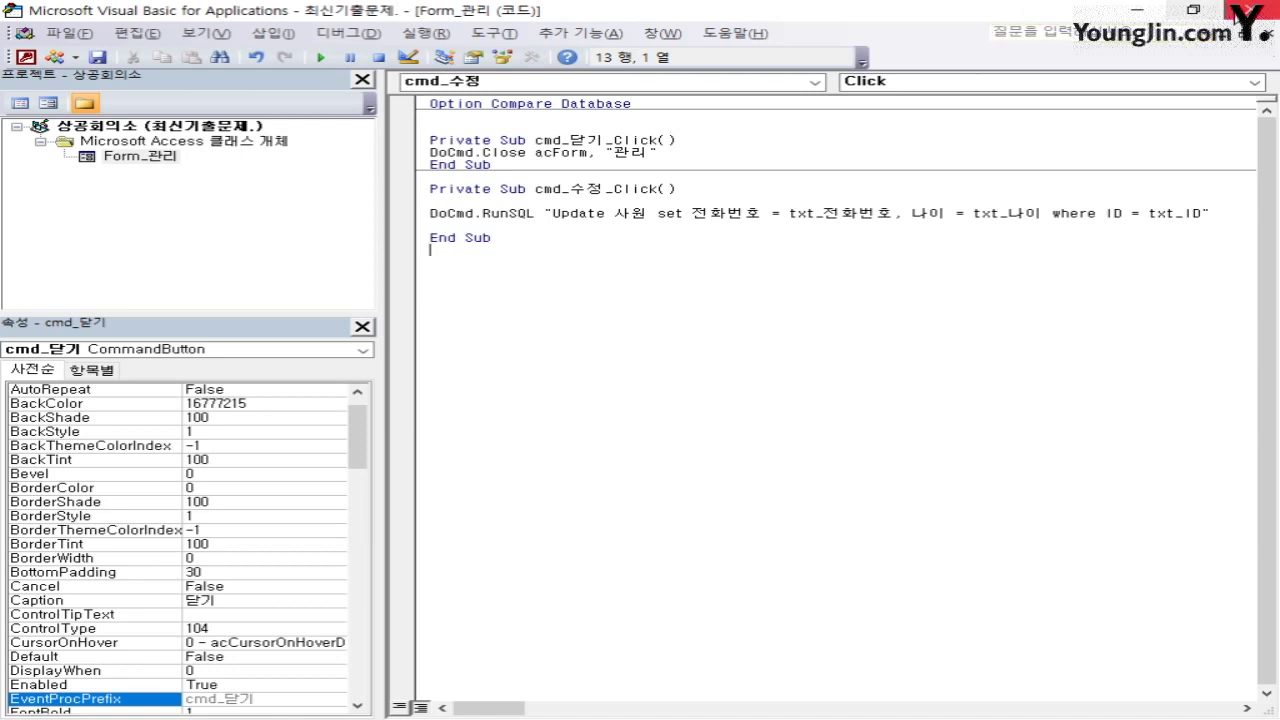
Close the code editor, then close the 관리 form saving its design changes
left_click(1262, 10)
left_click(914, 147)
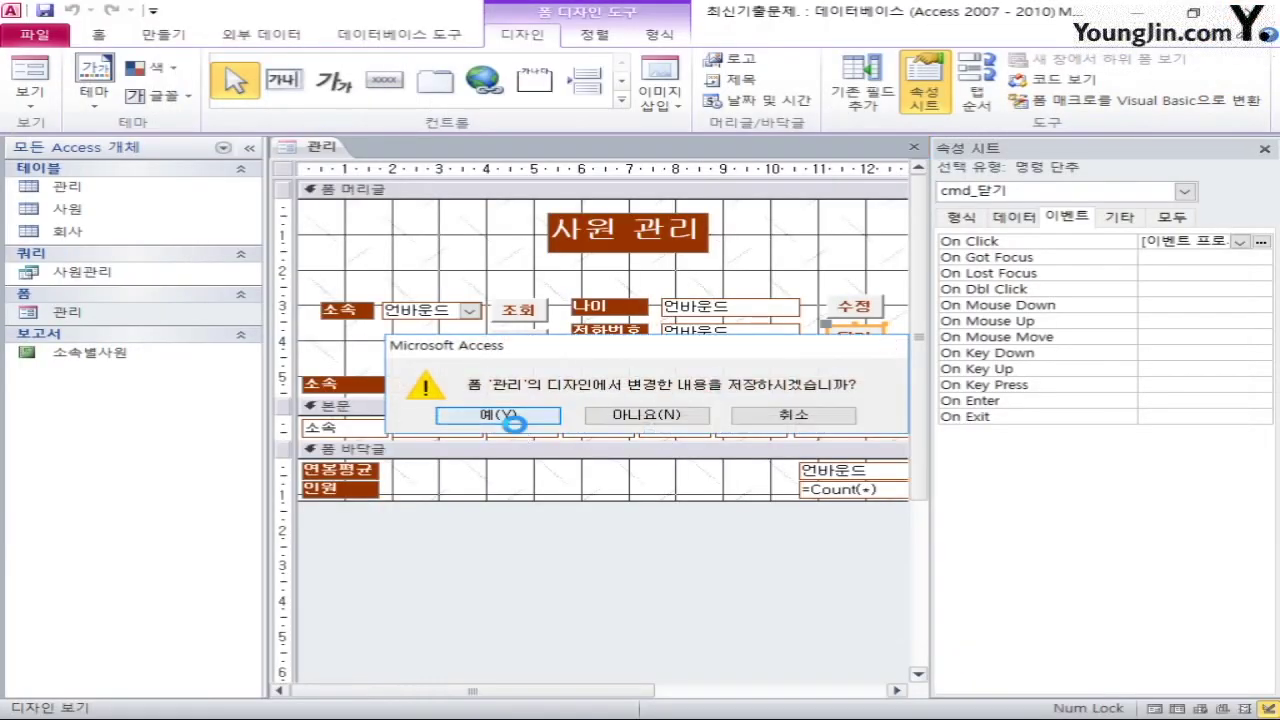
left_click(498, 418)
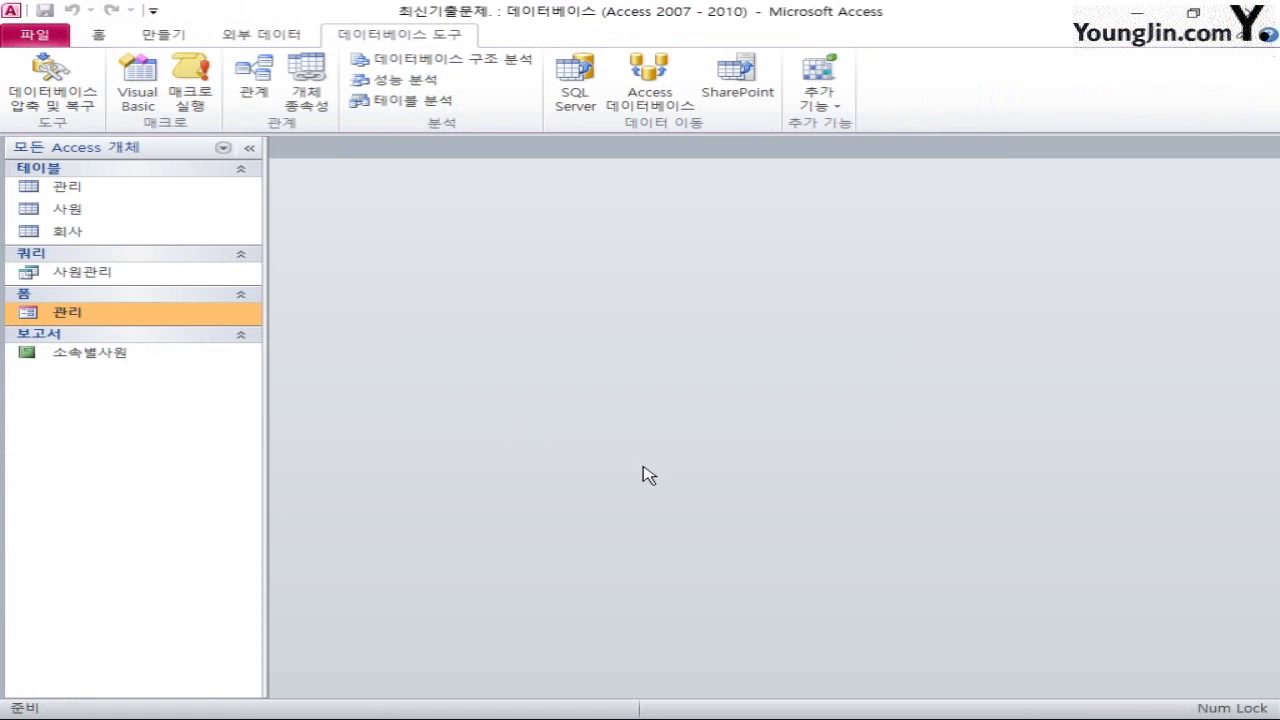
Open the 소속별사원 report in design view and add ascending sorts by ID and by 성명 under the 소속 group
right_click(123, 361)
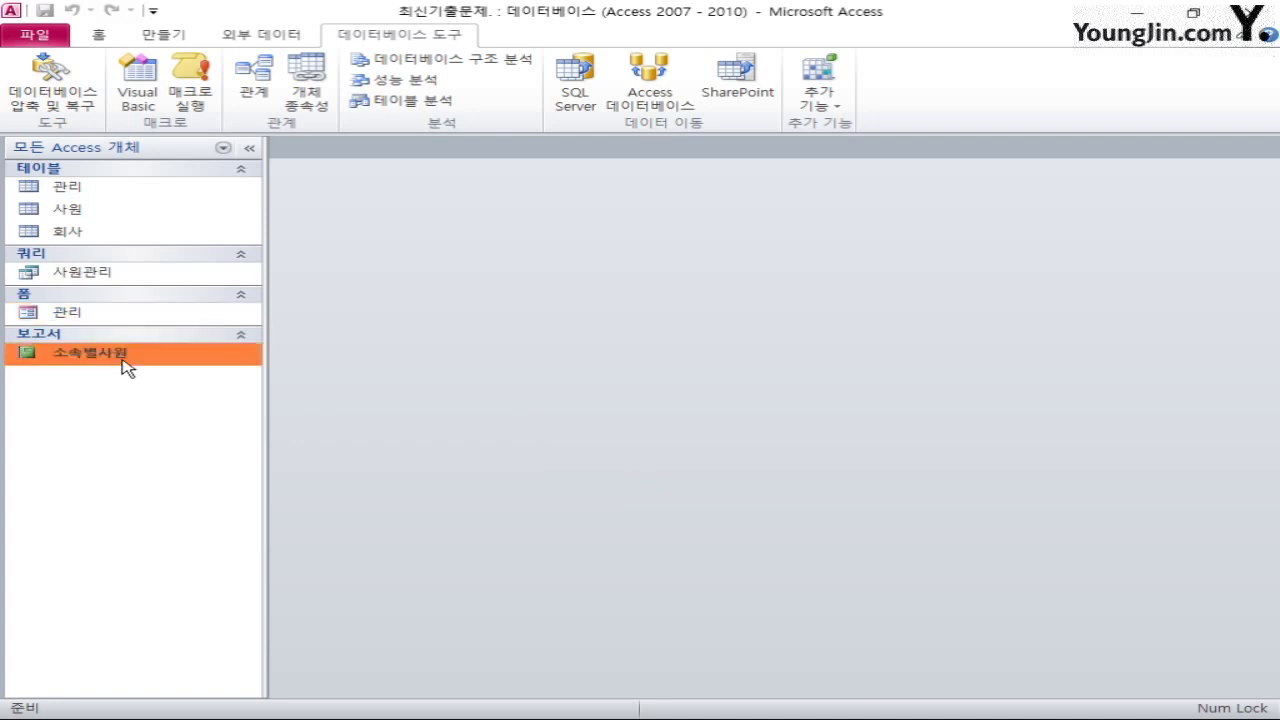
left_click(210, 415)
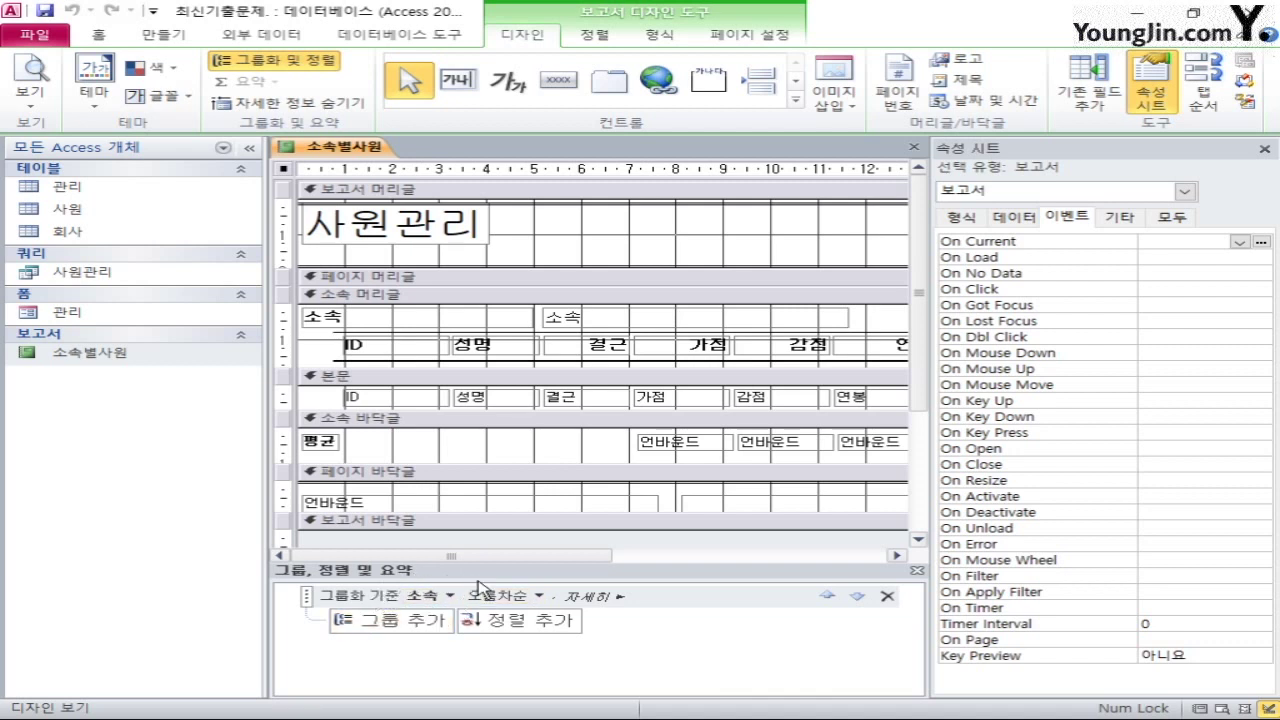
left_click(545, 622)
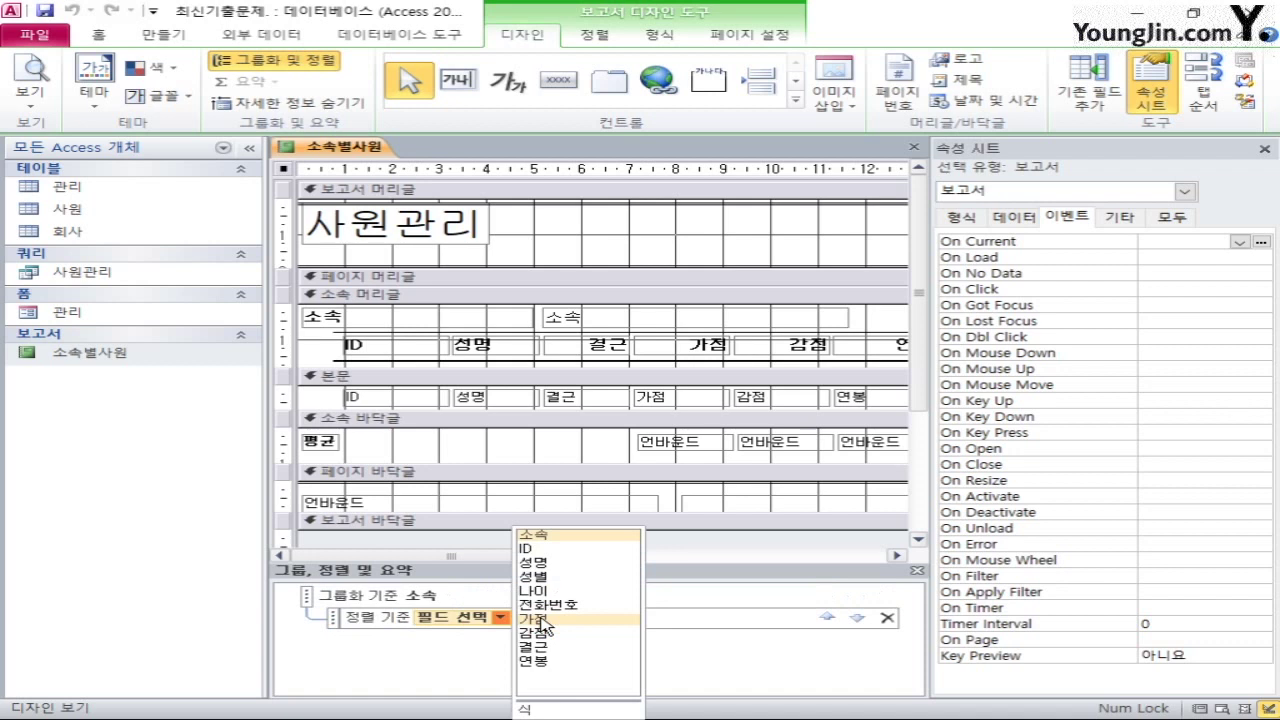
left_click(540, 549)
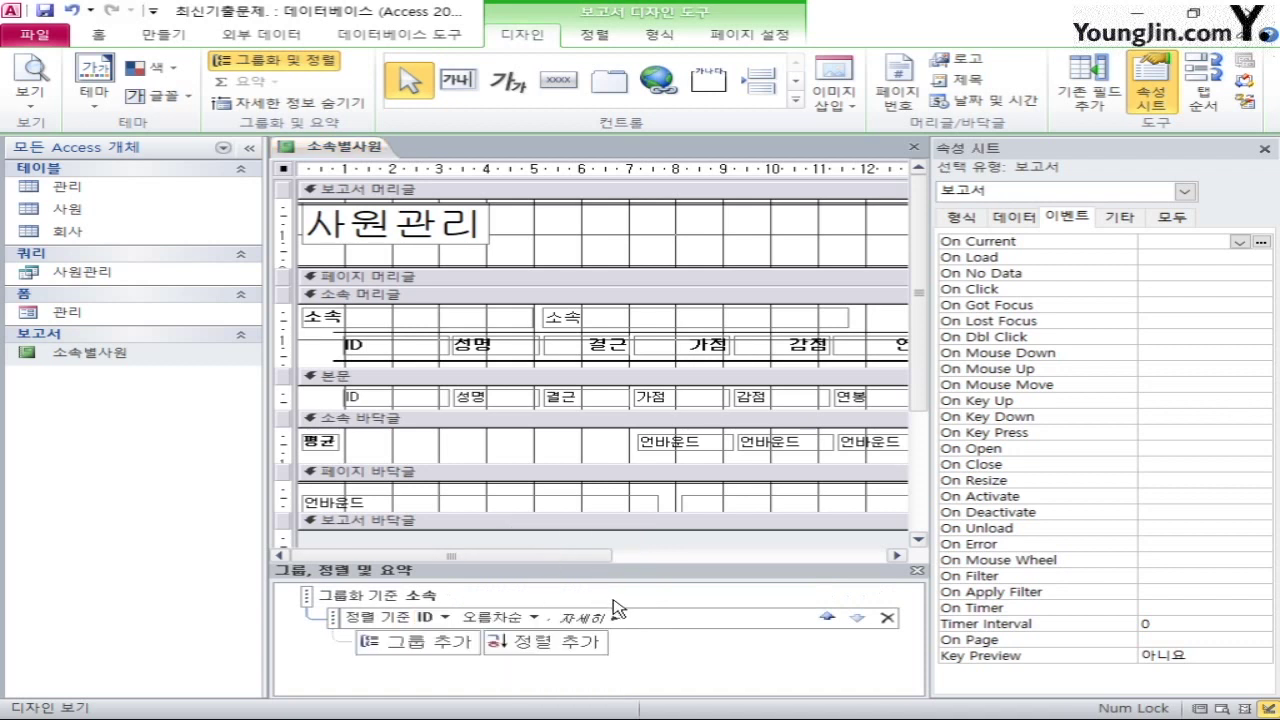
left_click(550, 642)
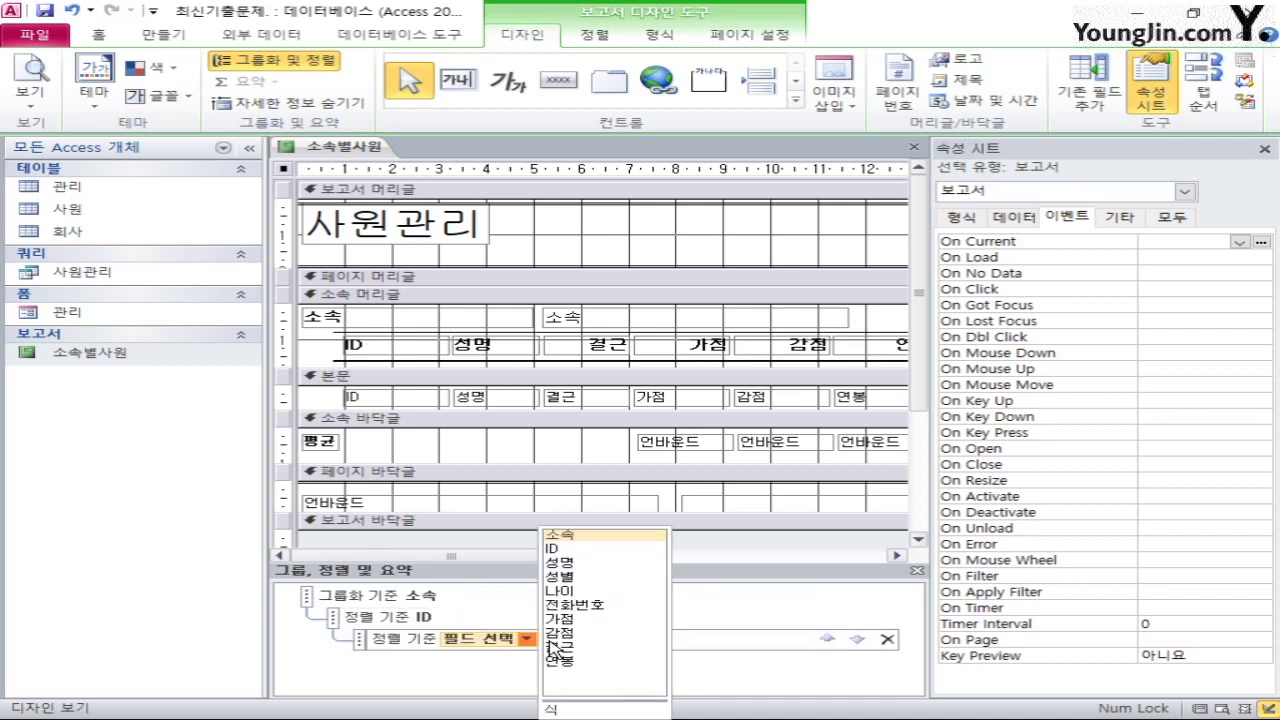
left_click(560, 563)
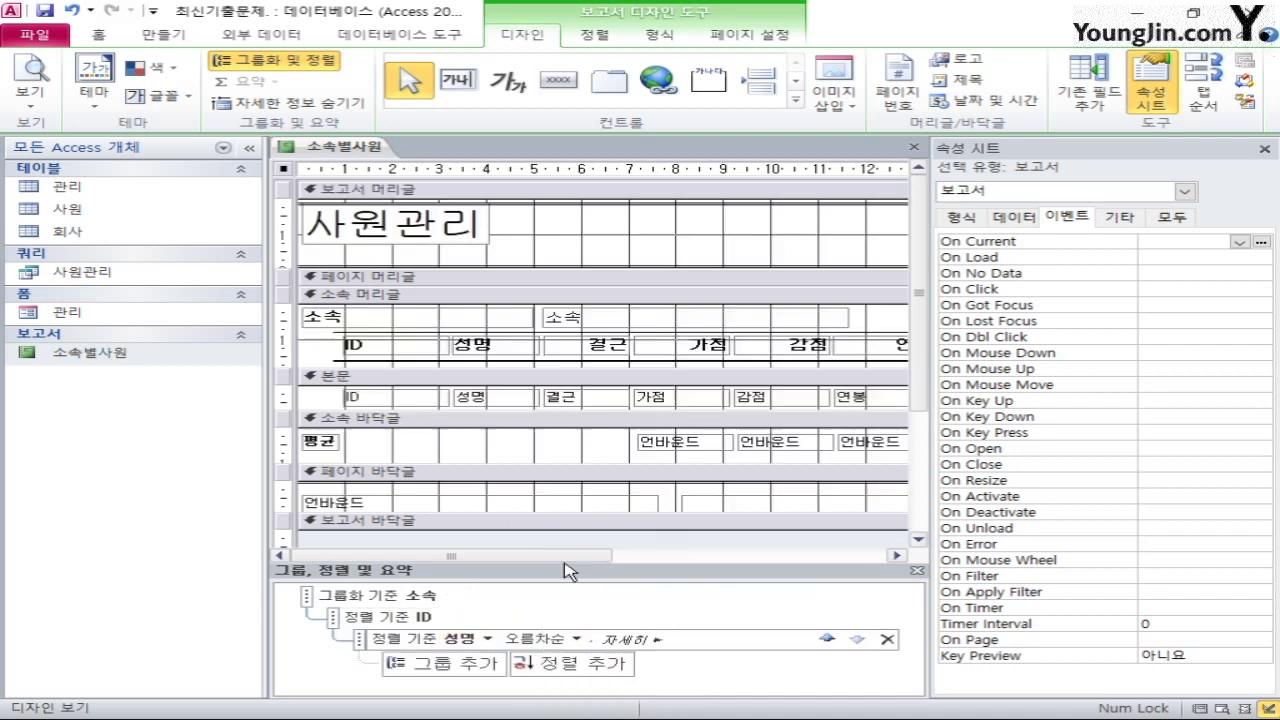
Add an ascending sort by 결근 below the 성명 sort in the 소속별사원 report
left_click(572, 663)
left_click(497, 581)
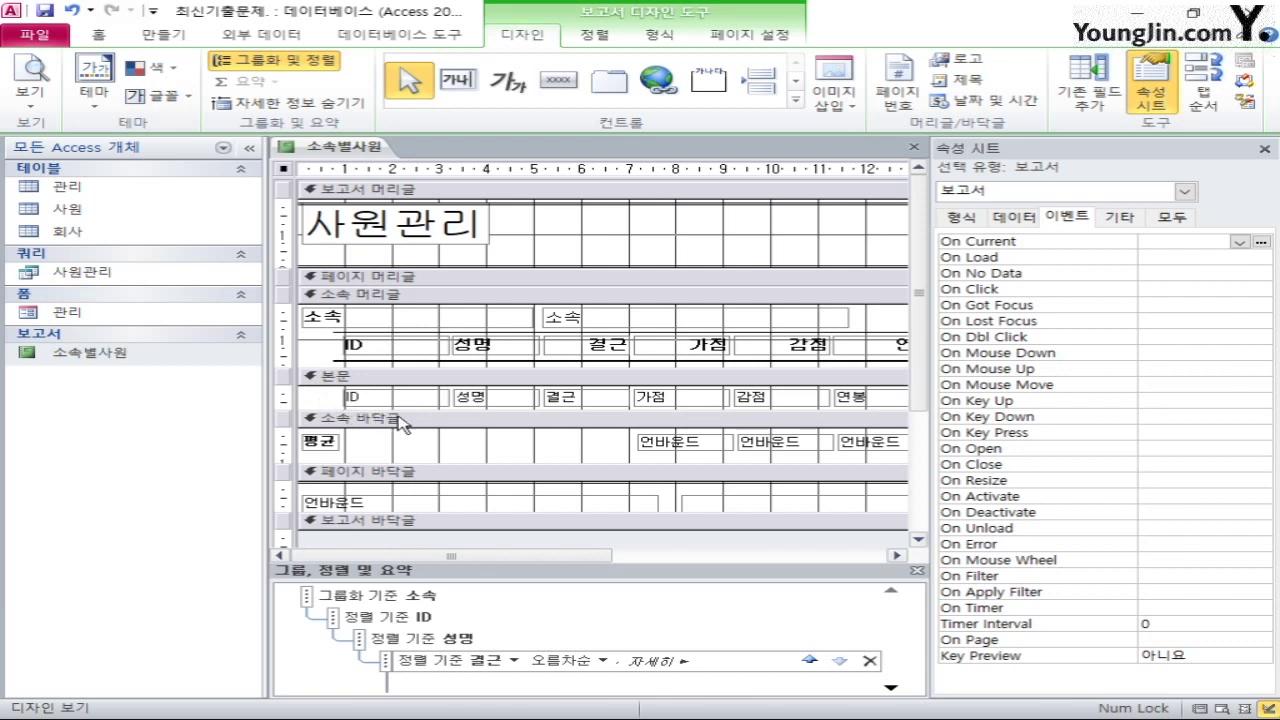
Select the txt_평가 text box in the report and show all its properties, with its control source active
left_click(1184, 191)
left_click_drag(1186, 405, 1186, 309)
left_click(1025, 414)
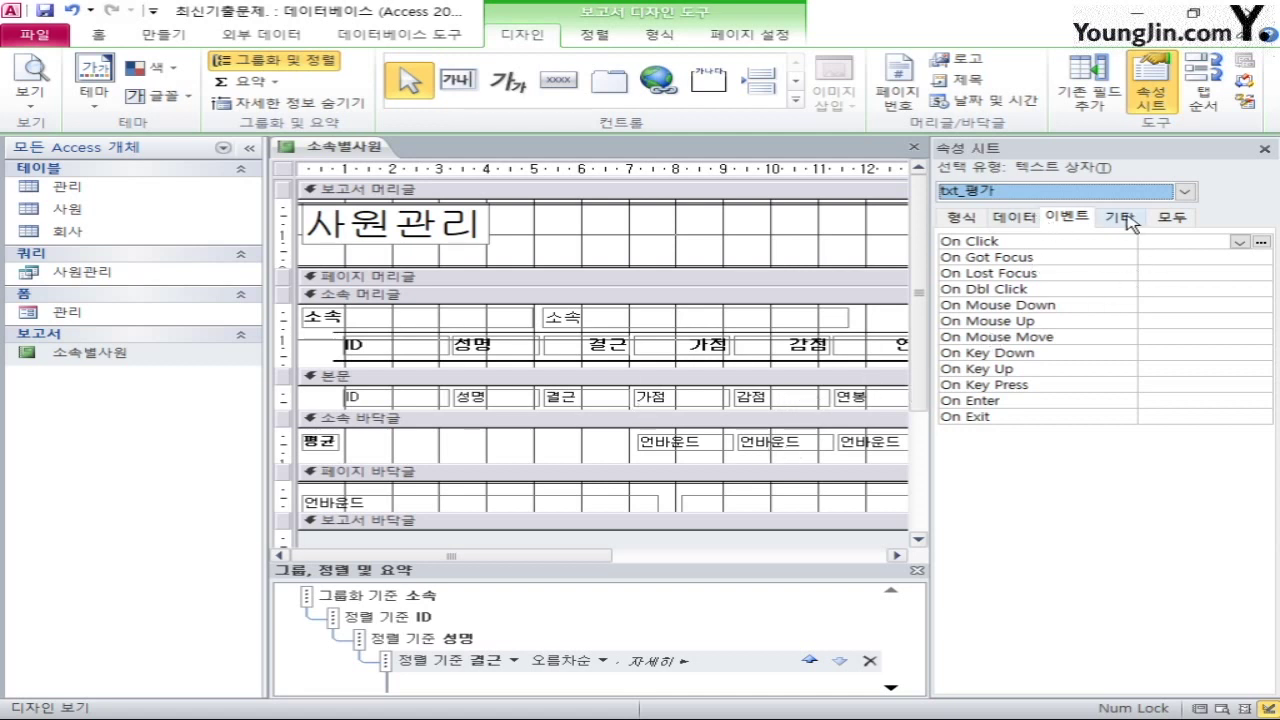
left_click(1171, 217)
left_click(1148, 259)
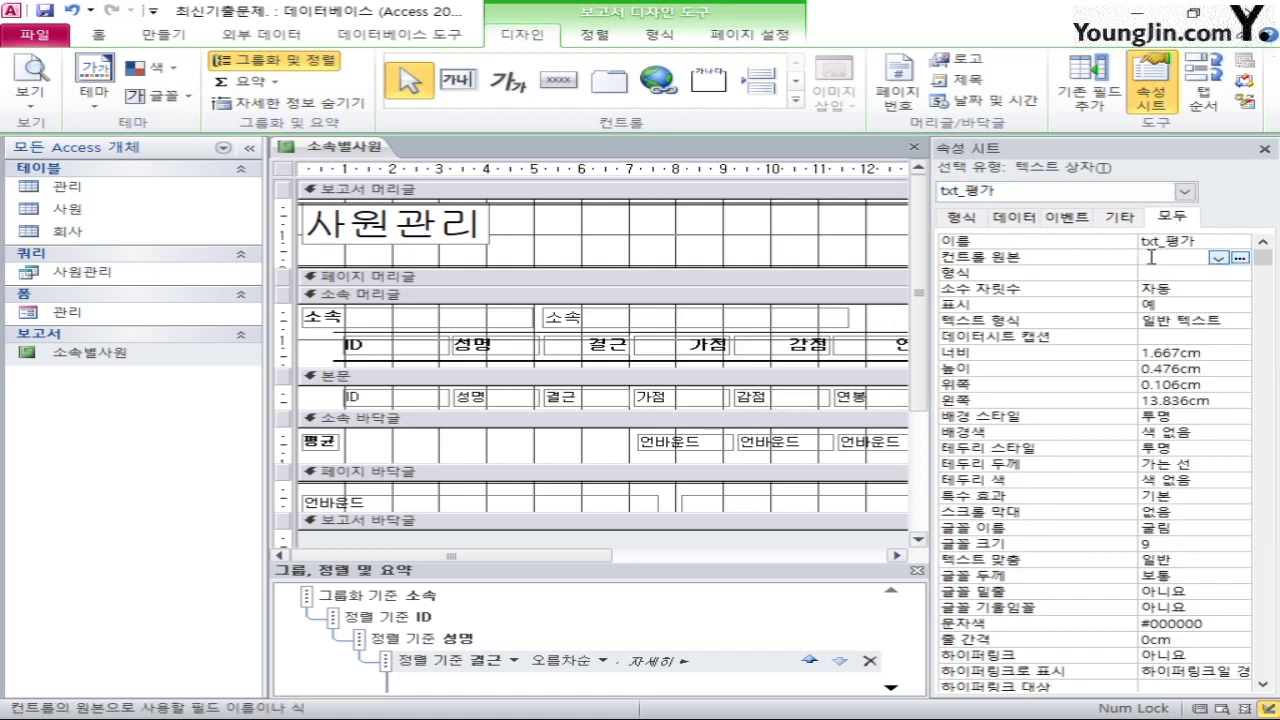
right_click(1148, 260)
left_click(1140, 270)
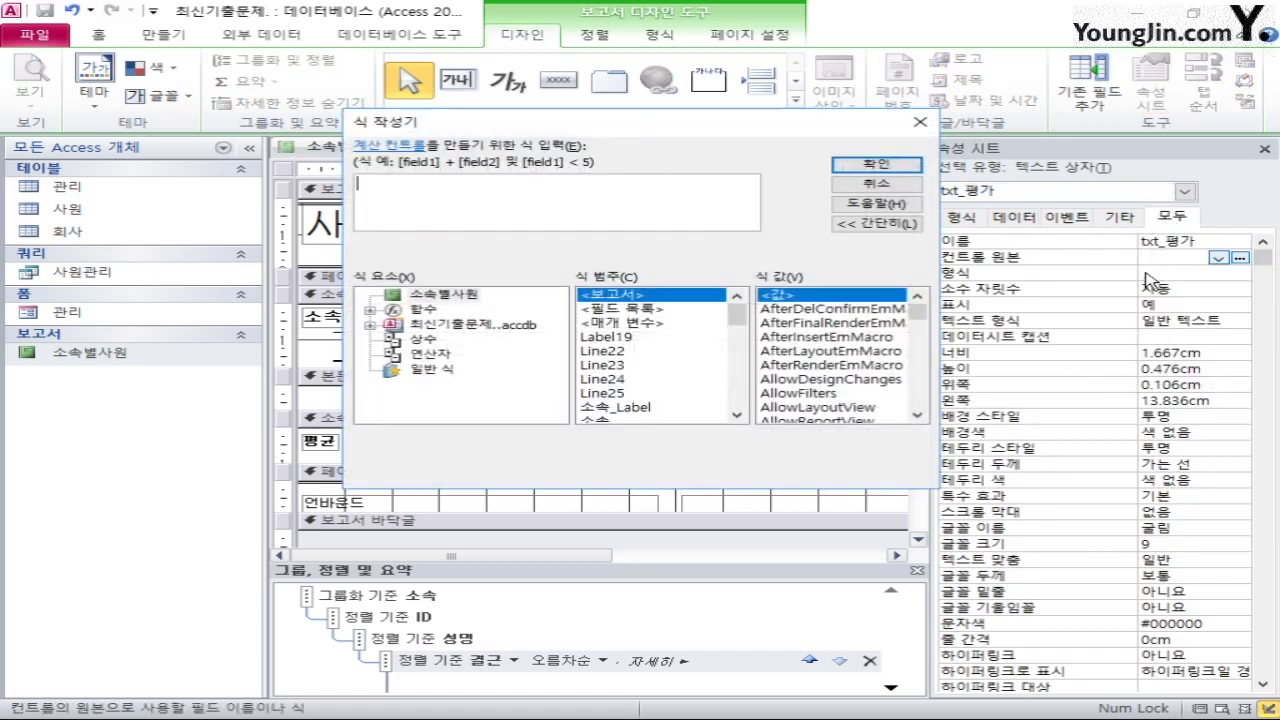
left_click(918, 123)
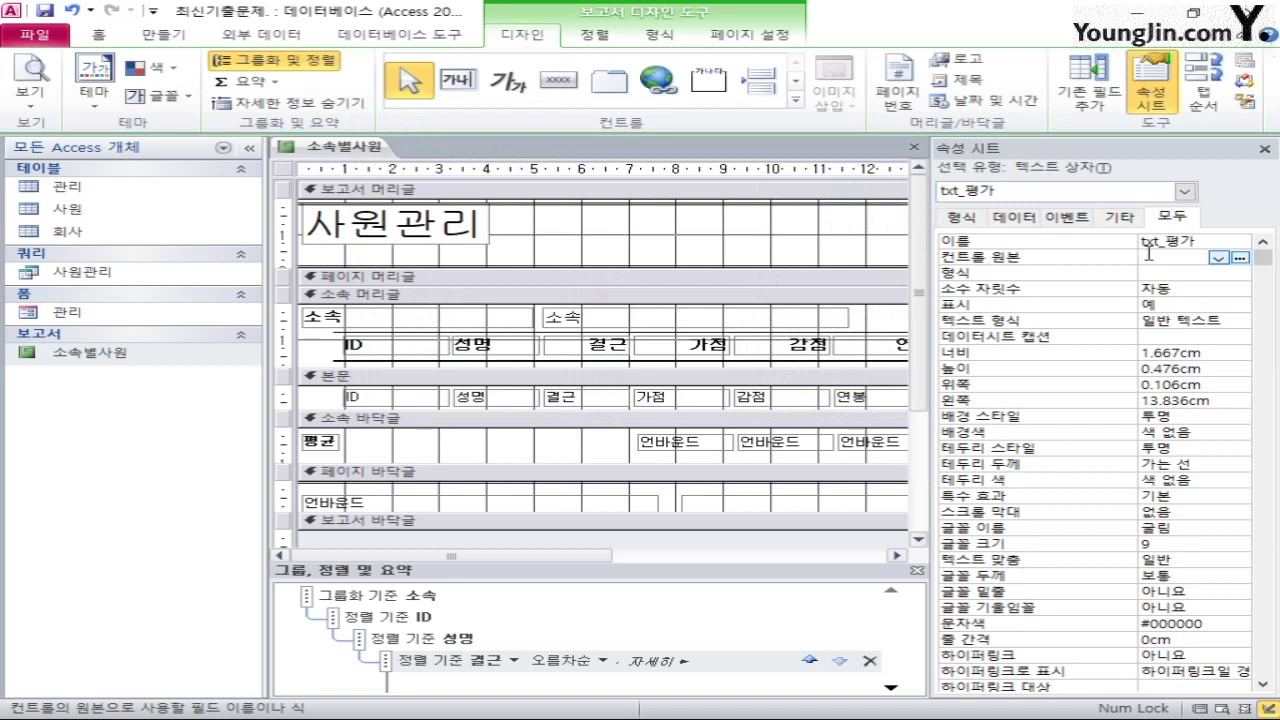
Set txt_평가's control source to =iif([가점]>[감점], "우수", iif([가점]=[감점],"보통","미달")) using the zoom box
right_click(1080, 256)
left_click(1160, 287)
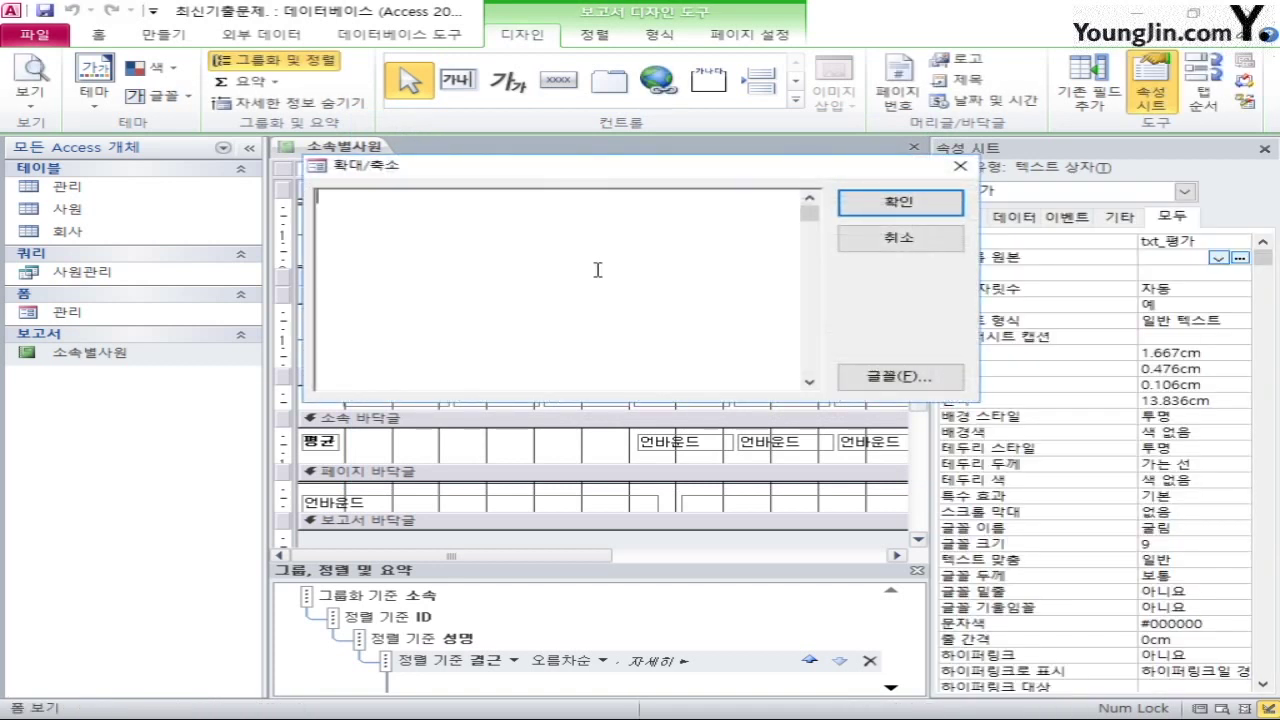
type("=")
type("ㅔ")
key("BackSpace")
type("iif([가점]")
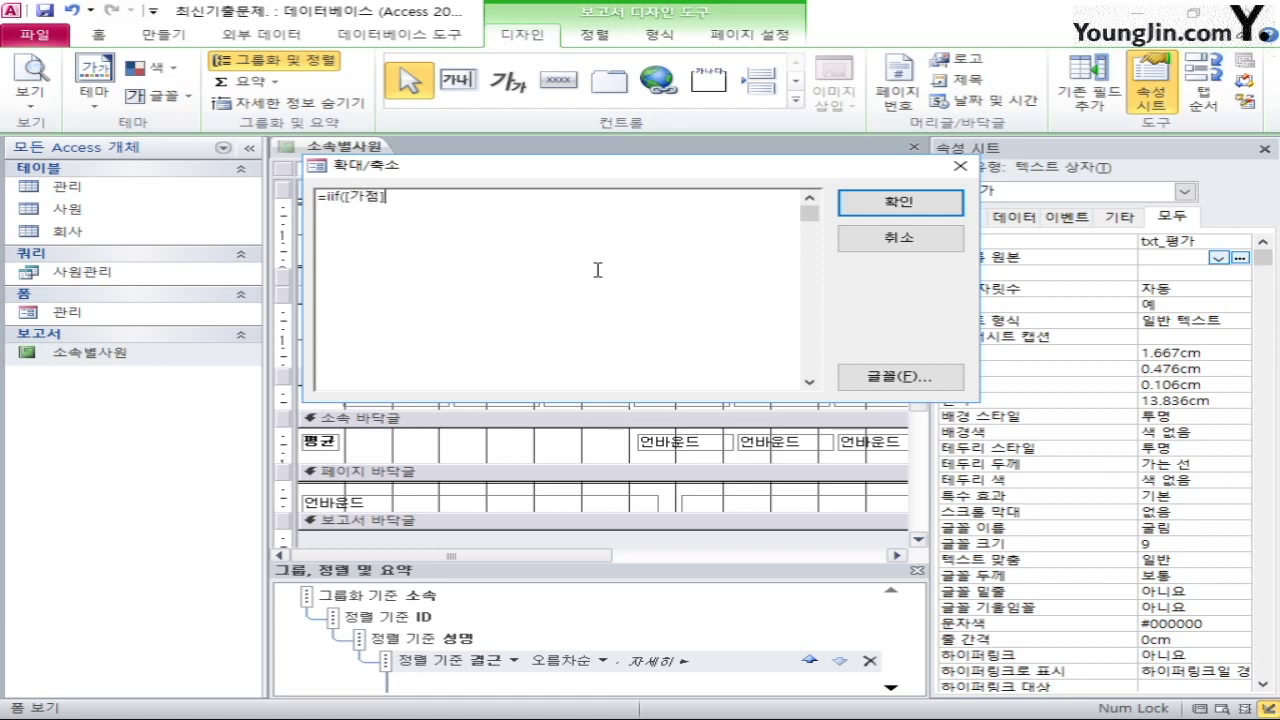
type(">[감점], \"우수")
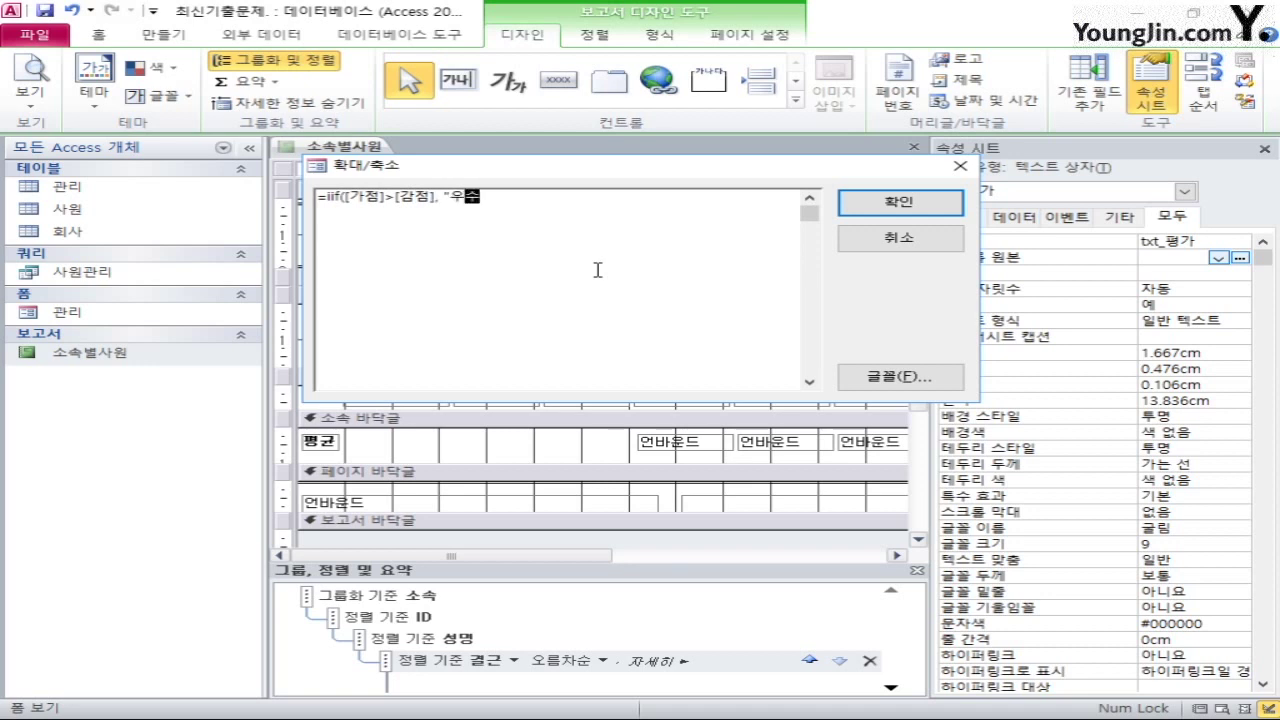
type("\", iif())")
key("Left")
type("[ㄱ")
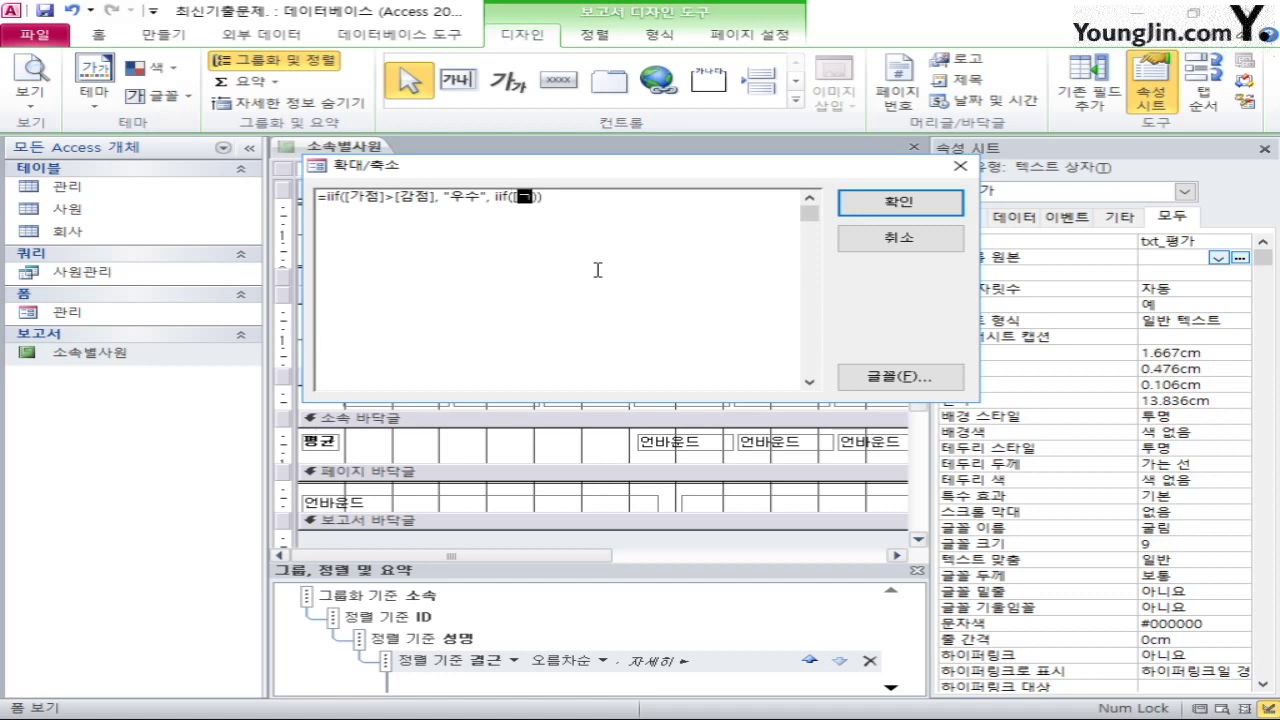
type("가저")
type("점]=[감")
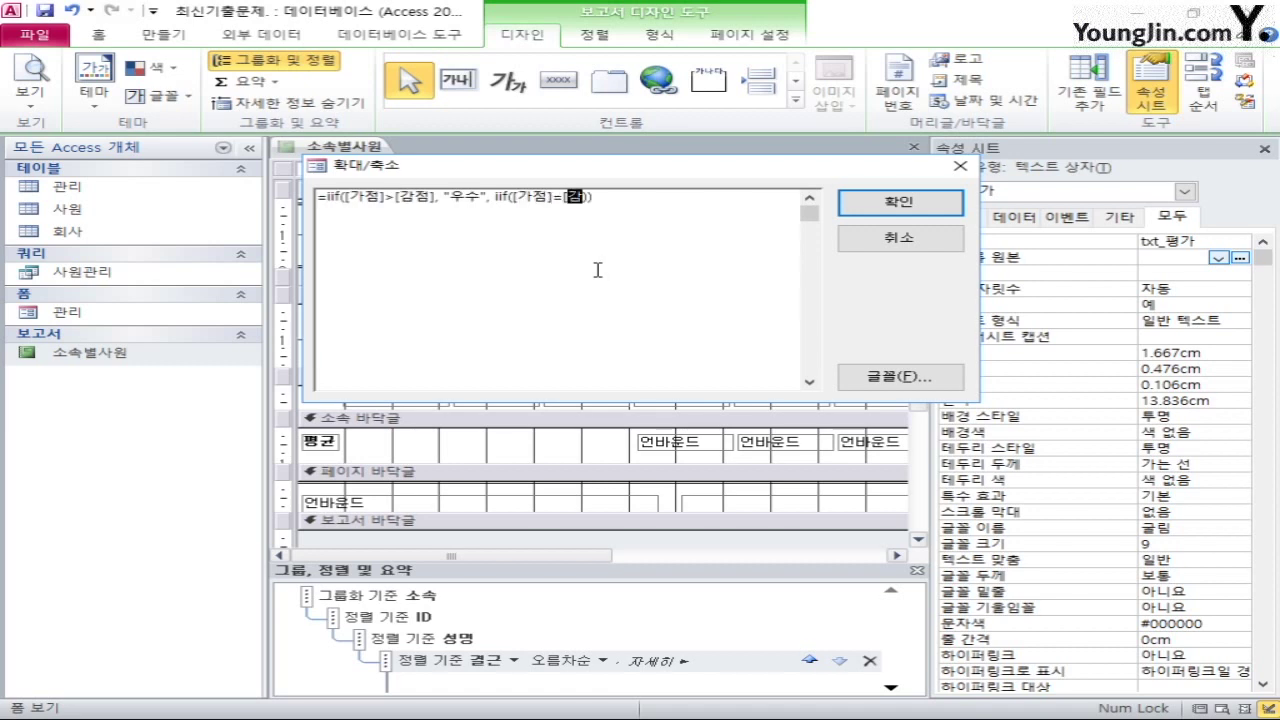
type("점],\"보통\",")
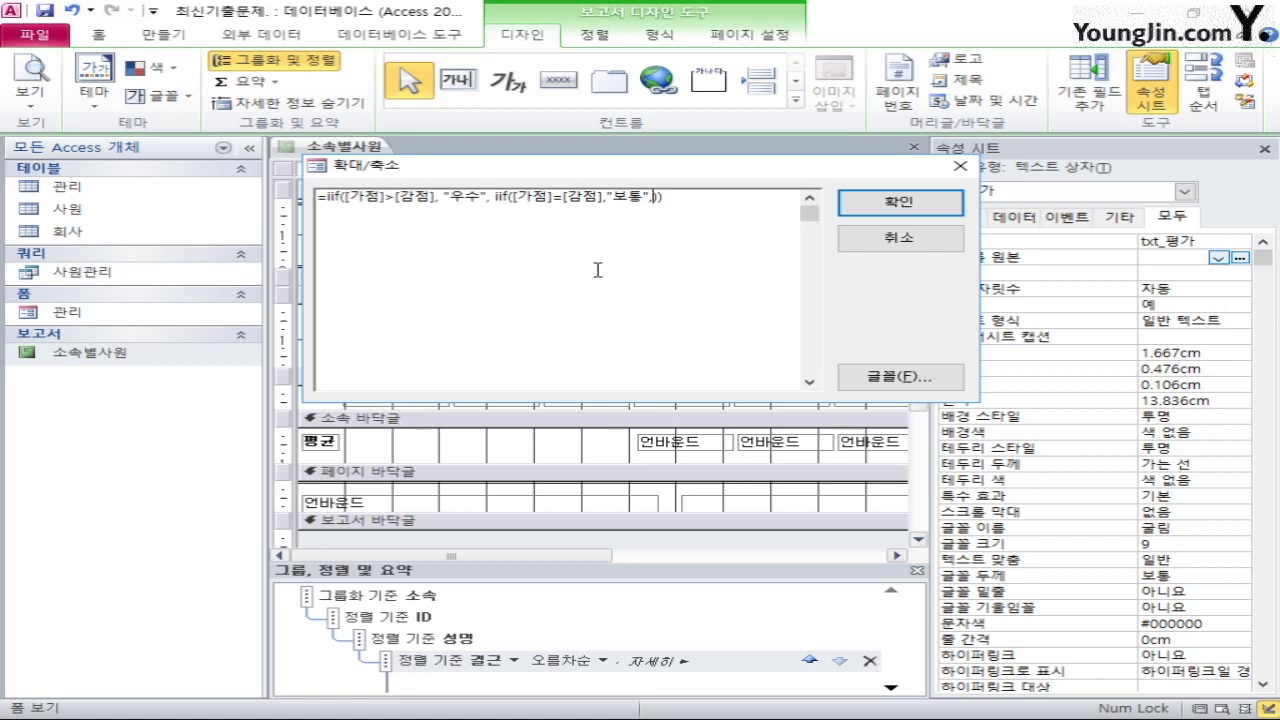
type("\"미달\"")
left_click(853, 205)
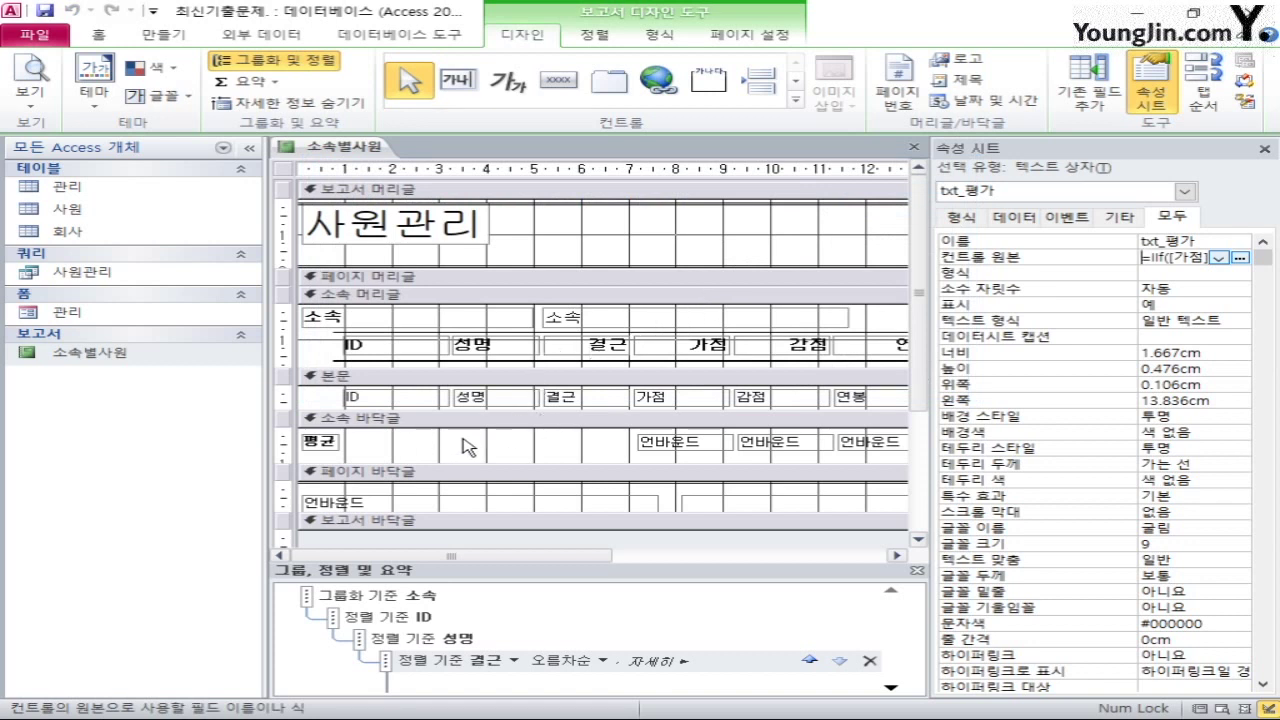
Set the control source of the txt_가점평균 text box in the 소속 footer to =avg([가점])
left_click(700, 442)
left_click(815, 442)
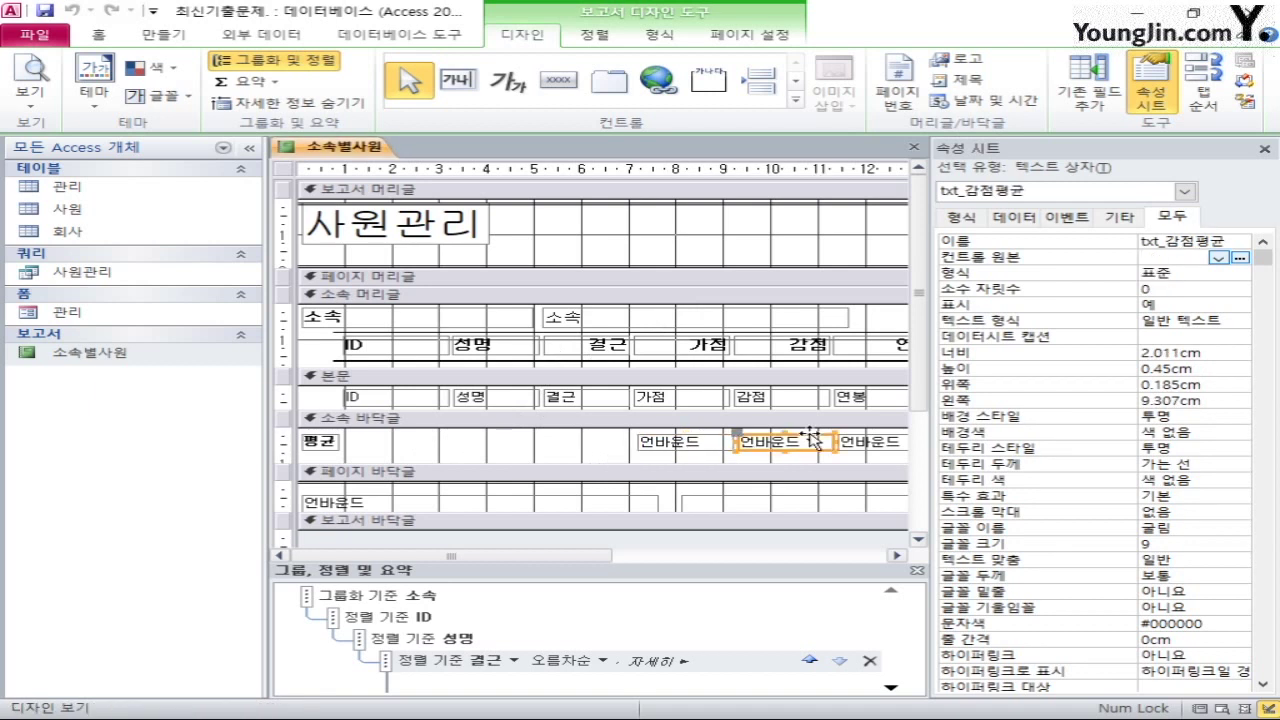
left_click(889, 443)
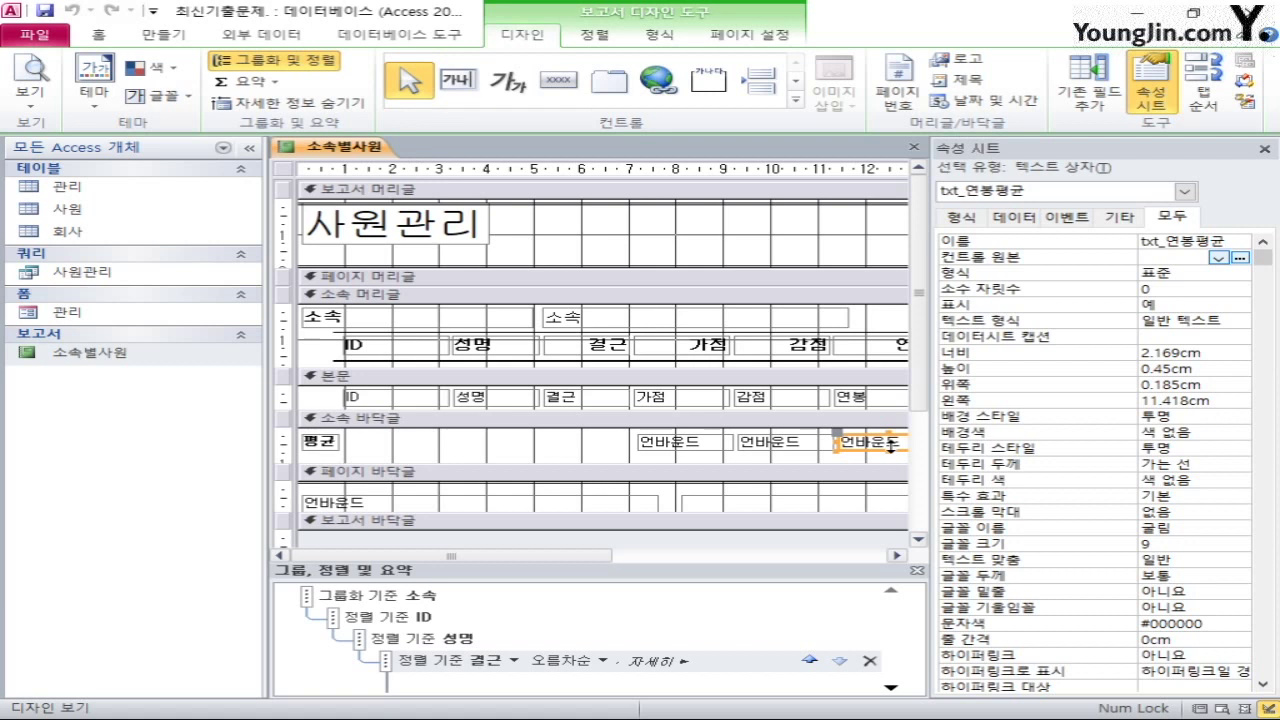
left_click(668, 442)
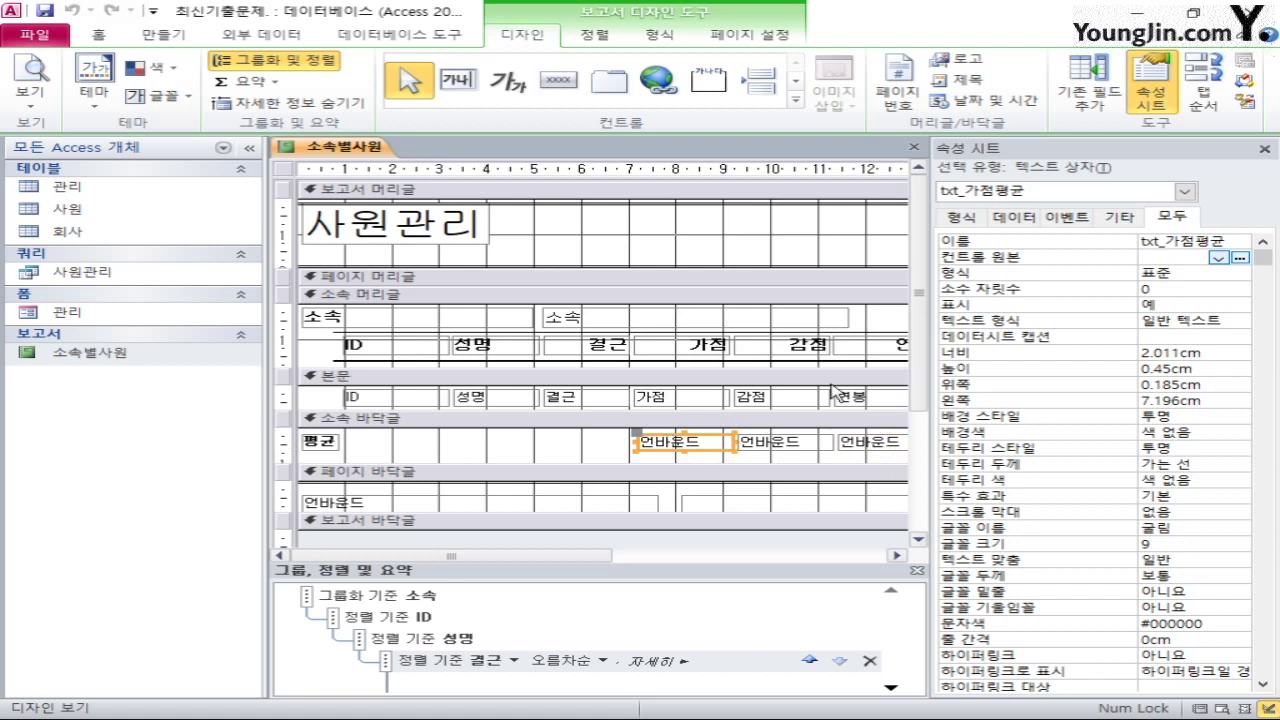
left_click(1152, 262)
right_click(1152, 262)
left_click(1151, 257)
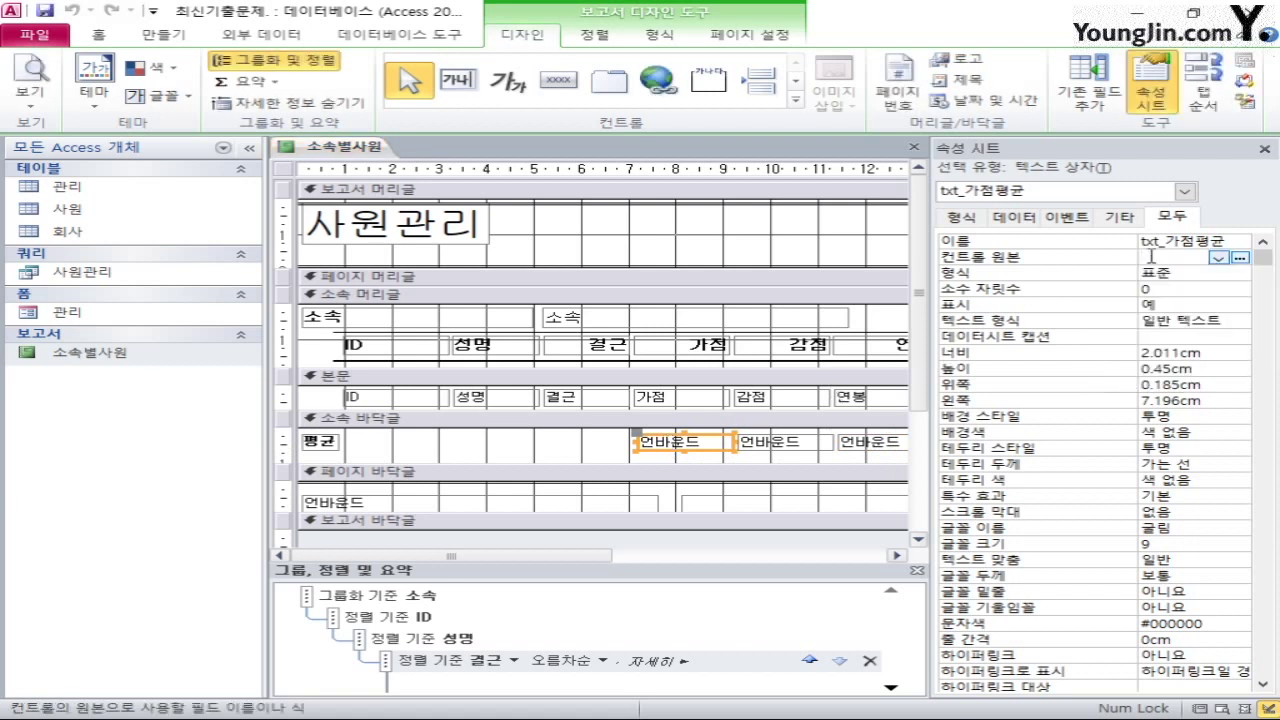
type("=av")
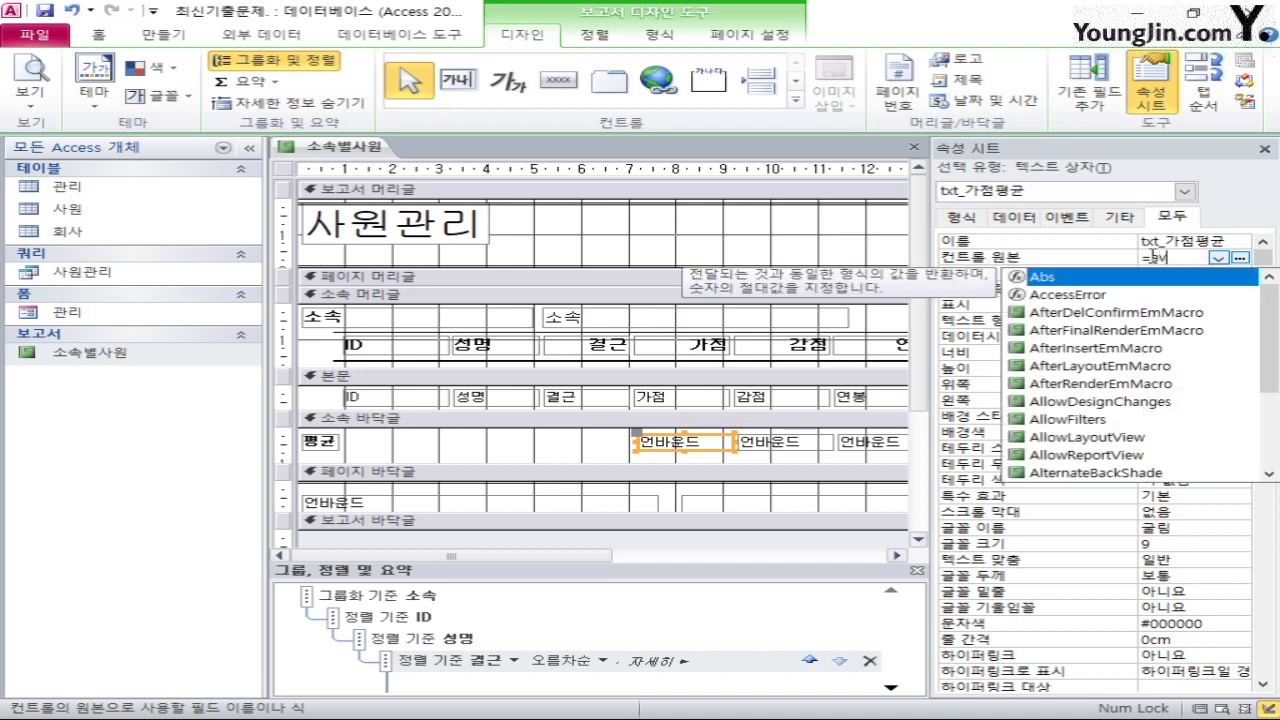
type("g([")
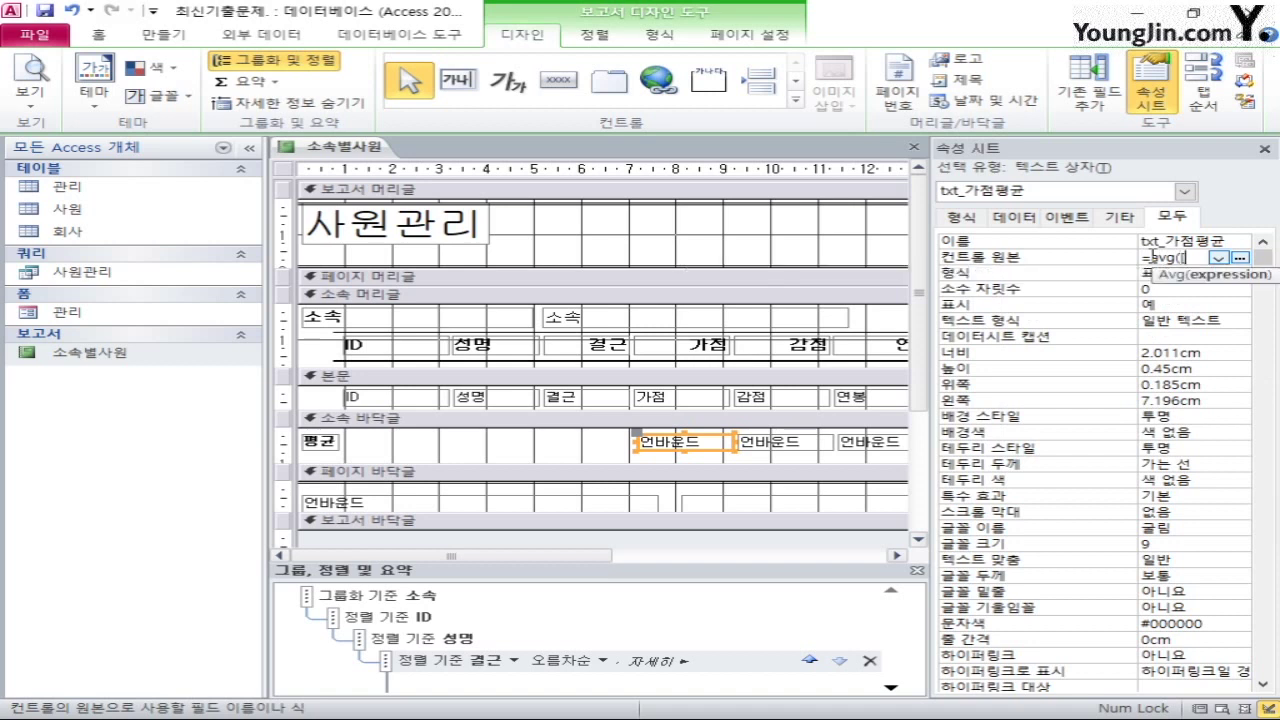
type("가점")
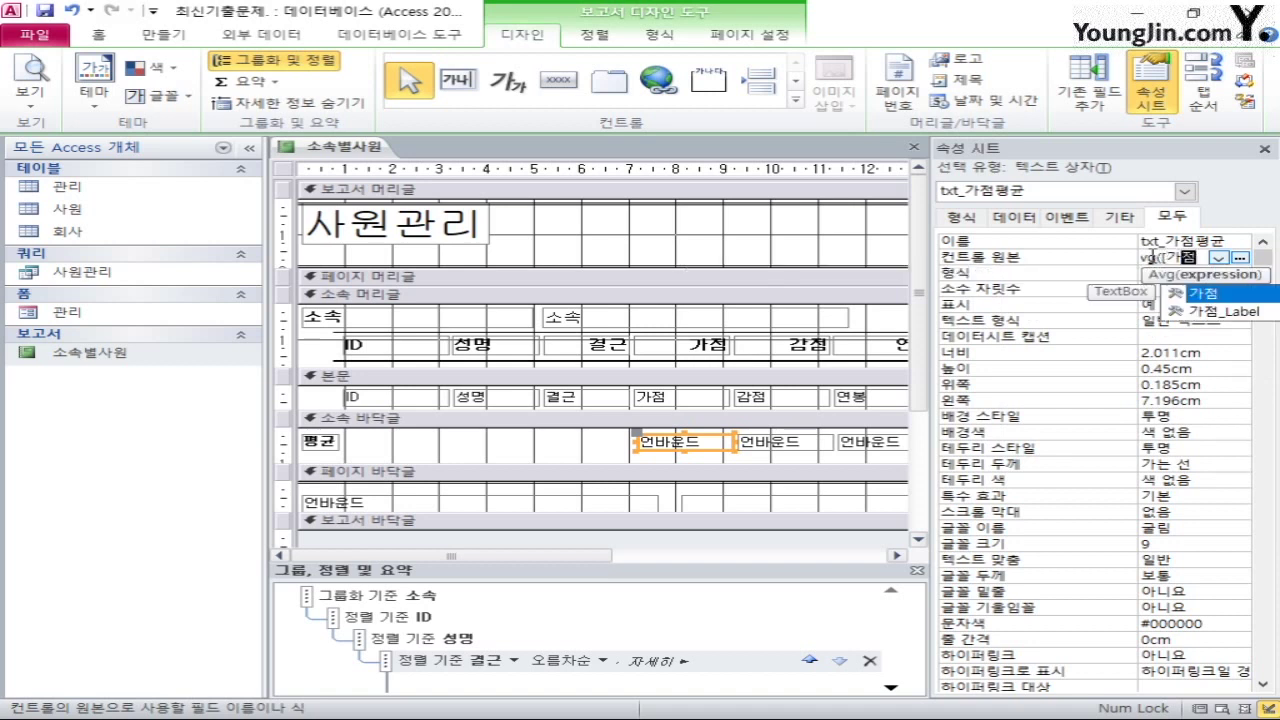
type("])")
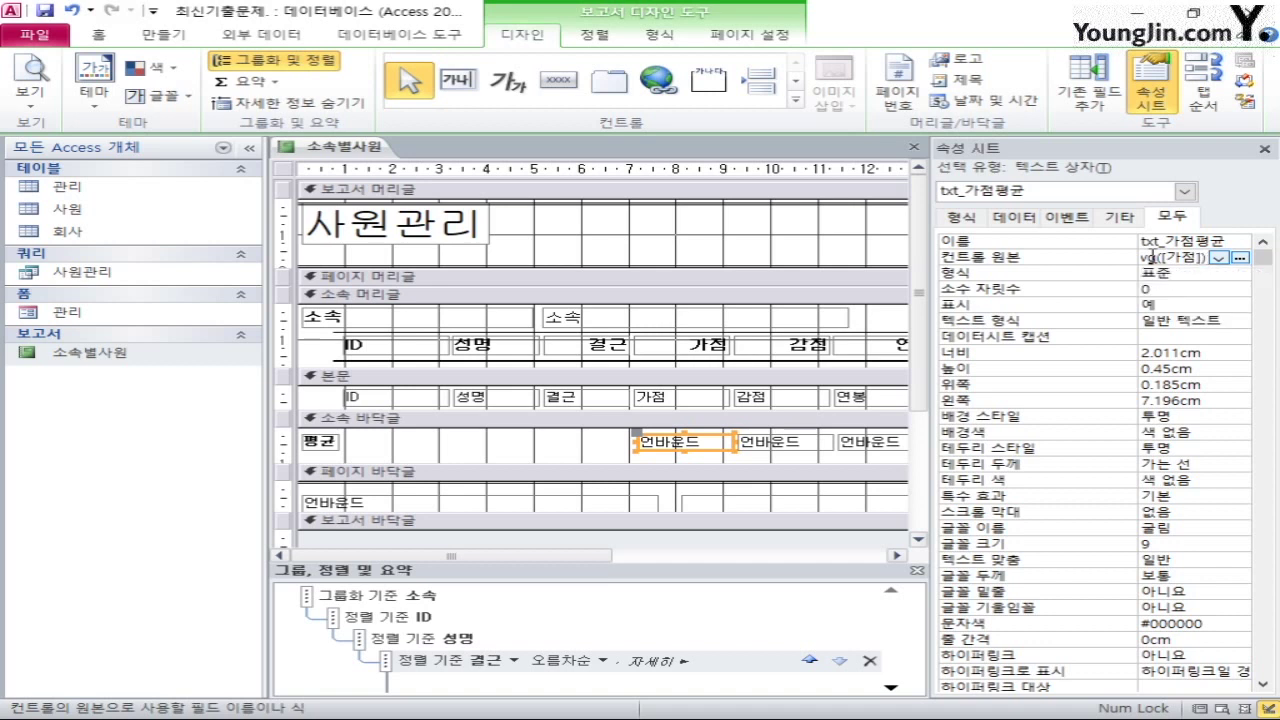
Copy the average expression to txt_감점평균's control source and change its field to get =avg([감점])
left_click_drag(1206, 258, 1142, 258)
key("ctrl+c")
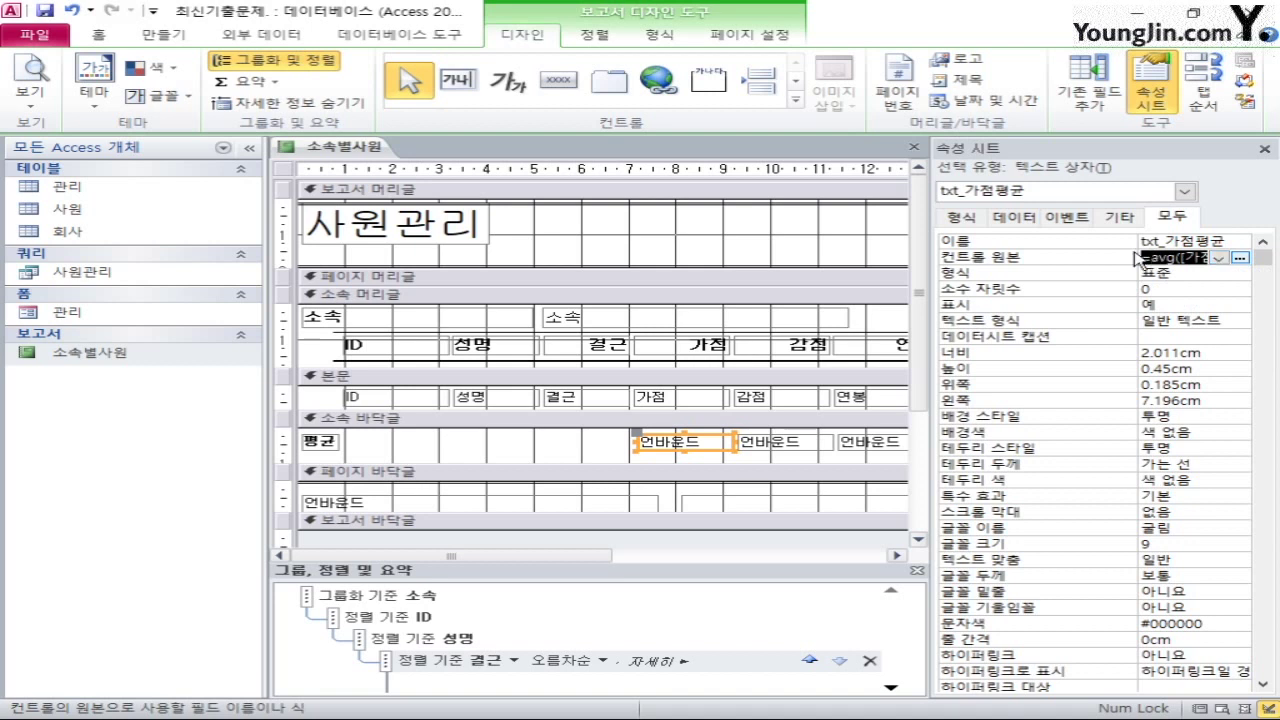
left_click(806, 452)
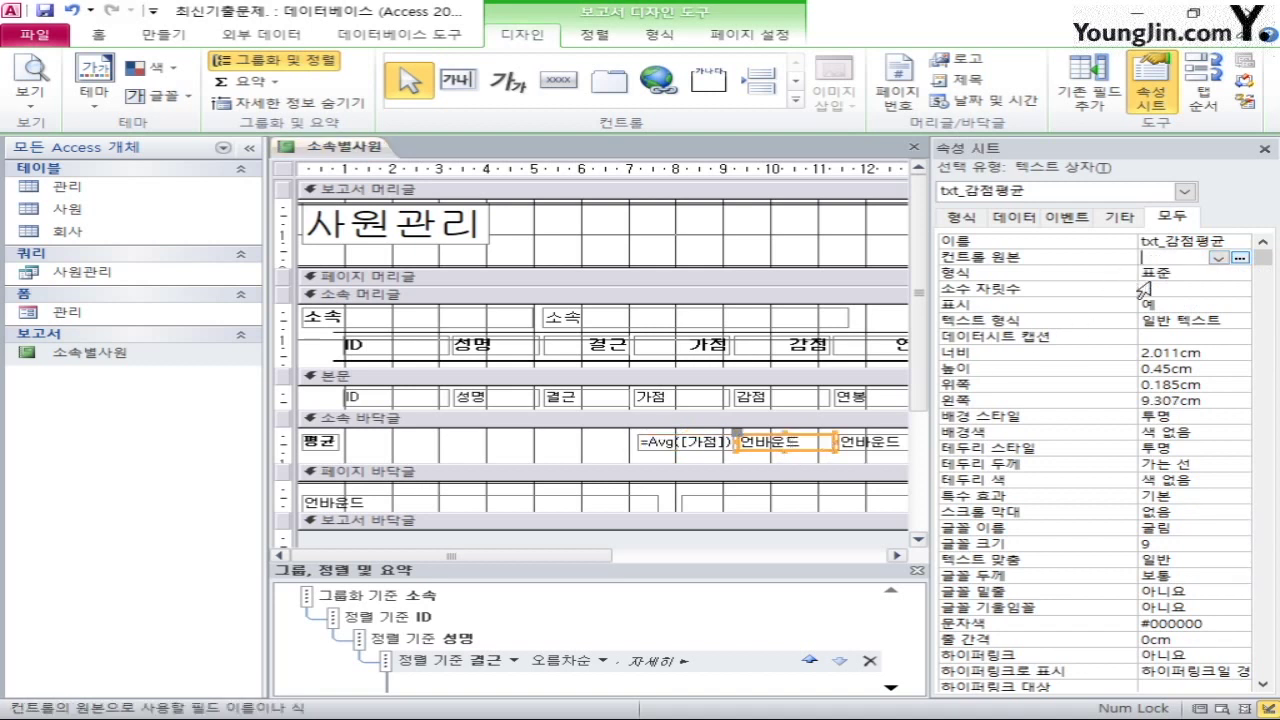
key("ctrl+v")
key("Left")
key("Left")
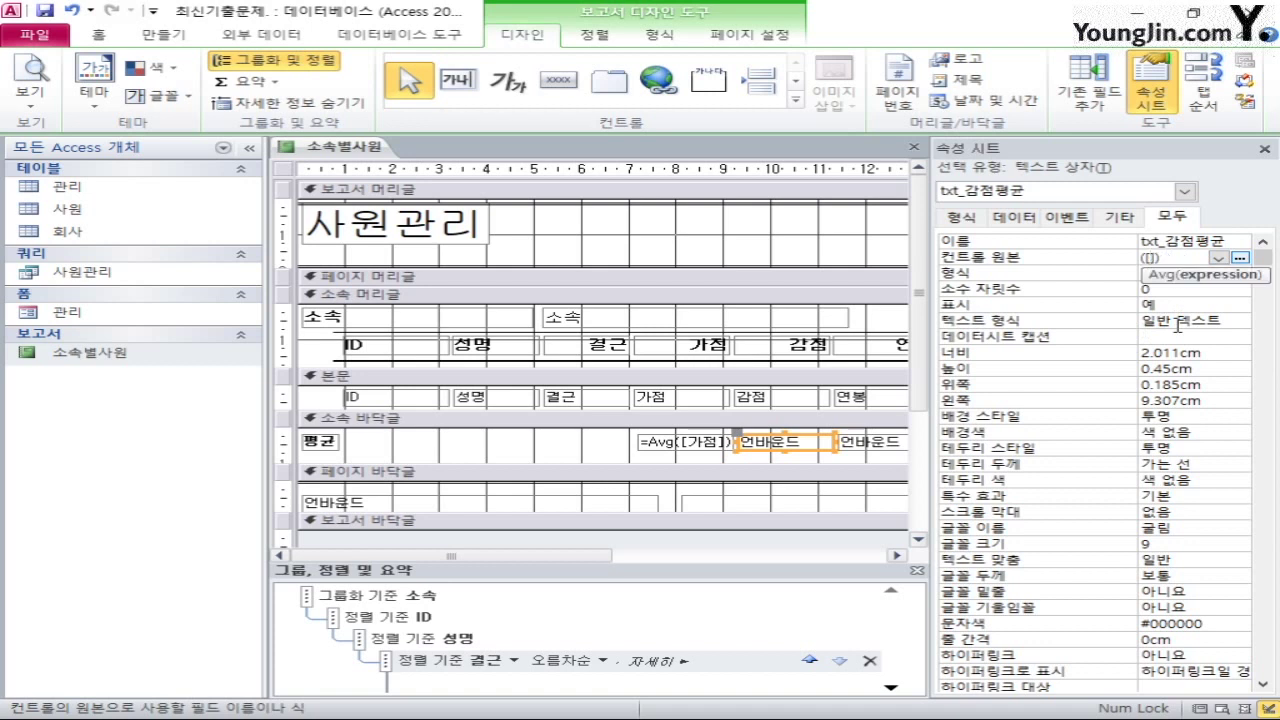
key("shift+Left")
key("shift+Left")
type("감점")
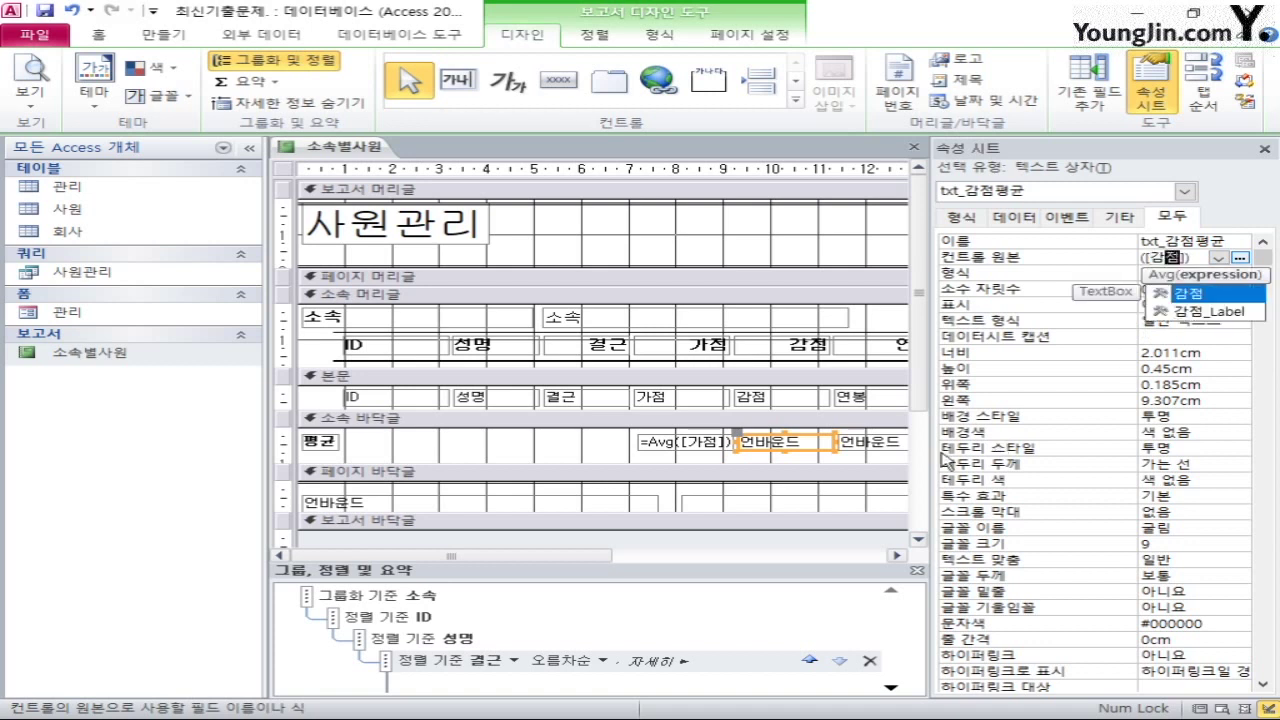
Paste the average expression into txt_연봉평균's control source and change its field to get =avg([연봉])
left_click(880, 445)
left_click(1168, 258)
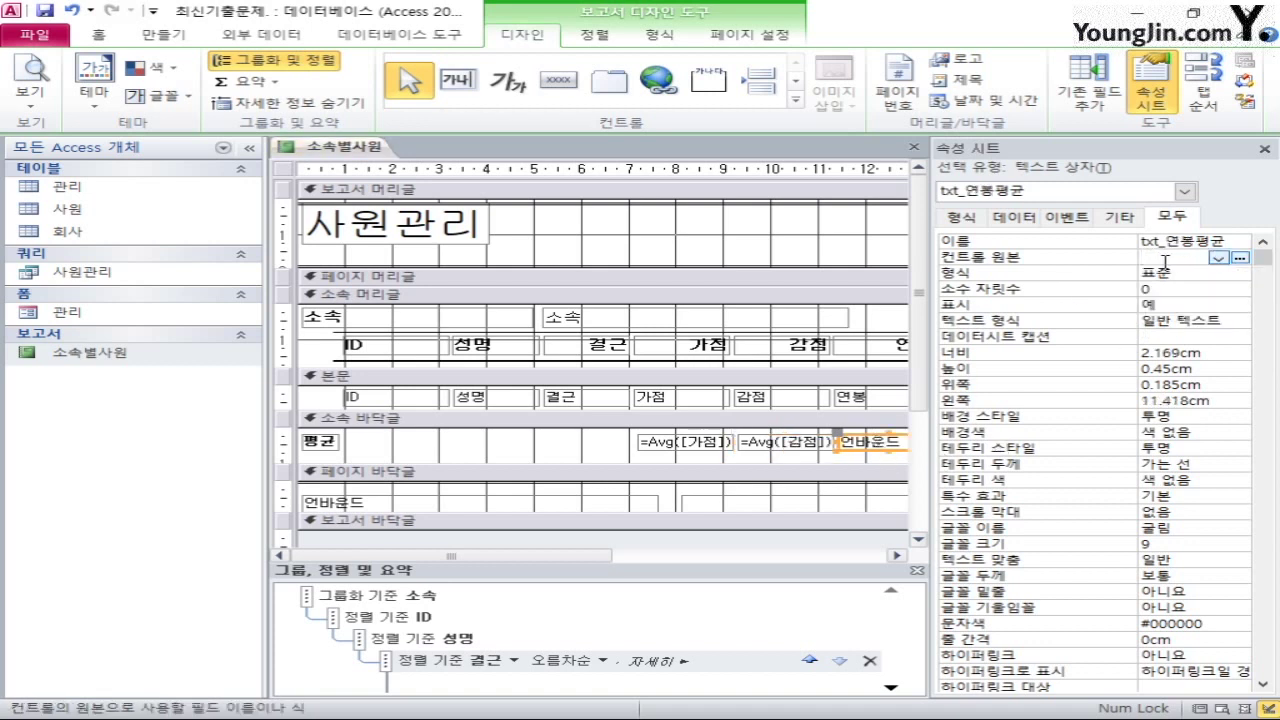
key("ctrl+v")
key("Left")
key("Left")
key("BackSpace")
key("BackSpace")
type("연봉")
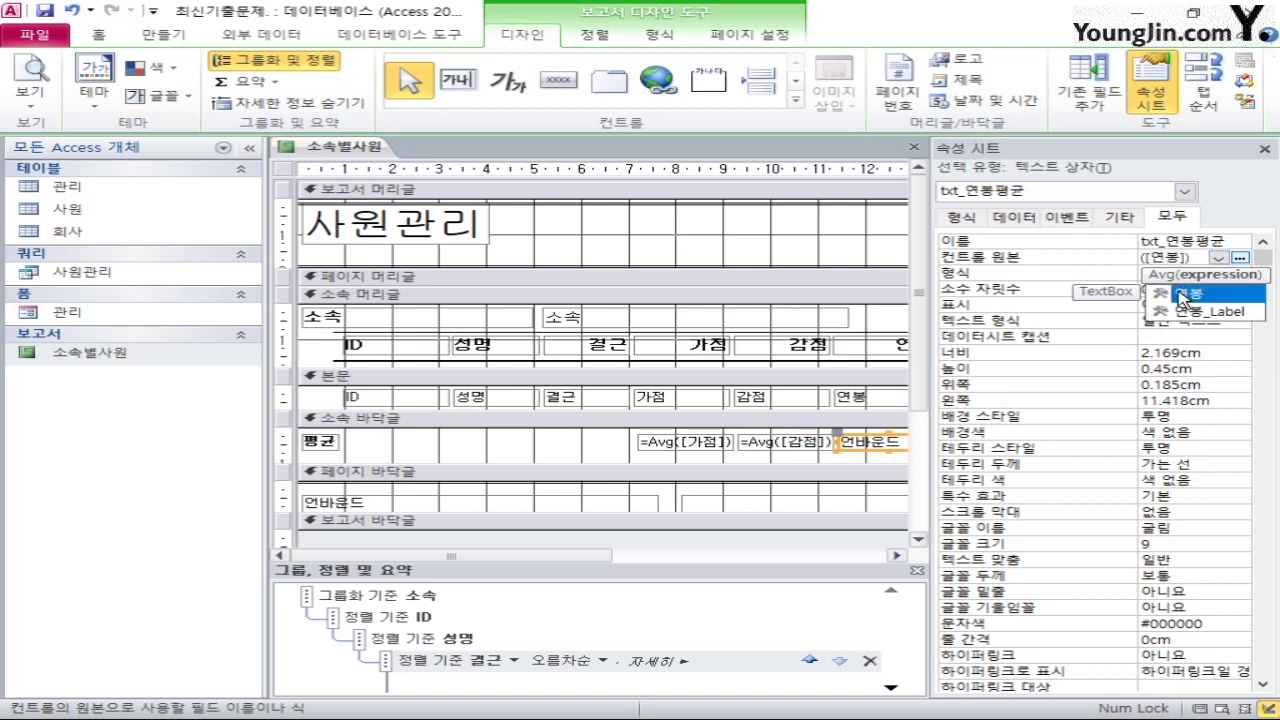
left_click(541, 446)
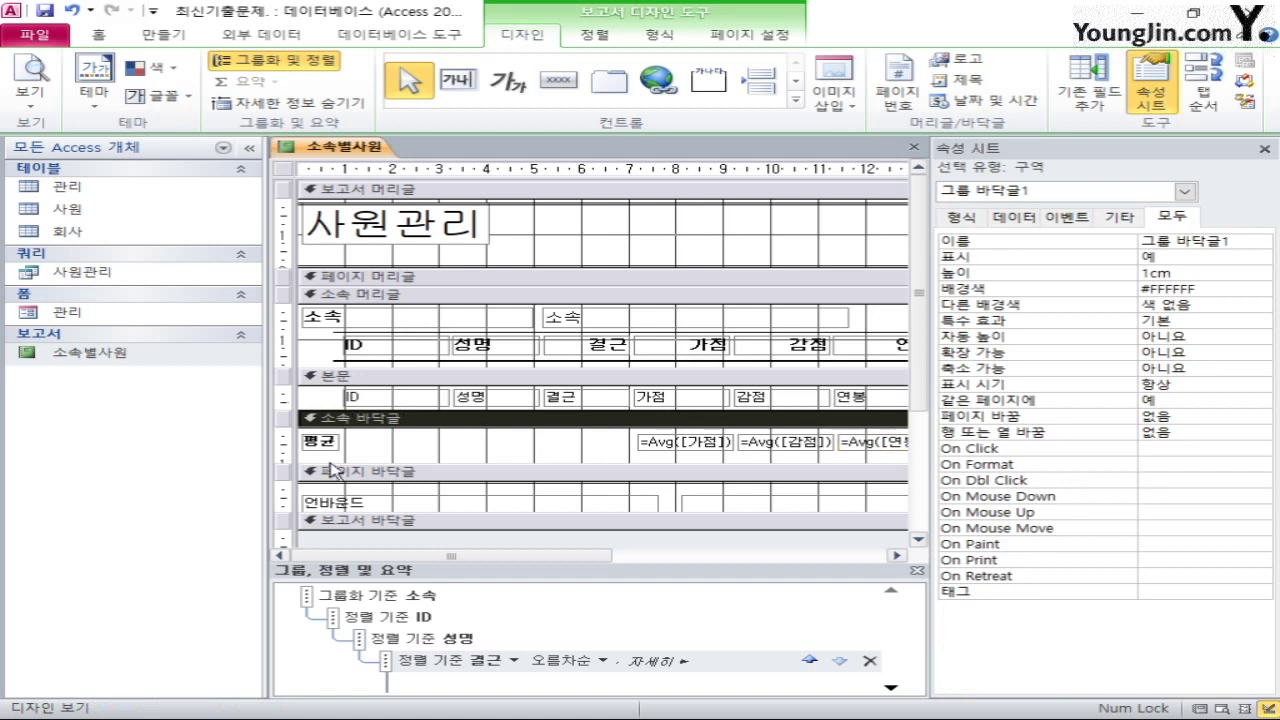
Set the control source of the page footer's txt_날짜 text box to =now() and check its available display formats
left_click(451, 503)
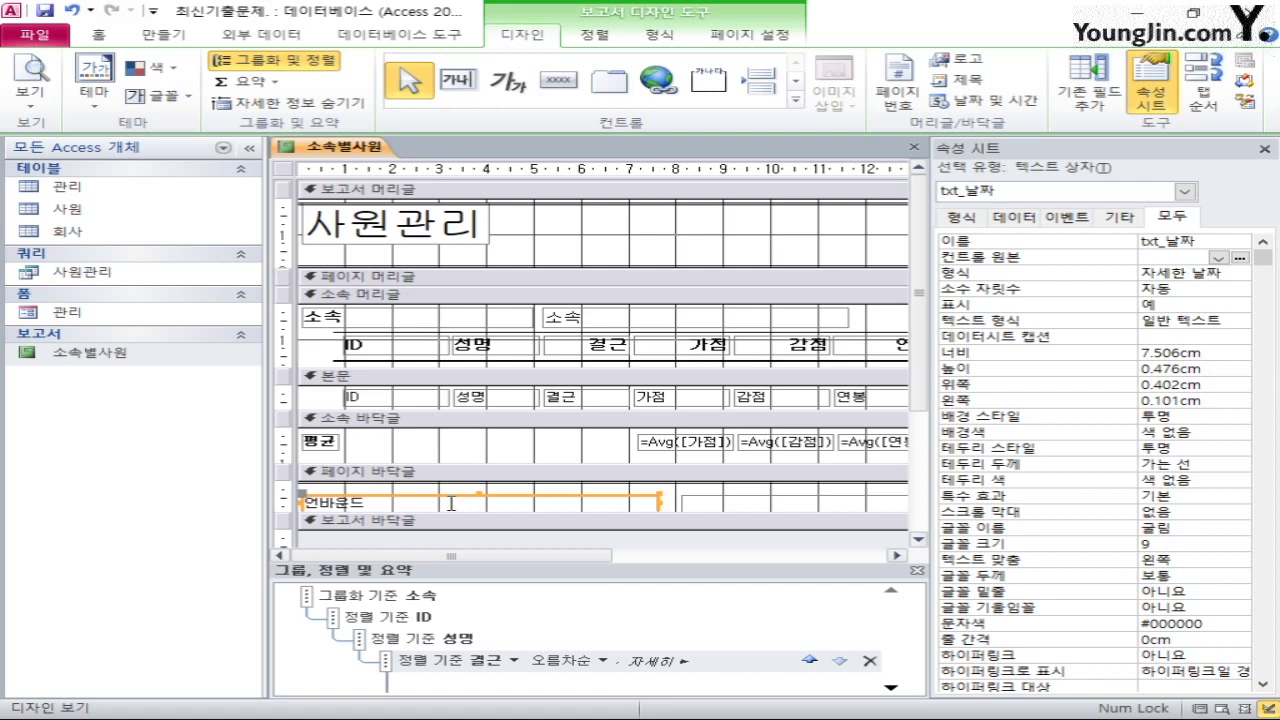
left_click(1158, 257)
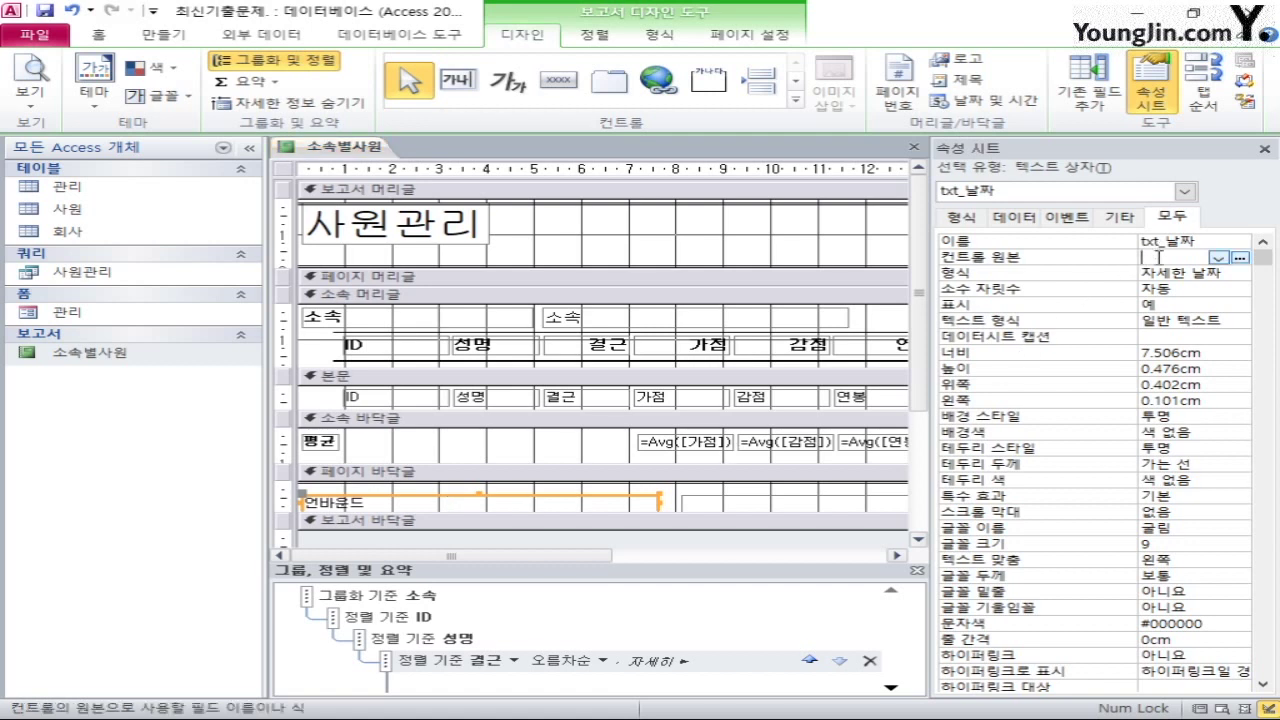
type("=now()")
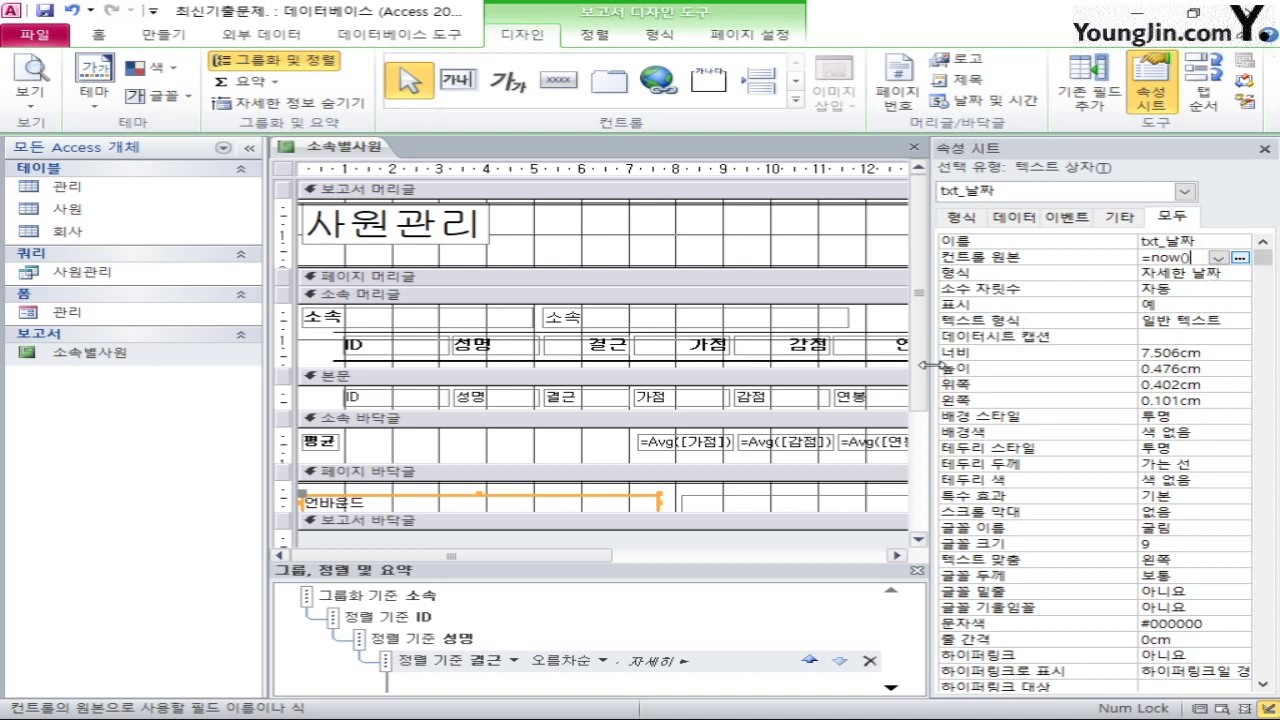
left_click_drag(930, 367, 590, 410)
left_click(1040, 272)
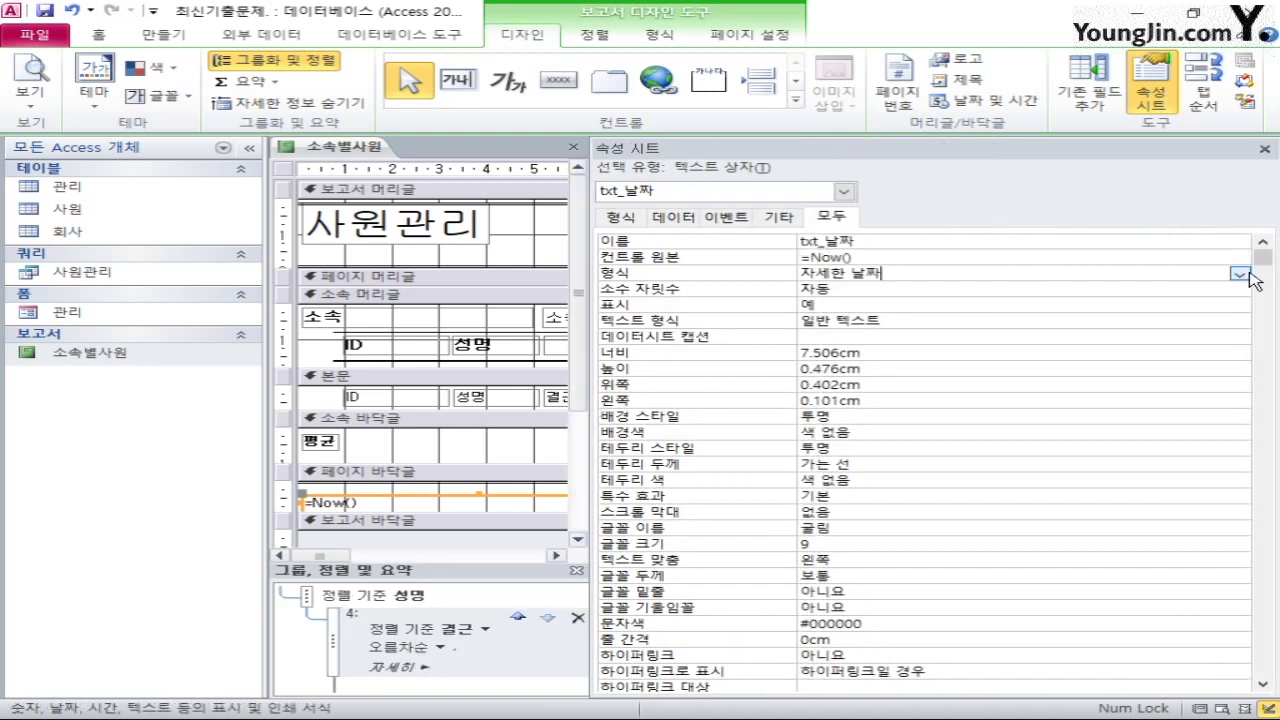
left_click(1247, 273)
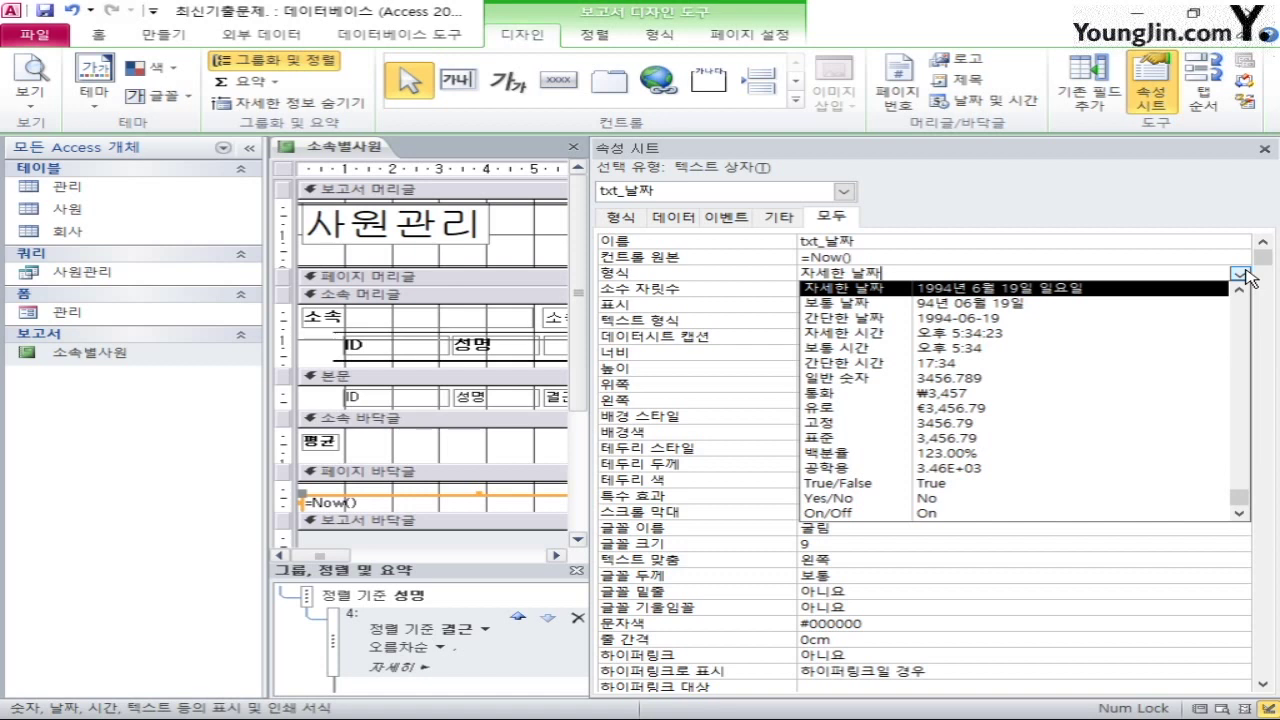
left_click(1247, 274)
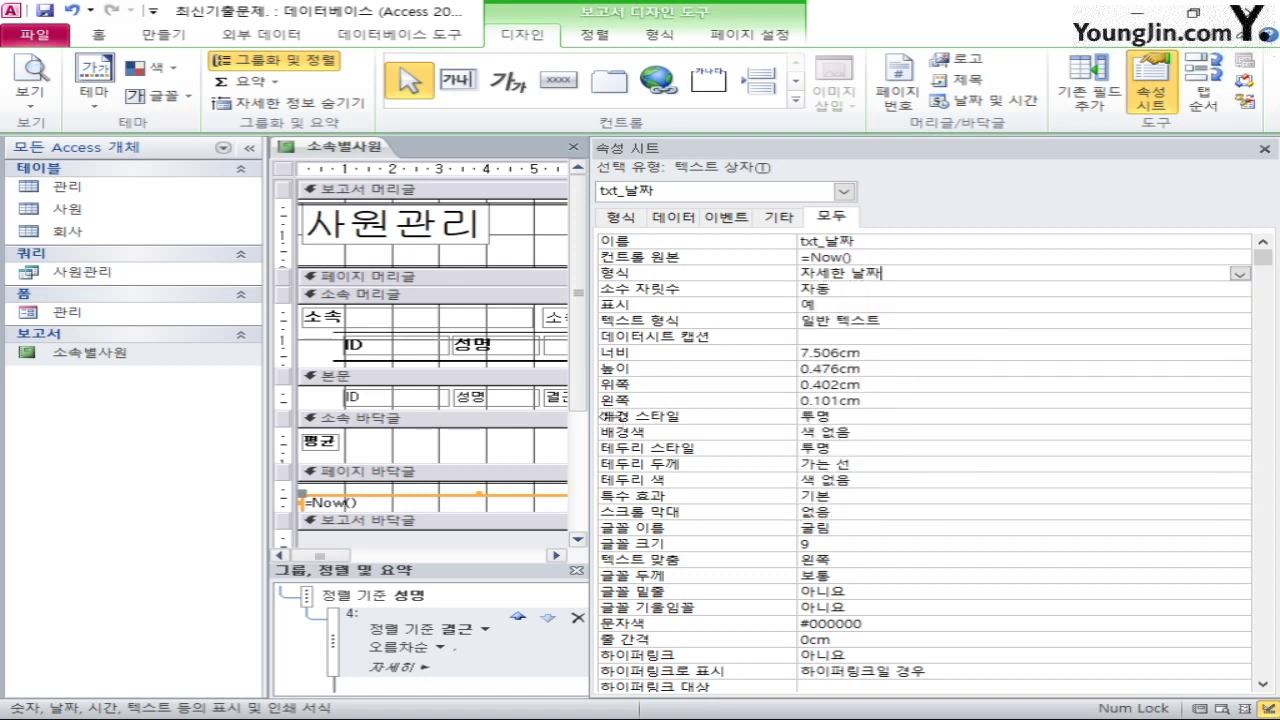
left_click_drag(603, 416, 880, 400)
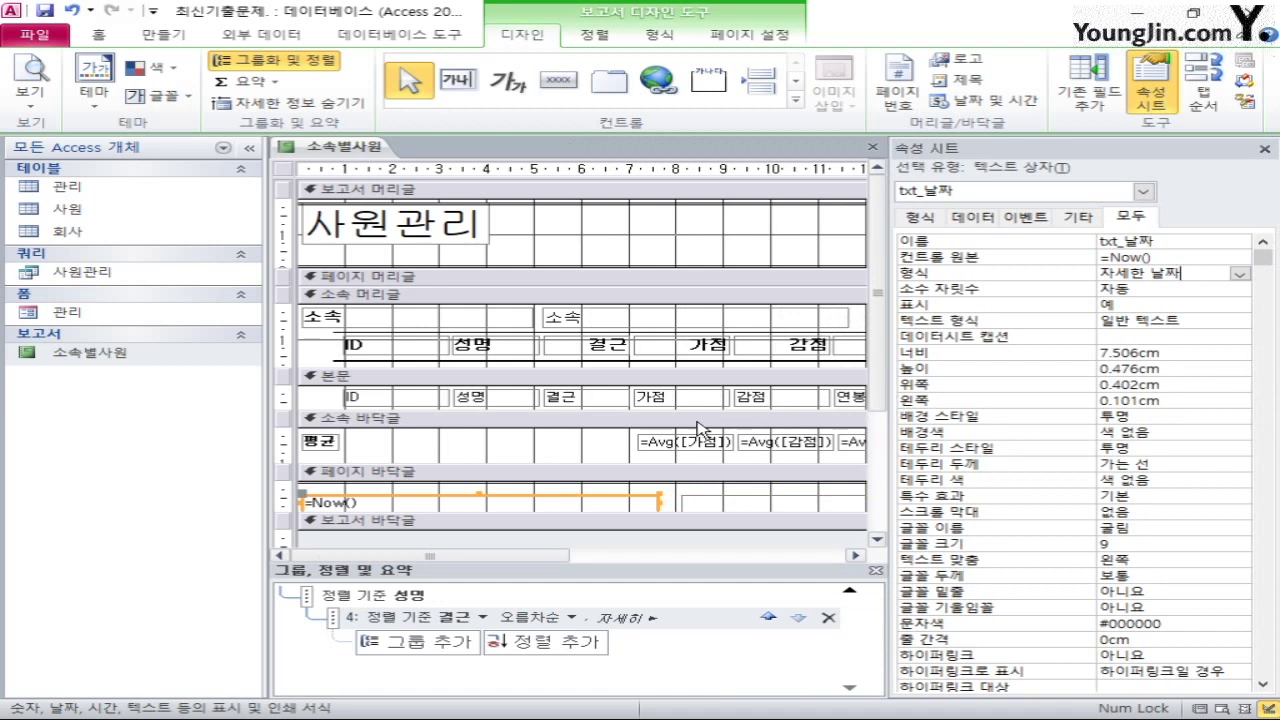
Set the control source of the page footer's txt_페이지 text box to =[page] & " / " & [pages]
left_click(756, 503)
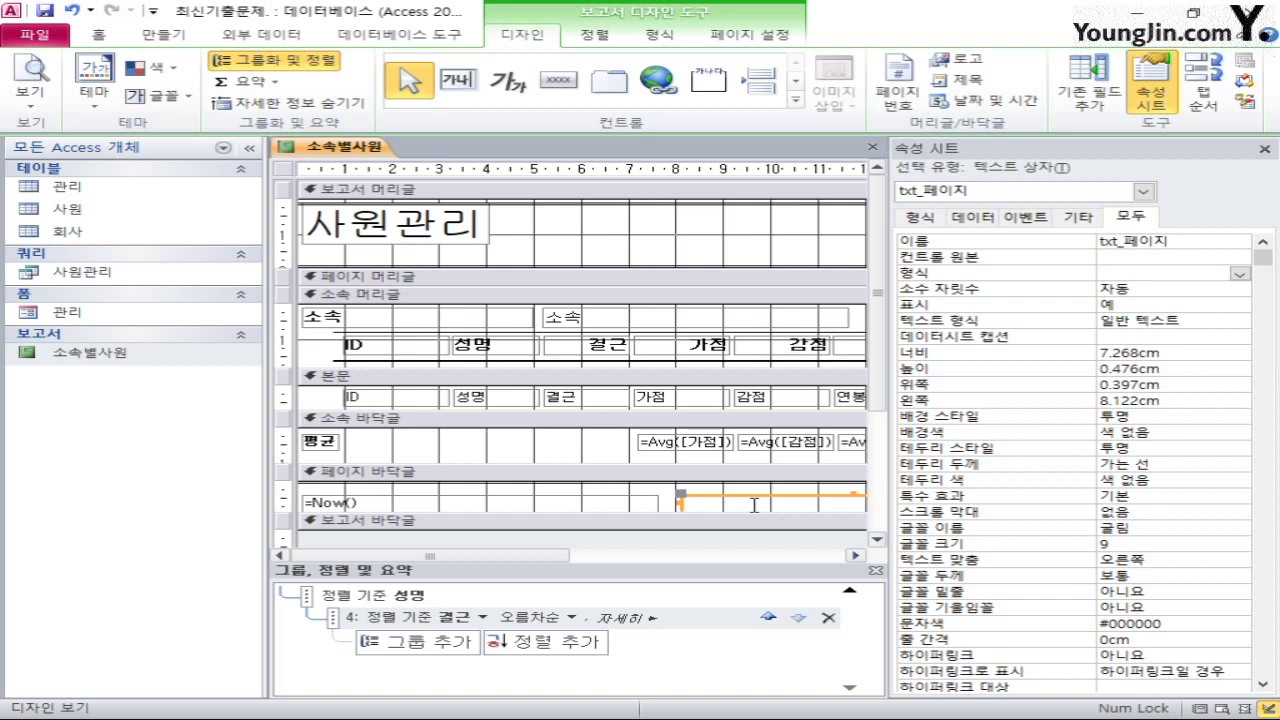
right_click(1113, 258)
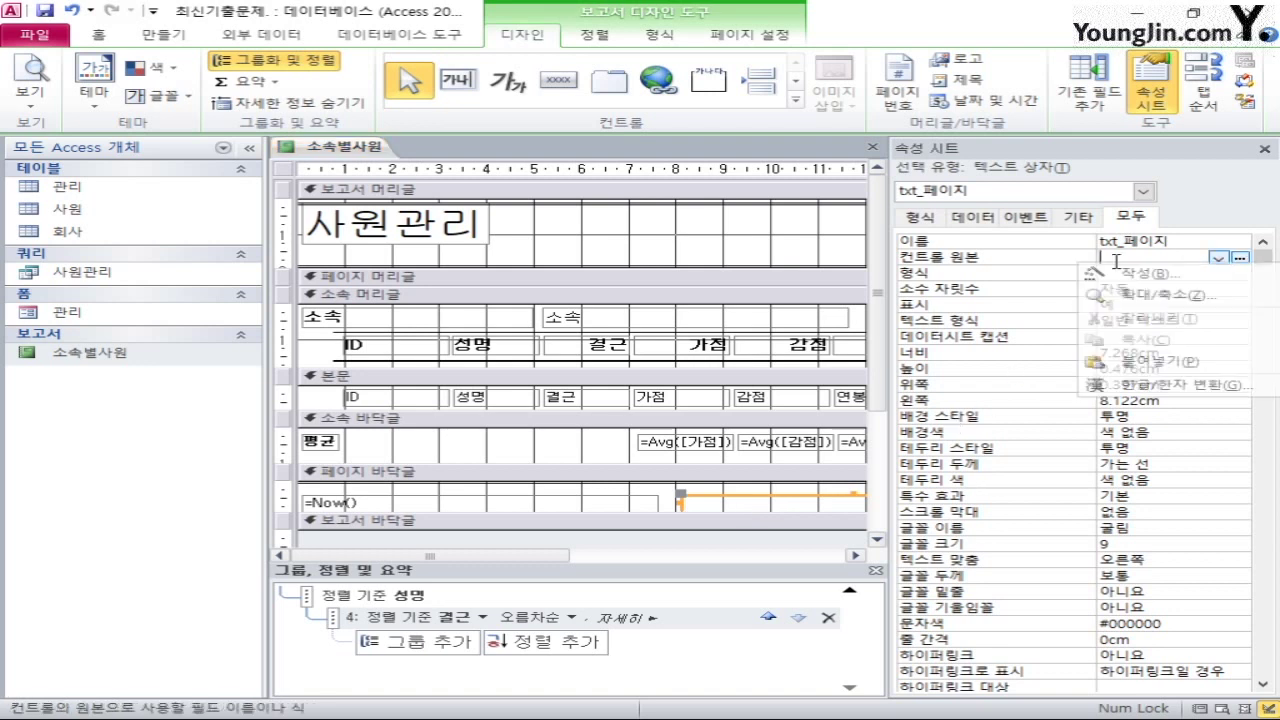
left_click(1145, 294)
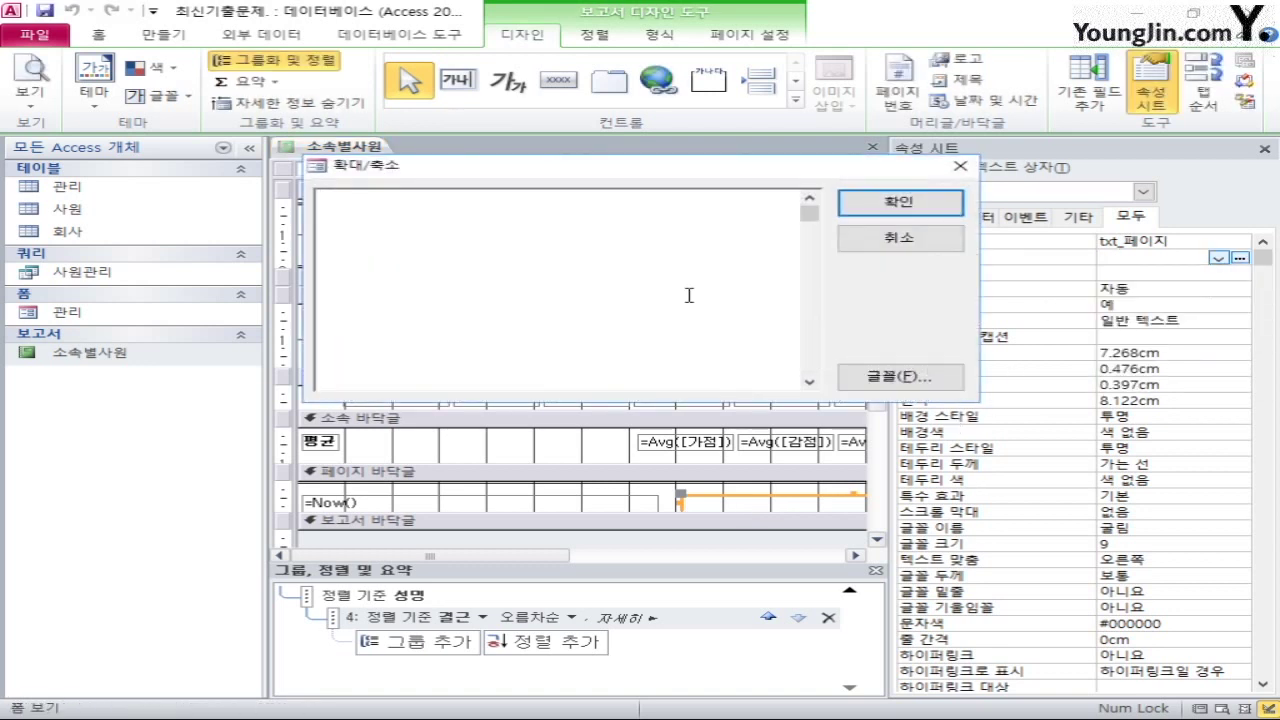
type("=[page] & \" / \"")
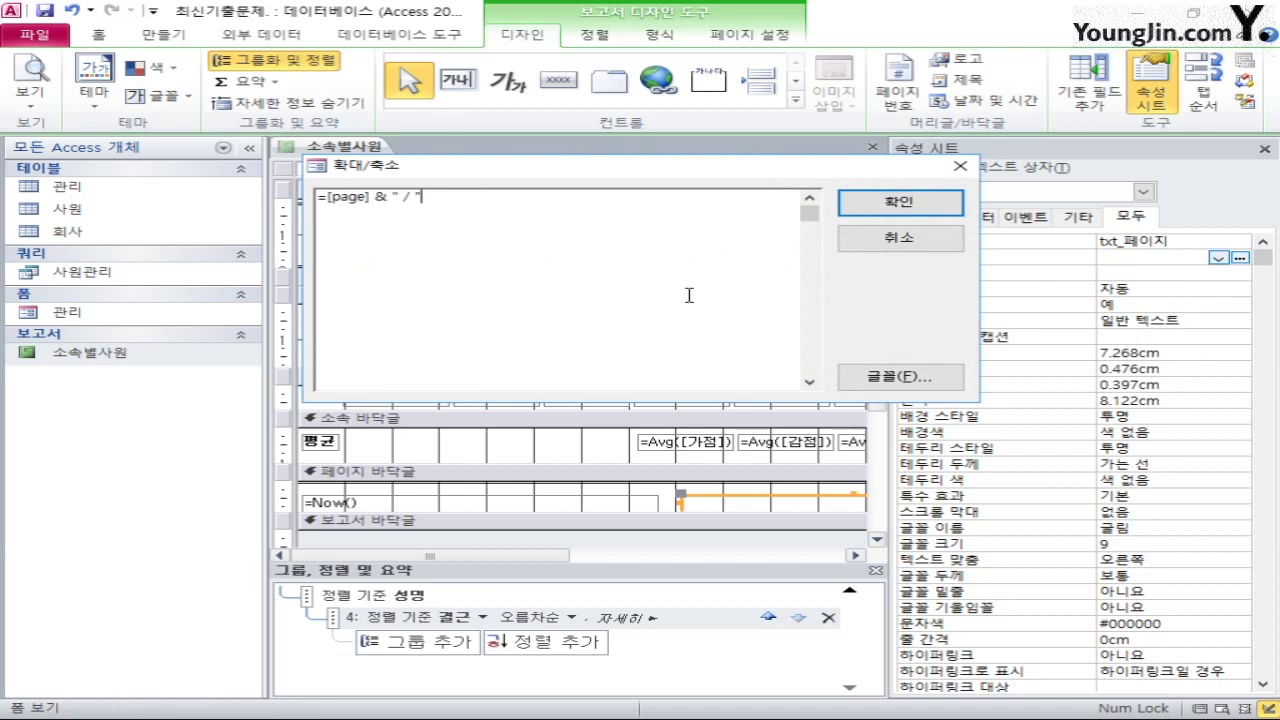
type(" & [pages]")
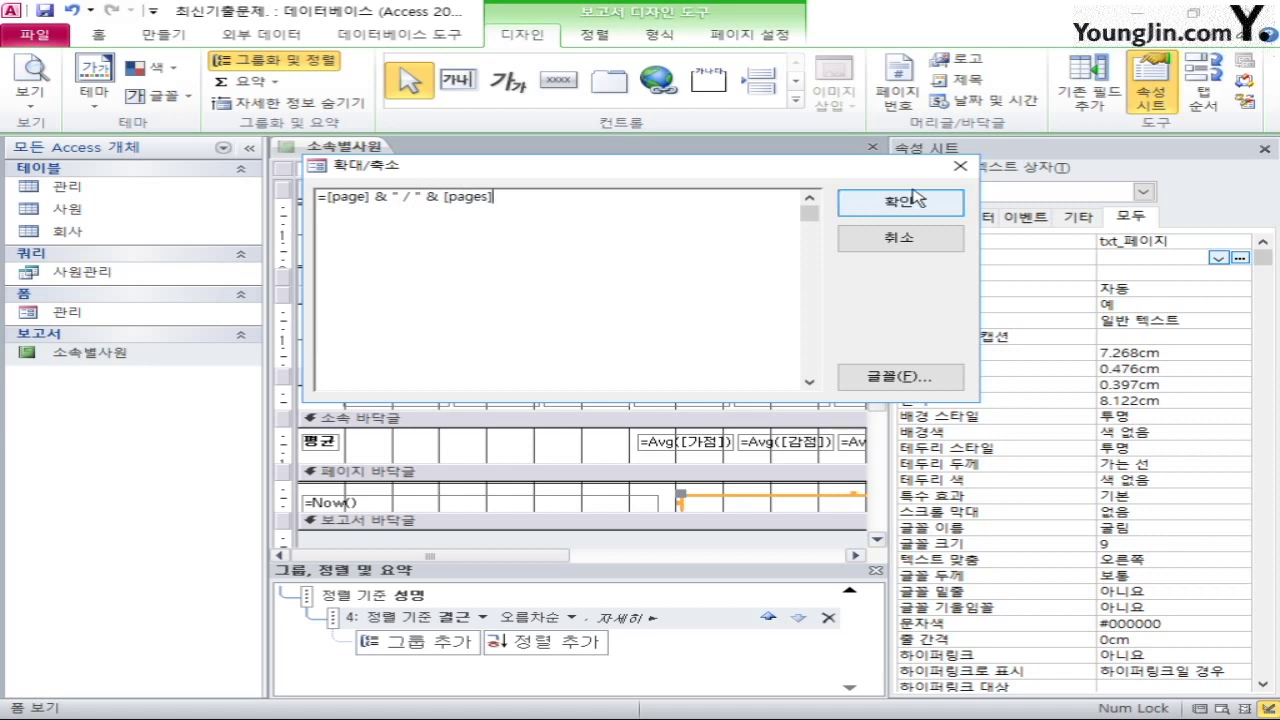
left_click(903, 202)
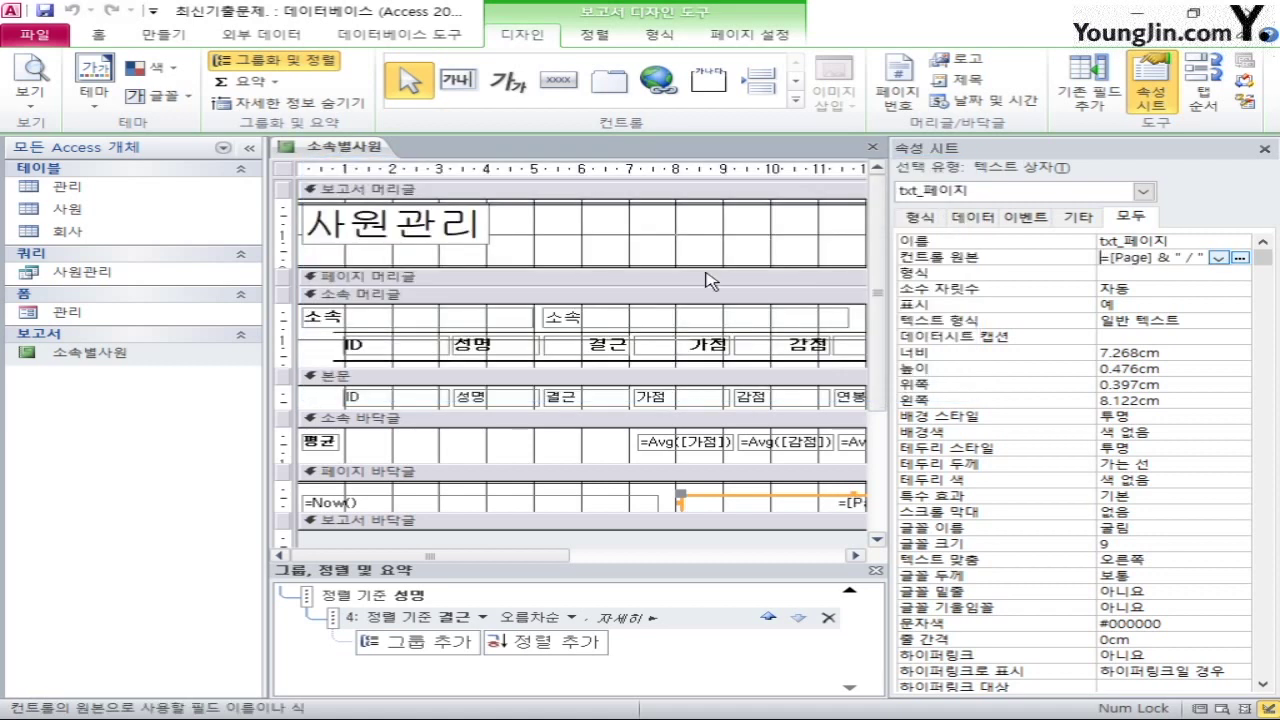
Close the 소속별사원 report, saving its changes, and open the 관리 form in Design view
left_click(872, 146)
left_click(488, 412)
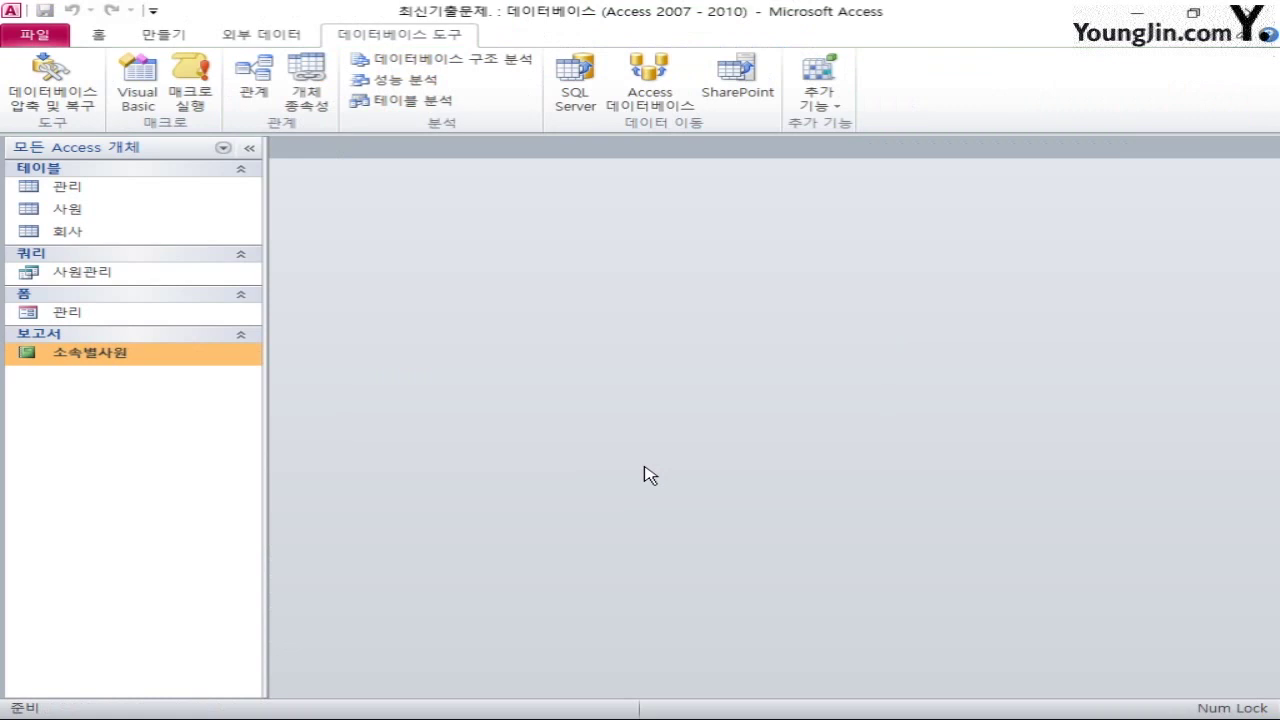
right_click(100, 312)
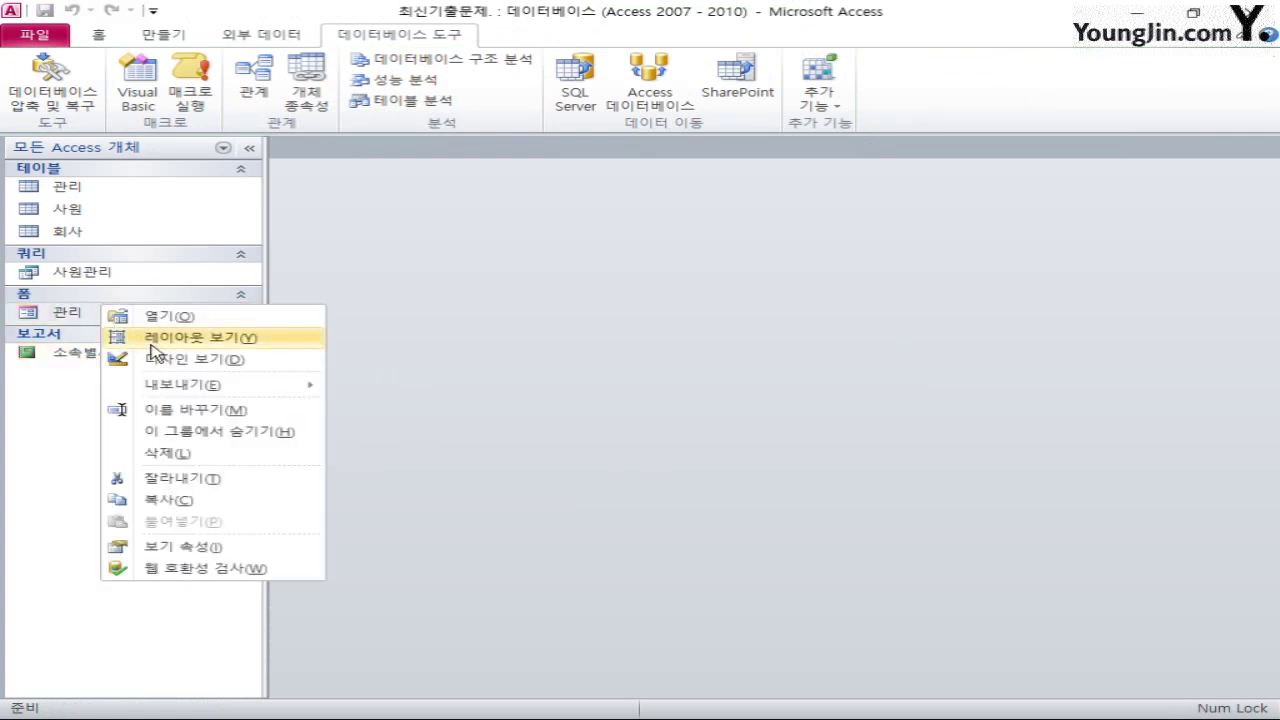
left_click(115, 354)
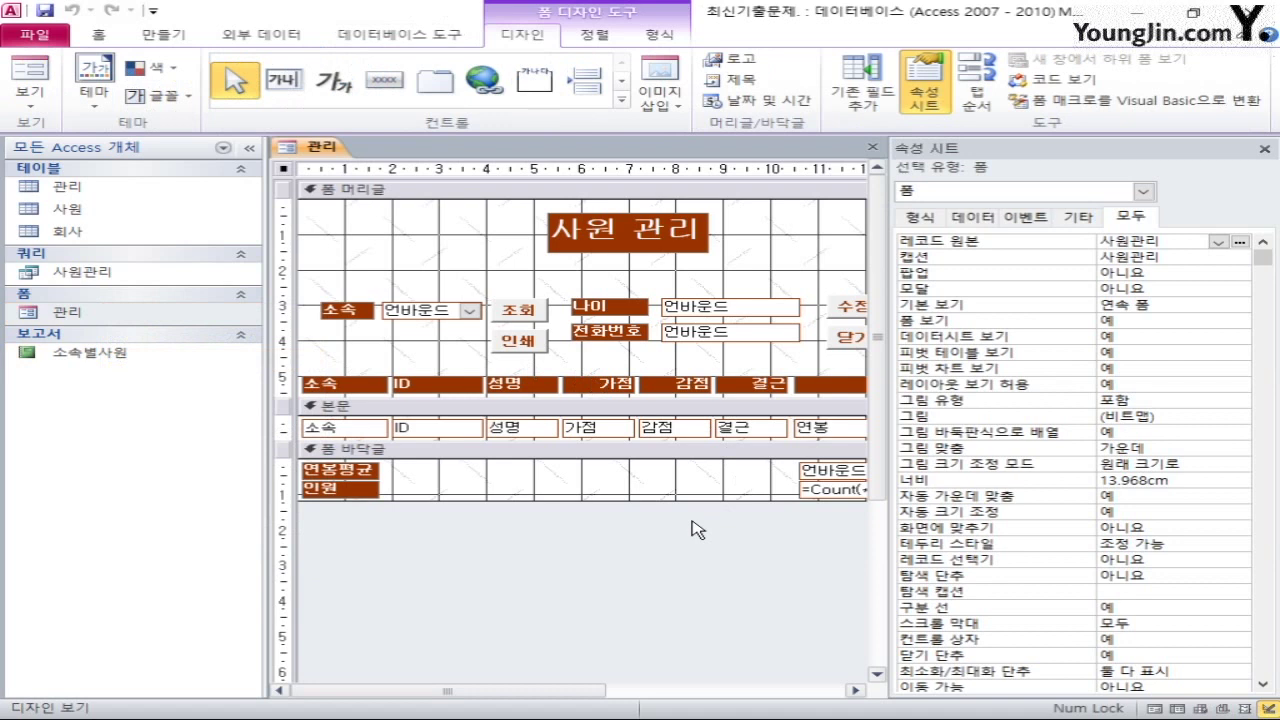
Assign an event procedure to the On Click event of the cmd_조회 button and open its code
left_click(531, 304)
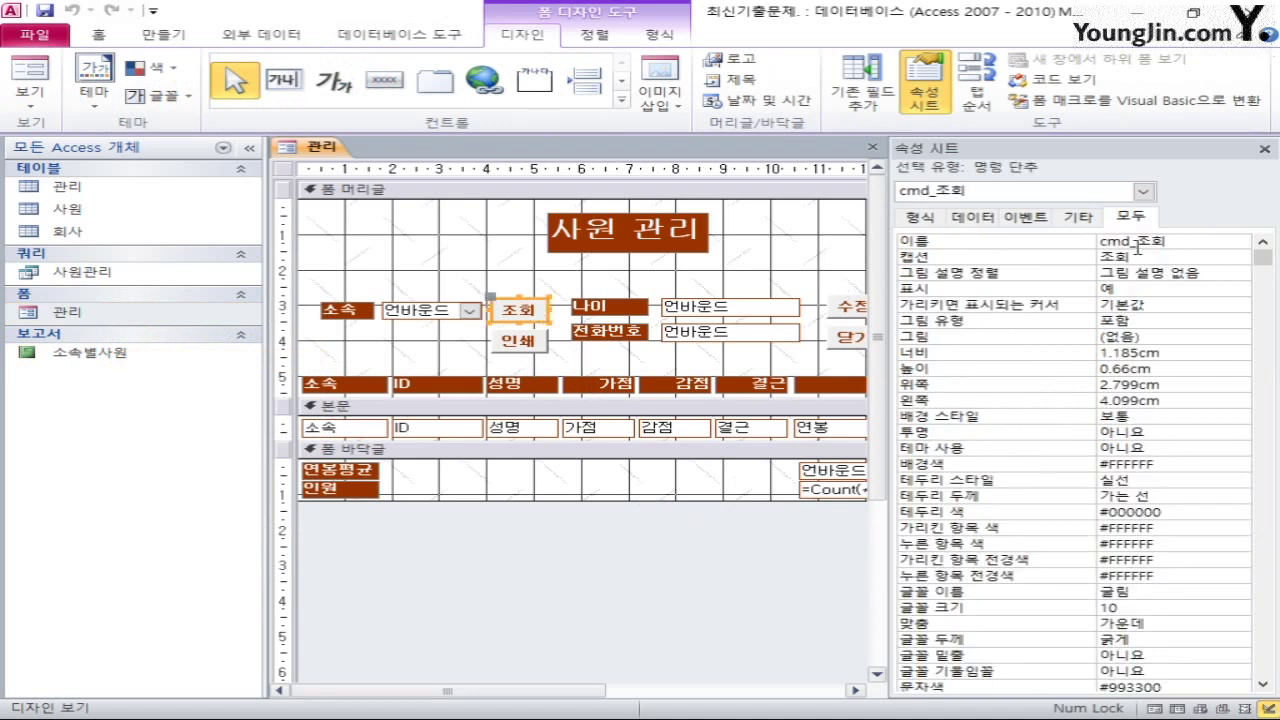
left_click(1030, 217)
left_click(1155, 245)
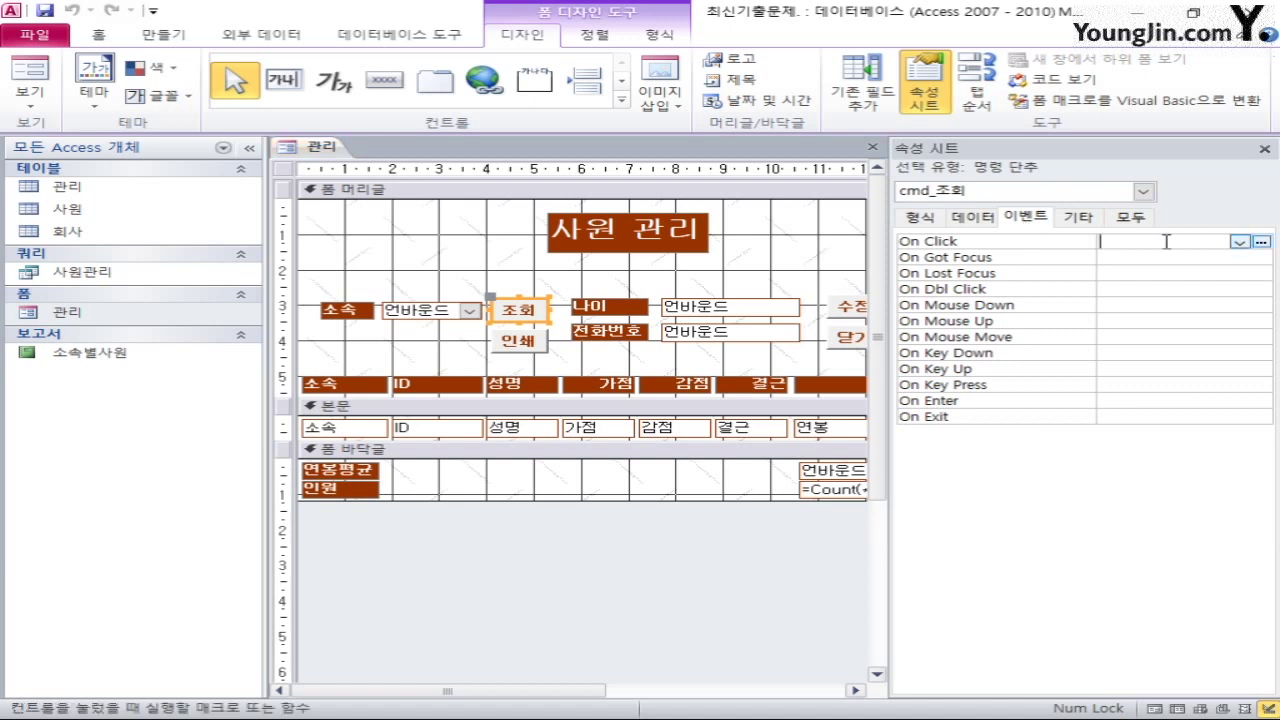
left_click(1239, 242)
left_click(1200, 257)
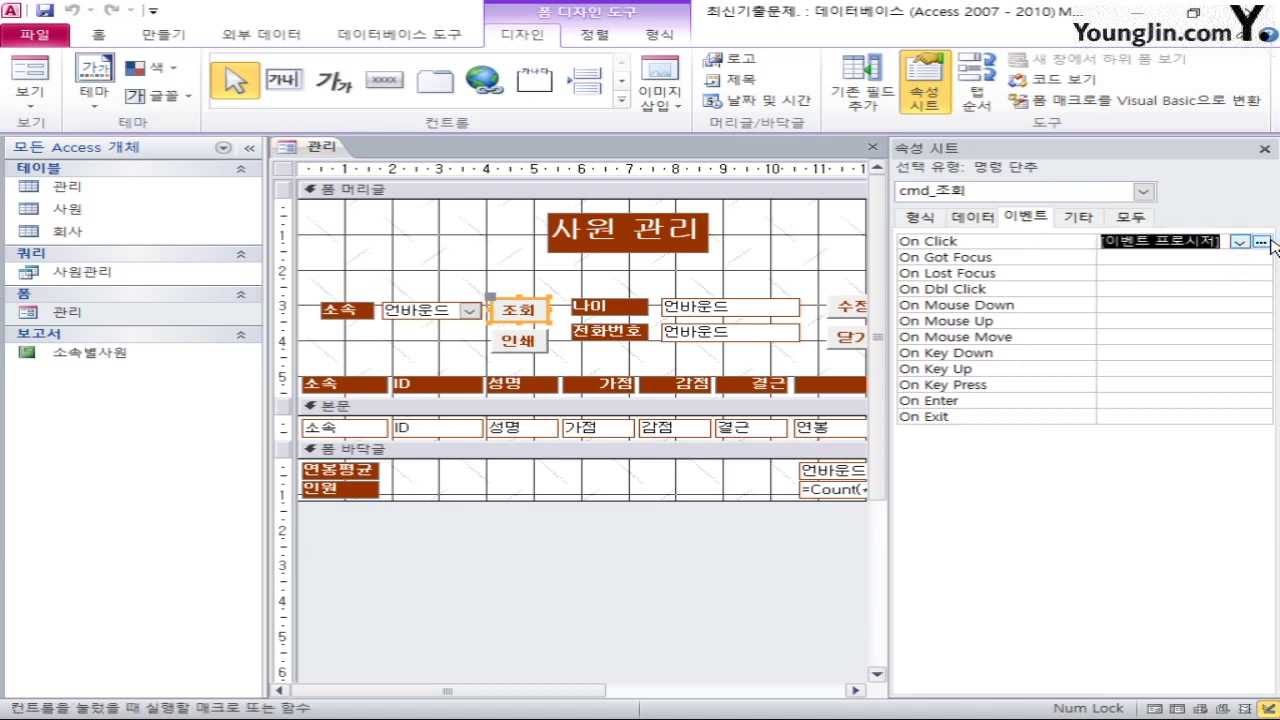
left_click(1262, 242)
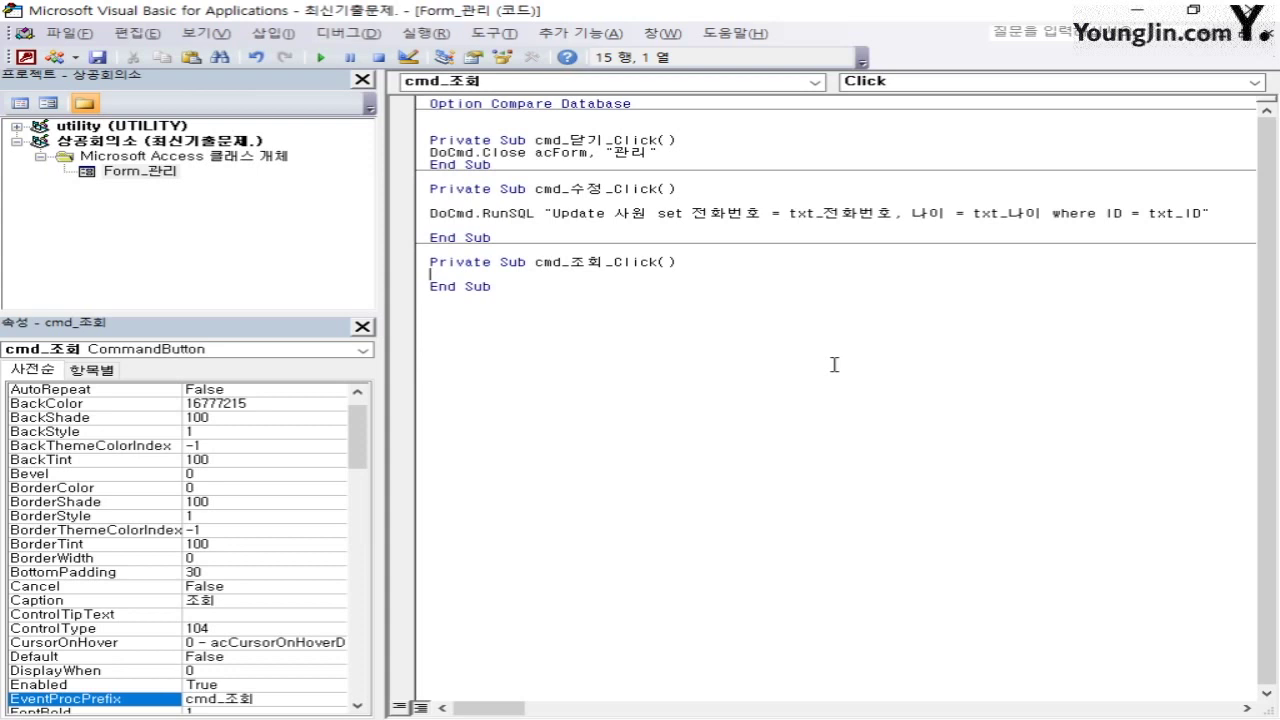
Write DoCmd.ApplyFilter , "소속 = '" & cmd_소속 & "'" in the cmd_조회_Click procedure and close the code editor
type("Docmd.a")
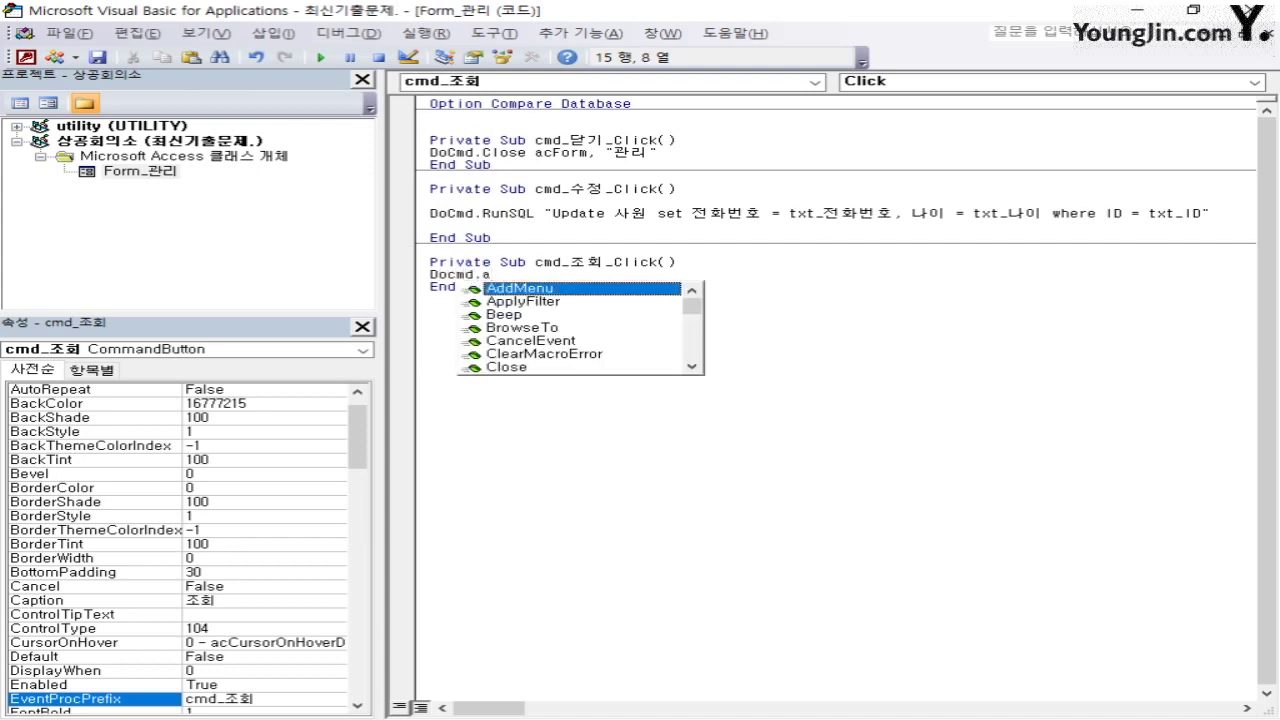
type("ppl")
key("Tab")
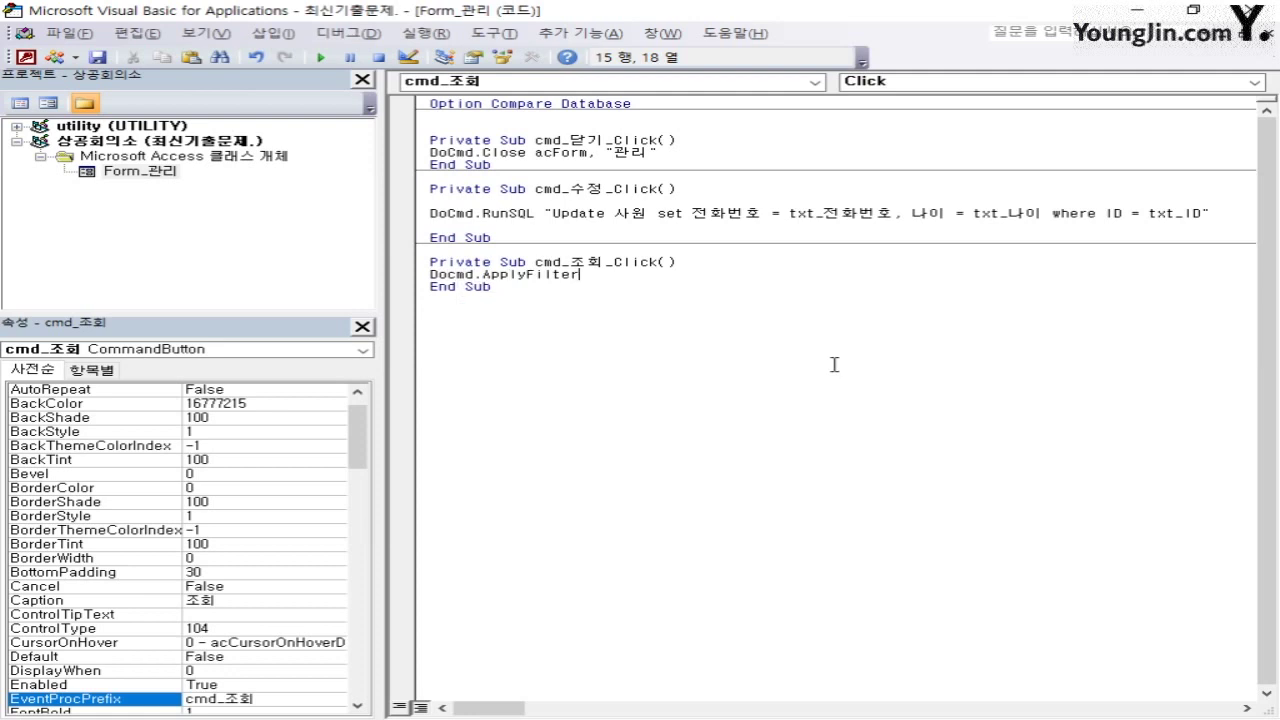
type(",")
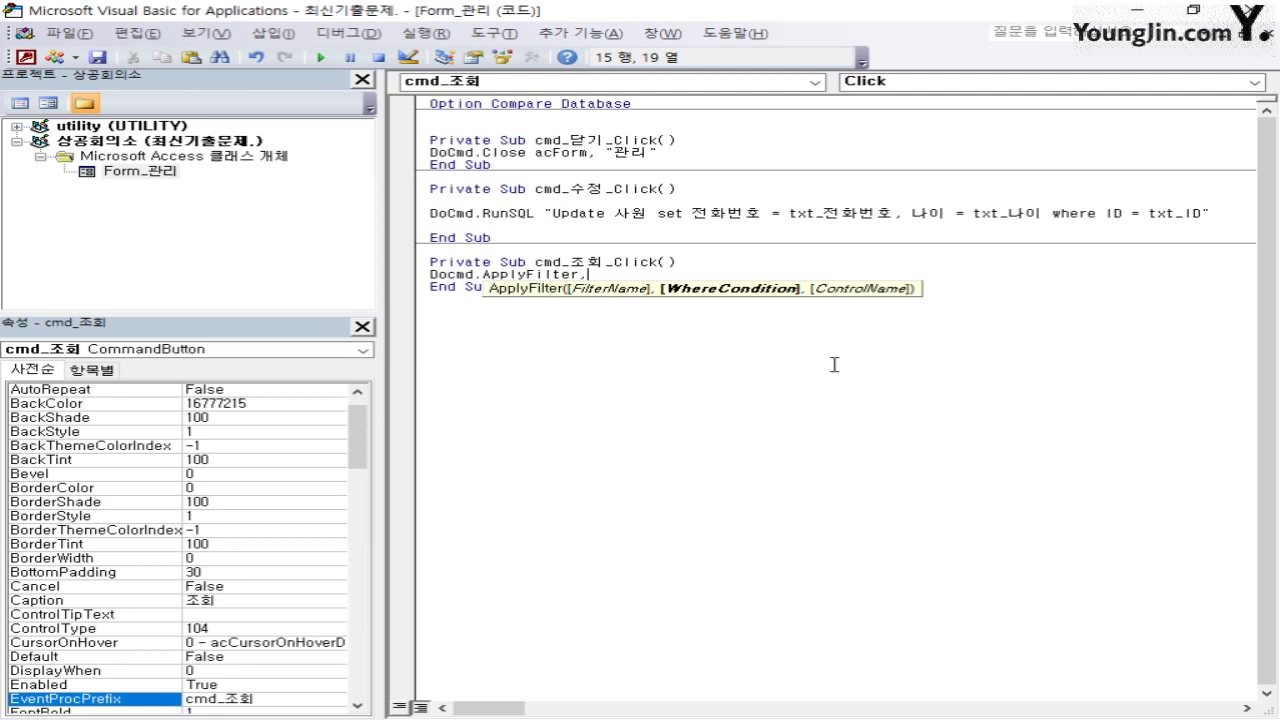
type("\"")
type("속속 = '\"")
type("& cmd_소속")
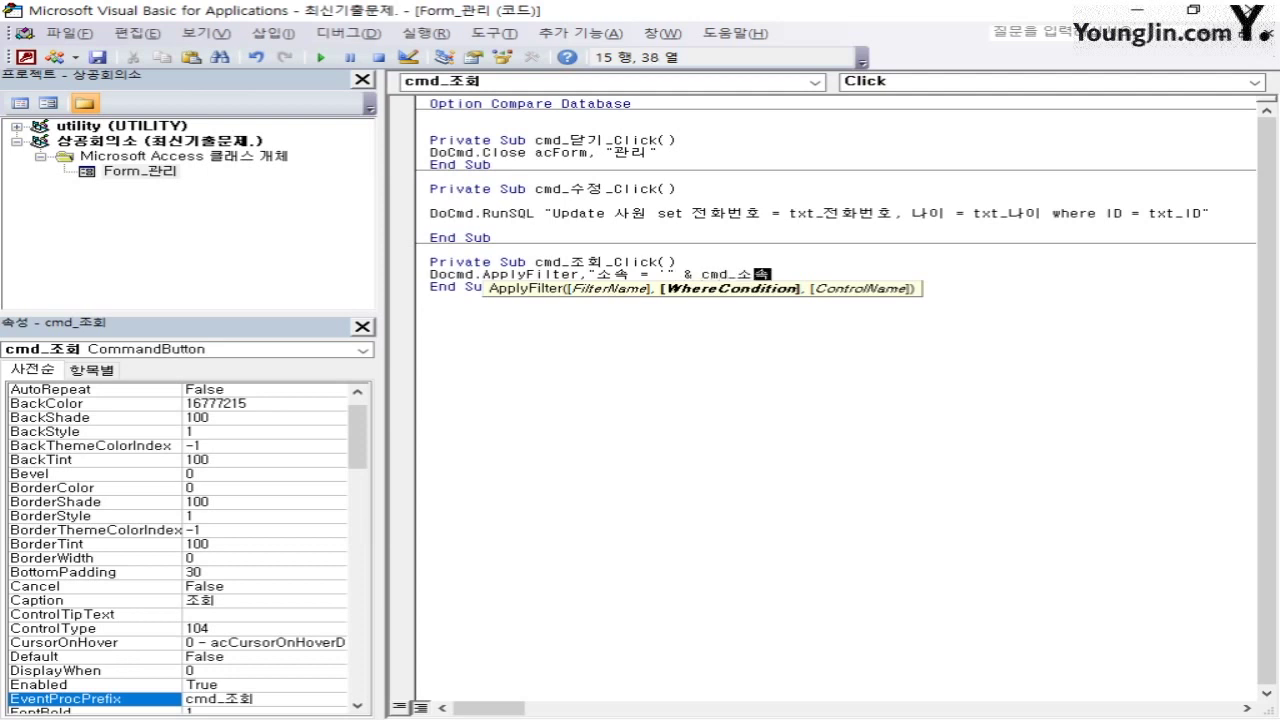
type(" & \"'\"")
left_click(878, 506)
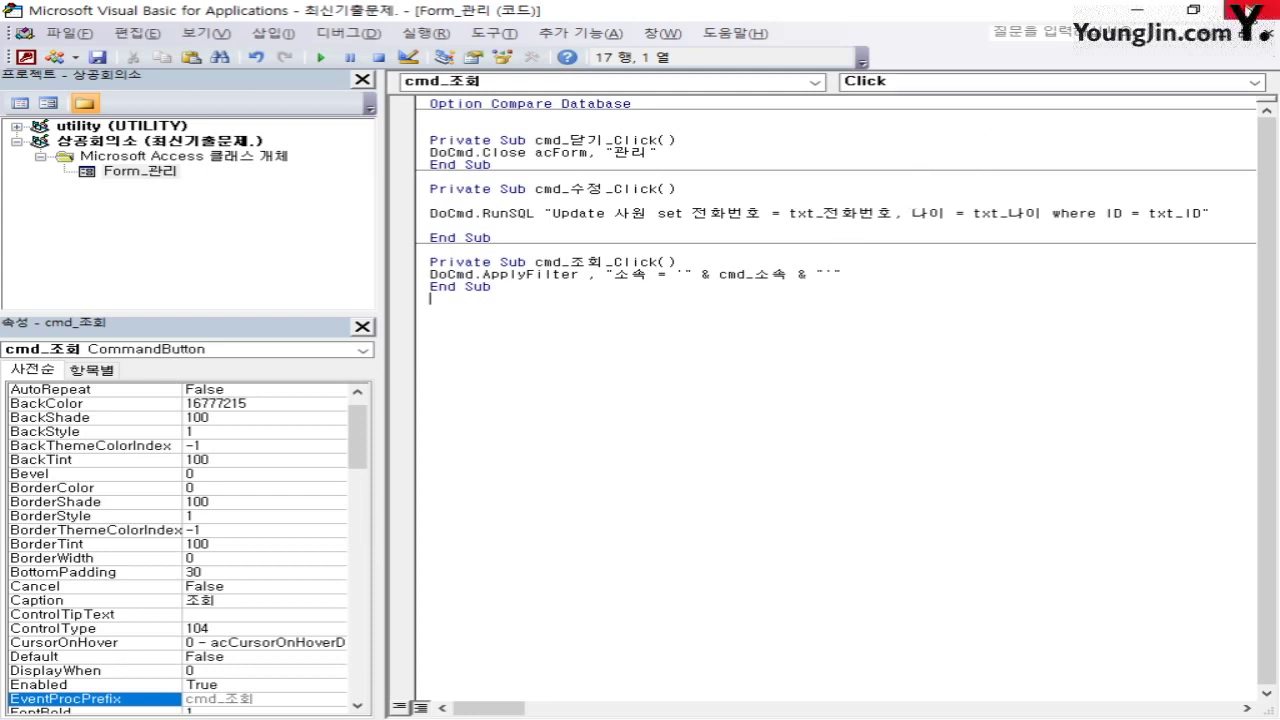
left_click(1252, 10)
Assign an event procedure to the On Click event of the cmd_인쇄 button and open its code
left_click(533, 342)
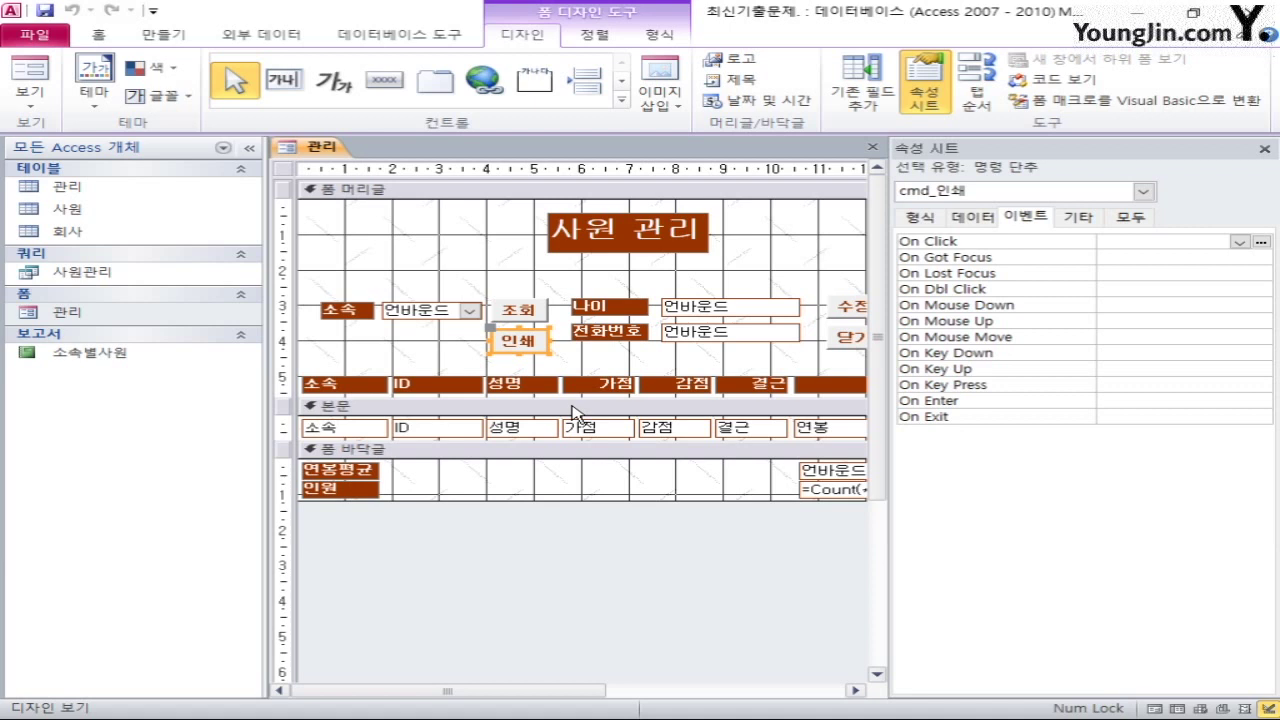
left_click(1239, 242)
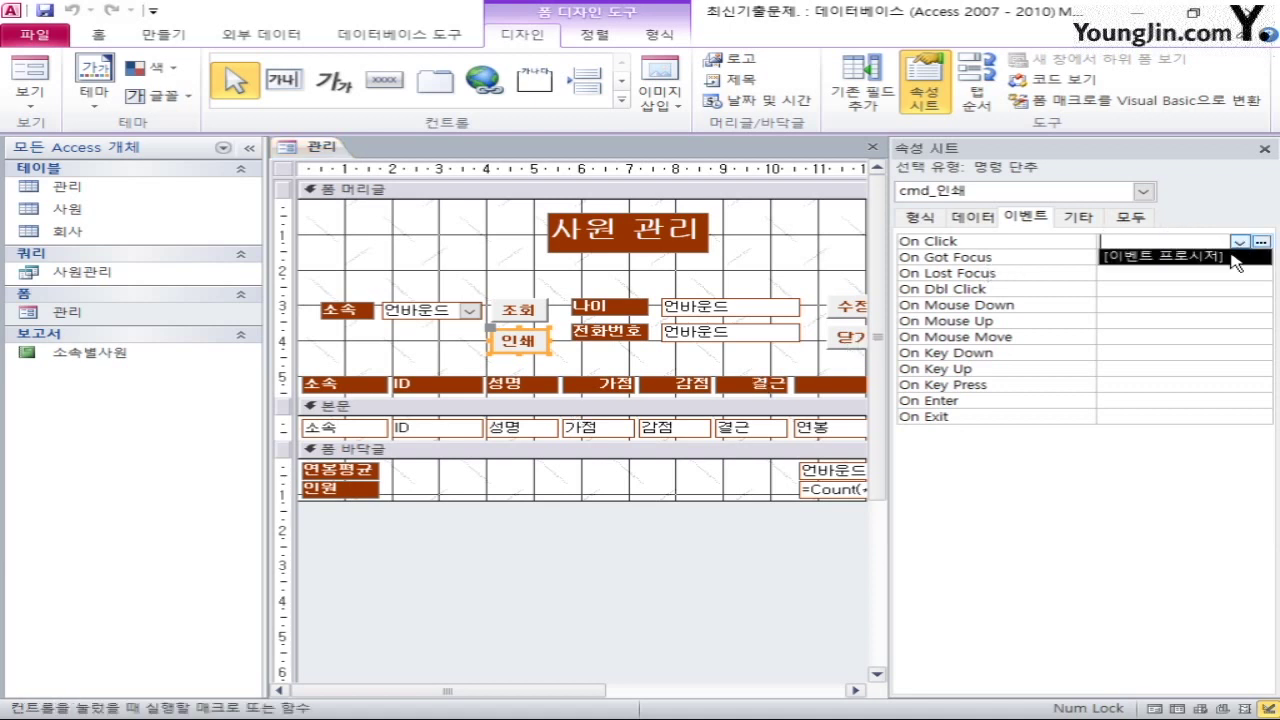
left_click(1237, 260)
left_click(1262, 242)
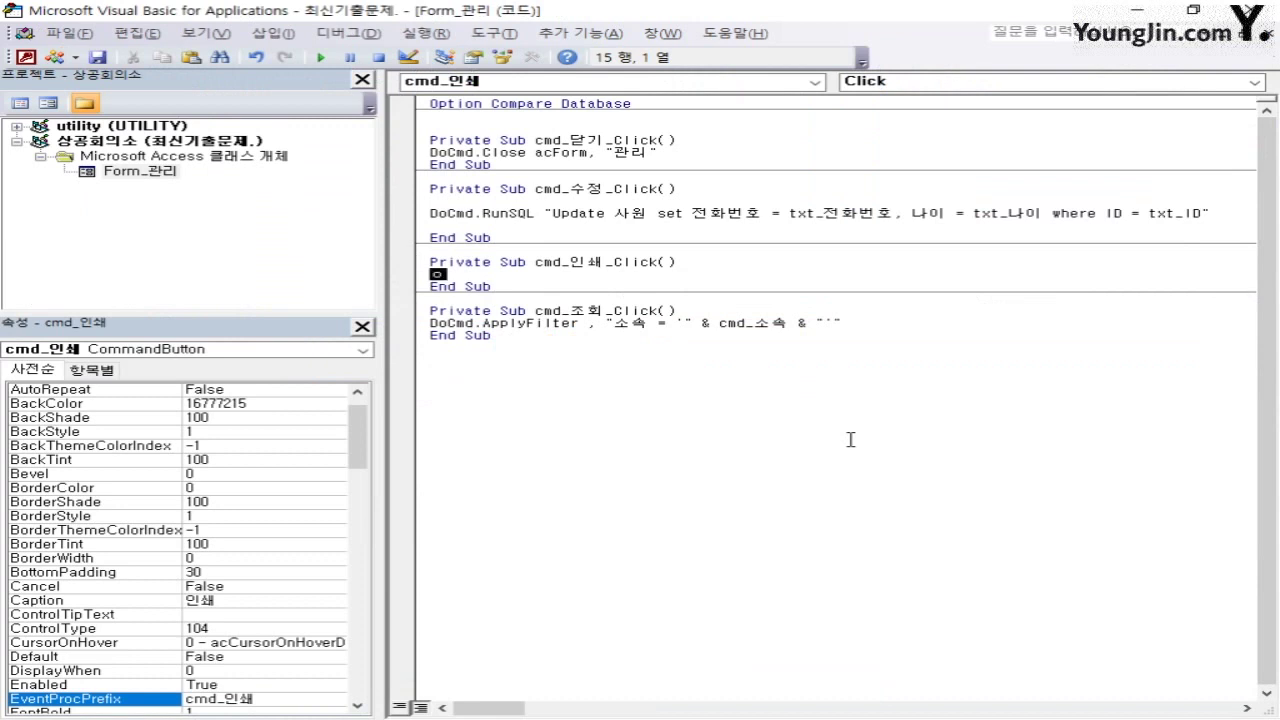
Begin the statement in the cmd_인쇄_Click procedure with docmd.OpenReport
type("docmd.op")
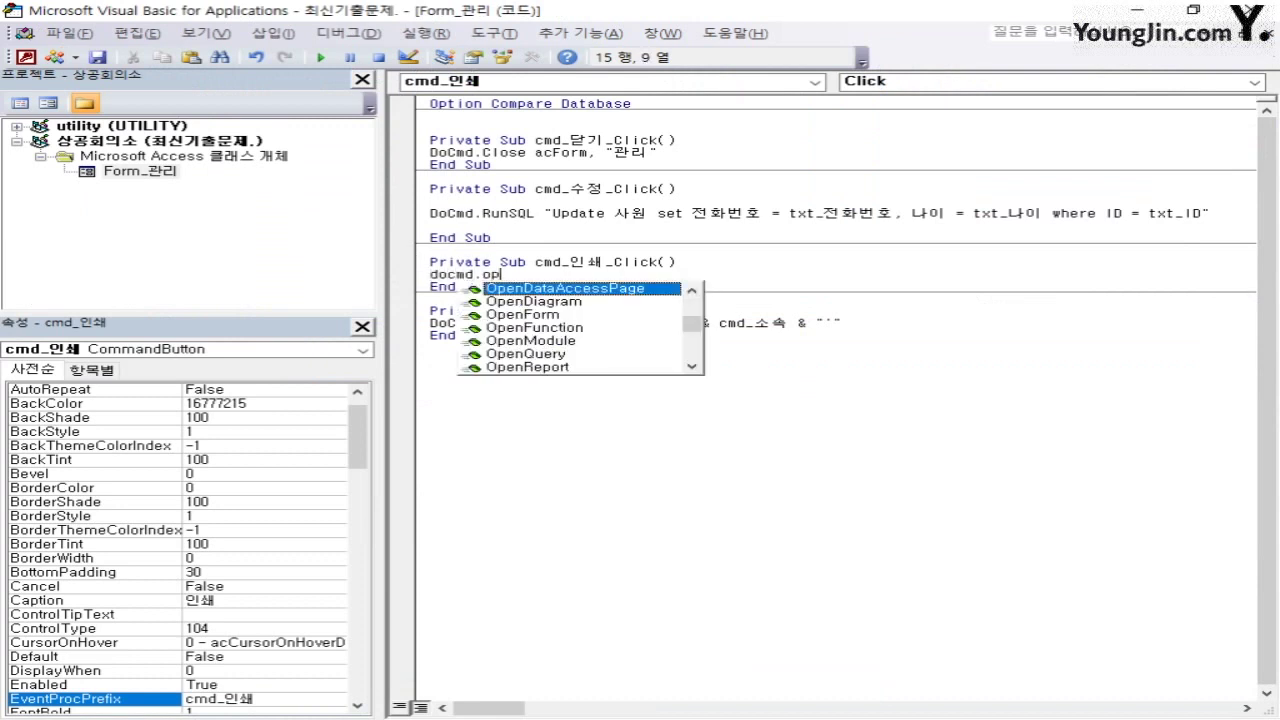
type("en")
key("Down")
key("Down")
key("Down")
key("Down")
key("Down")
key("Down")
key("Tab")
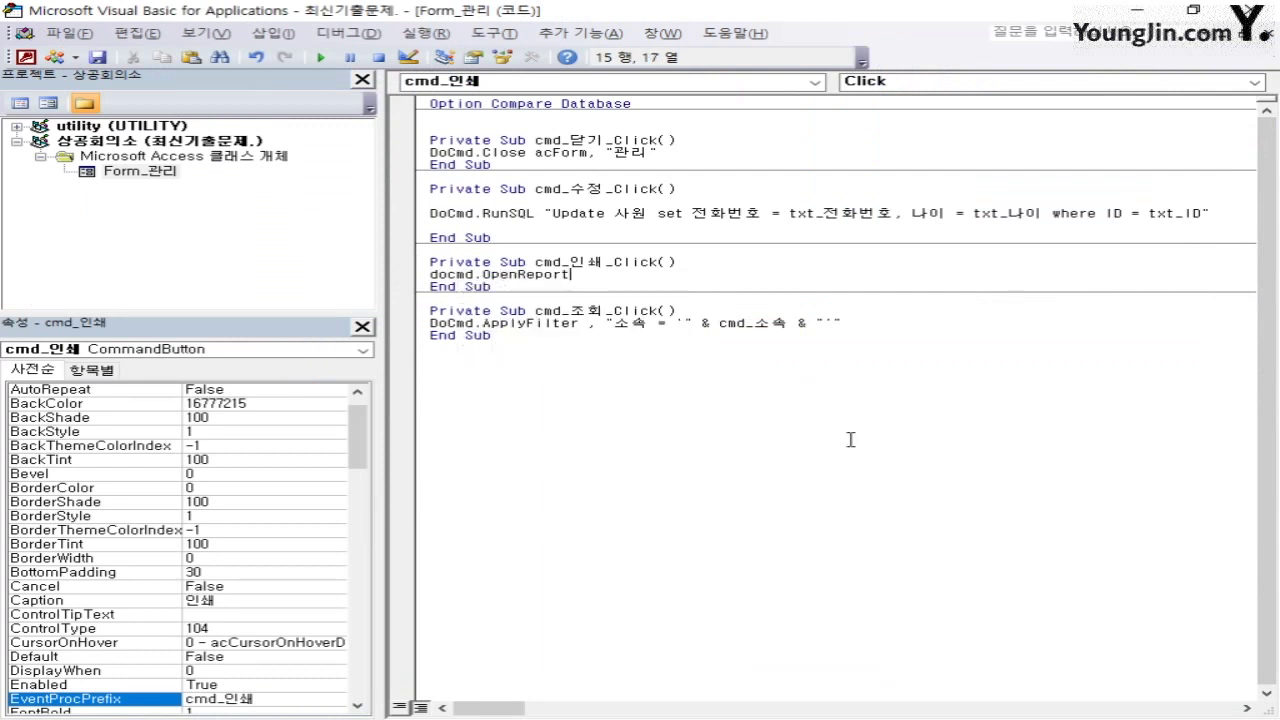
type(",")
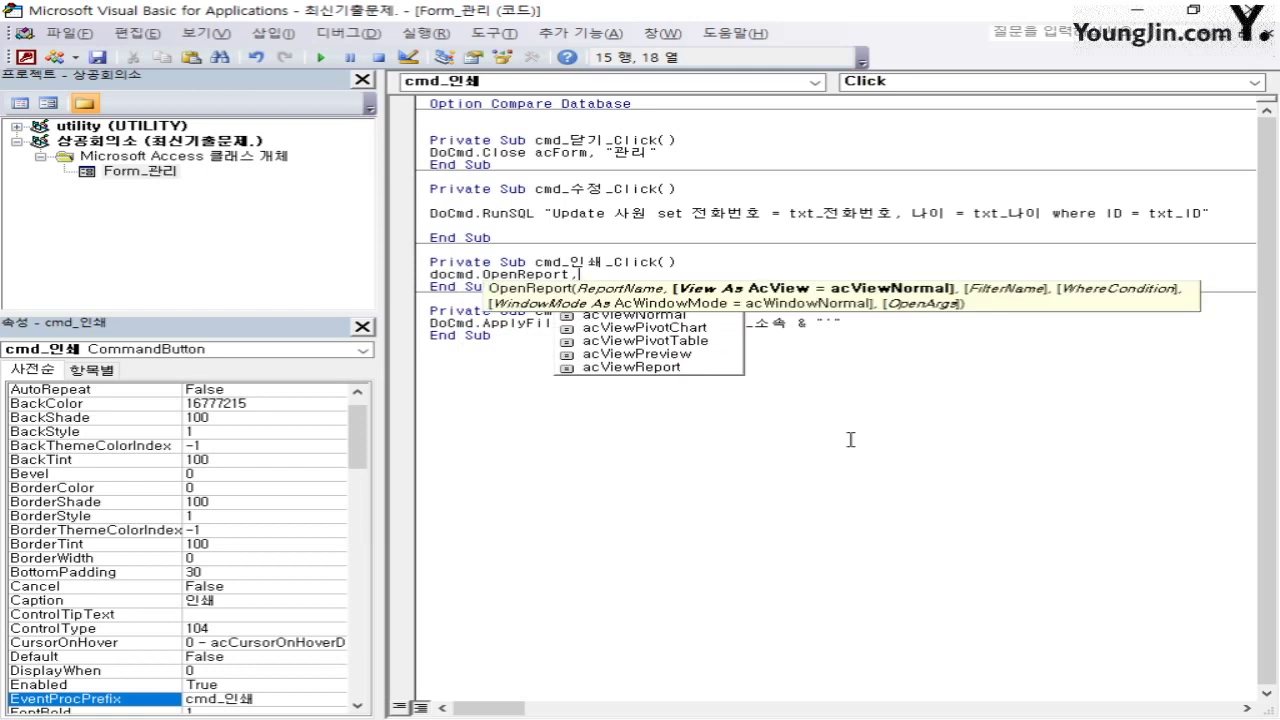
type("\"소속별 사우")
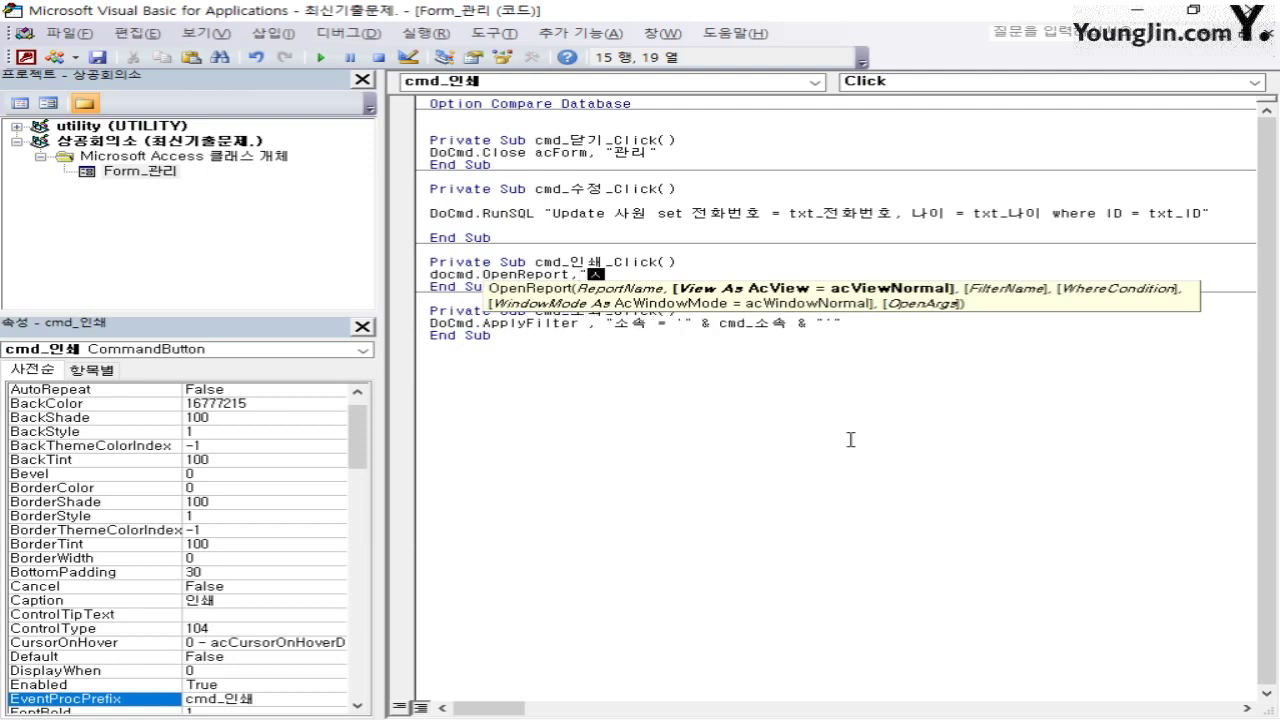
type("원\"")
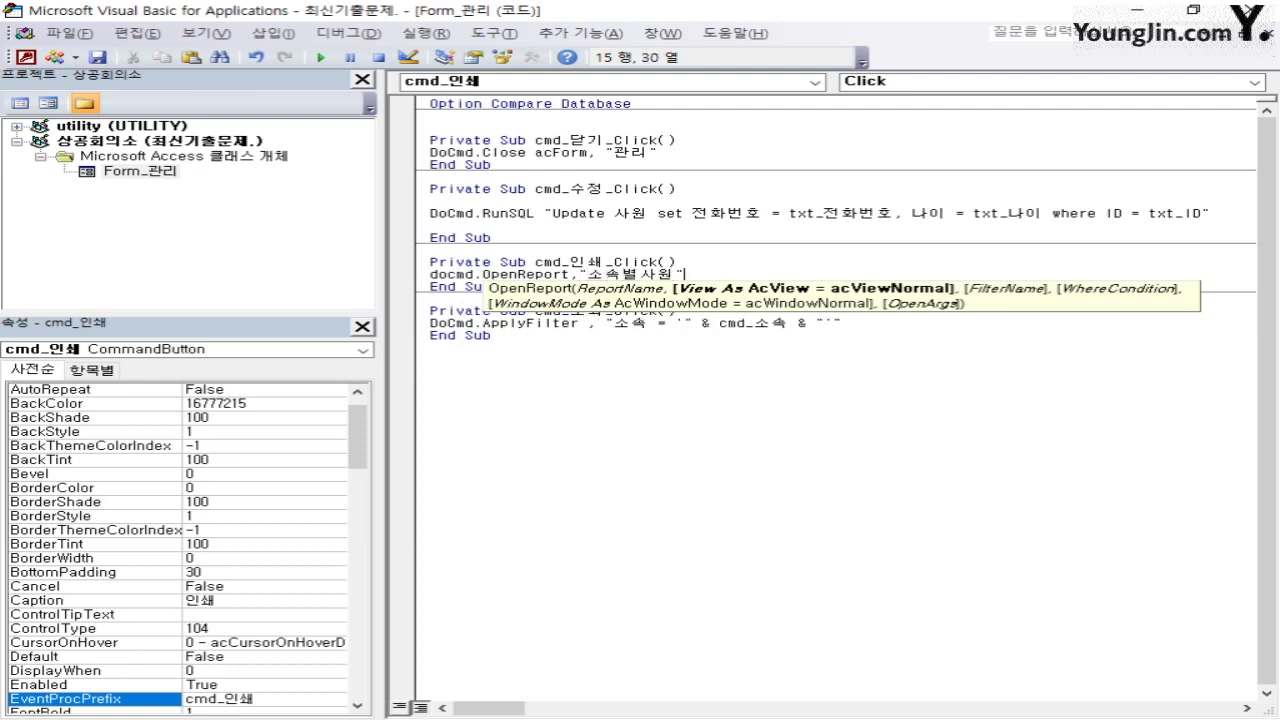
type(",")
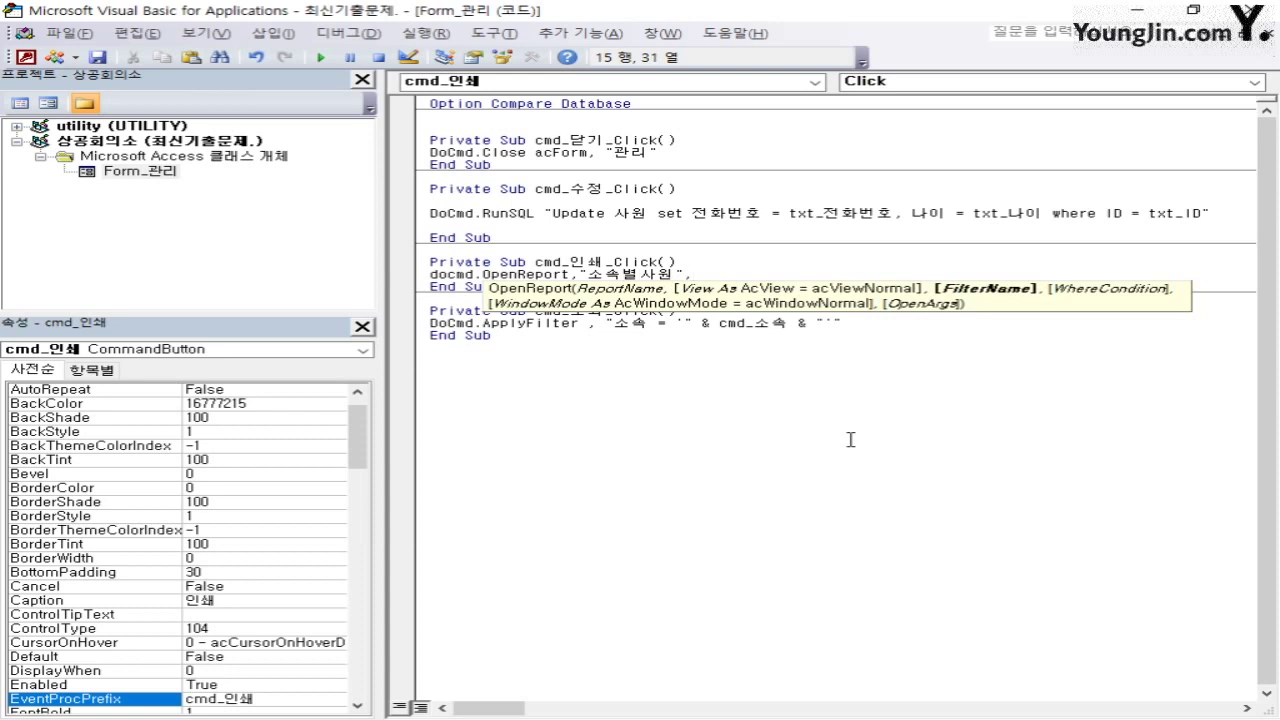
key("BackSpace")
key("BackSpace")
key("BackSpace")
key("BackSpace")
key("BackSpace")
key("BackSpace")
key("BackSpace")
key("BackSpace")
key("BackSpace")
key("BackSpace")
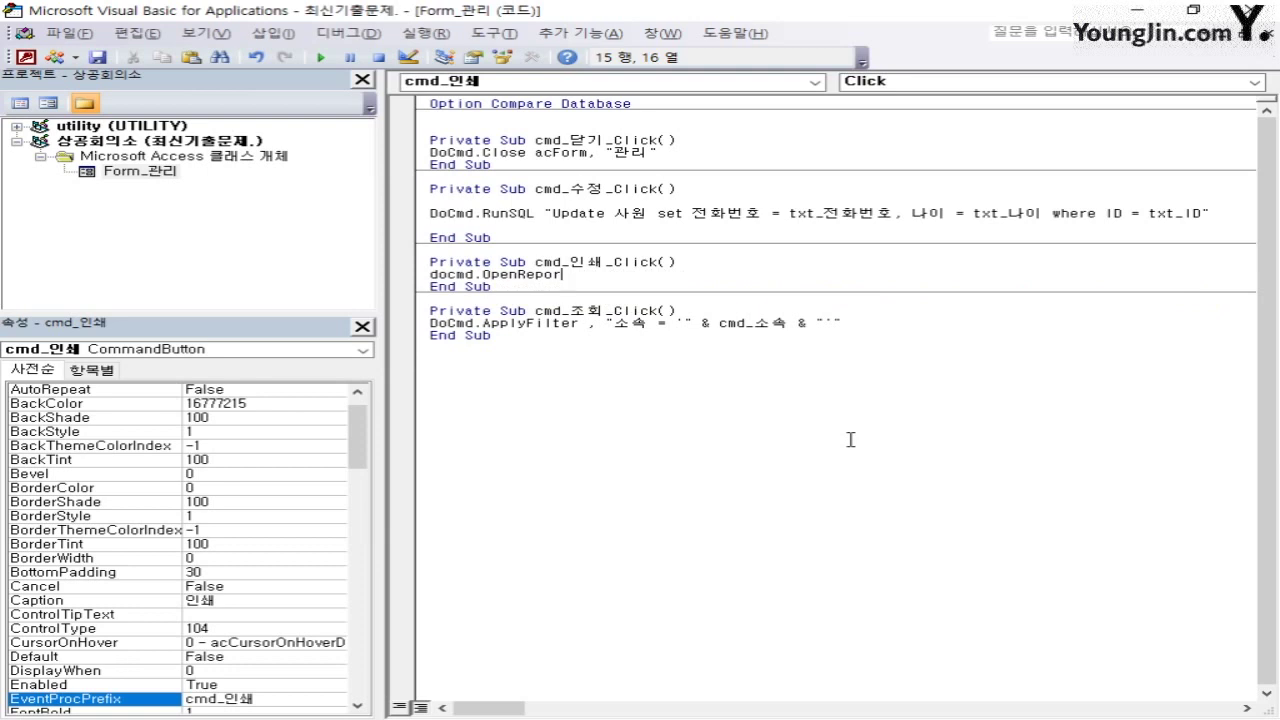
type("t,")
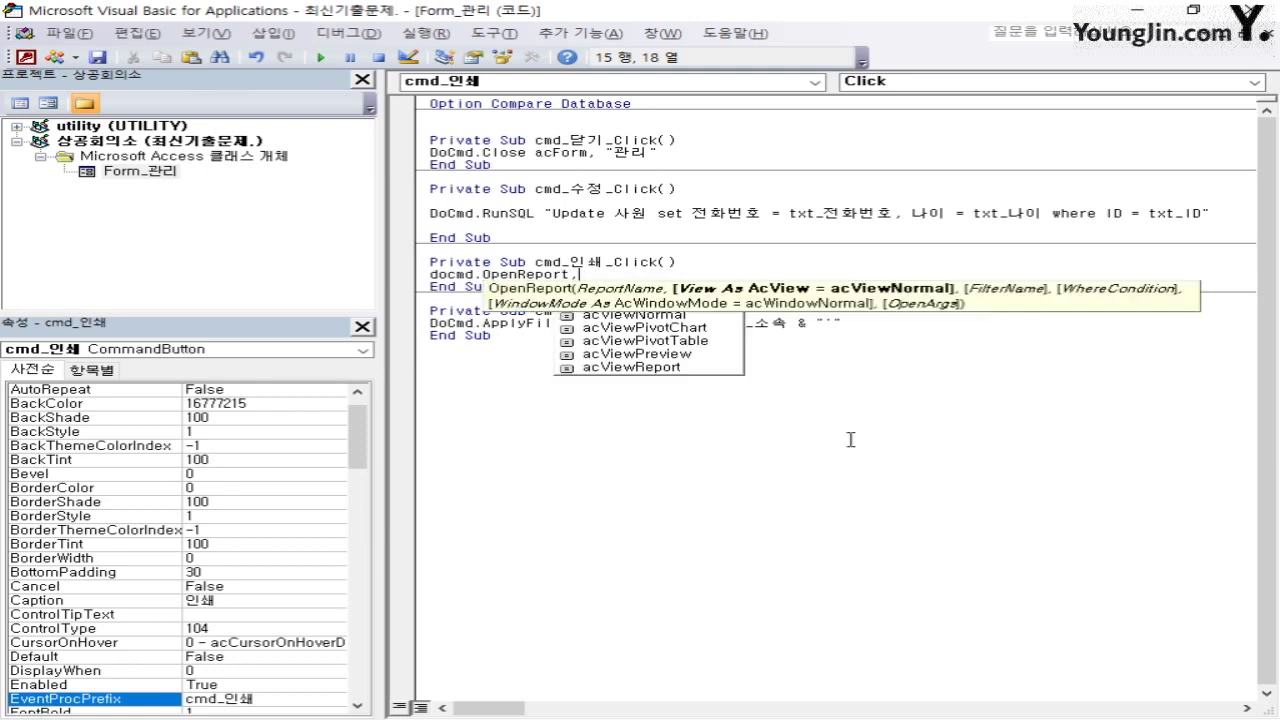
type("\"")
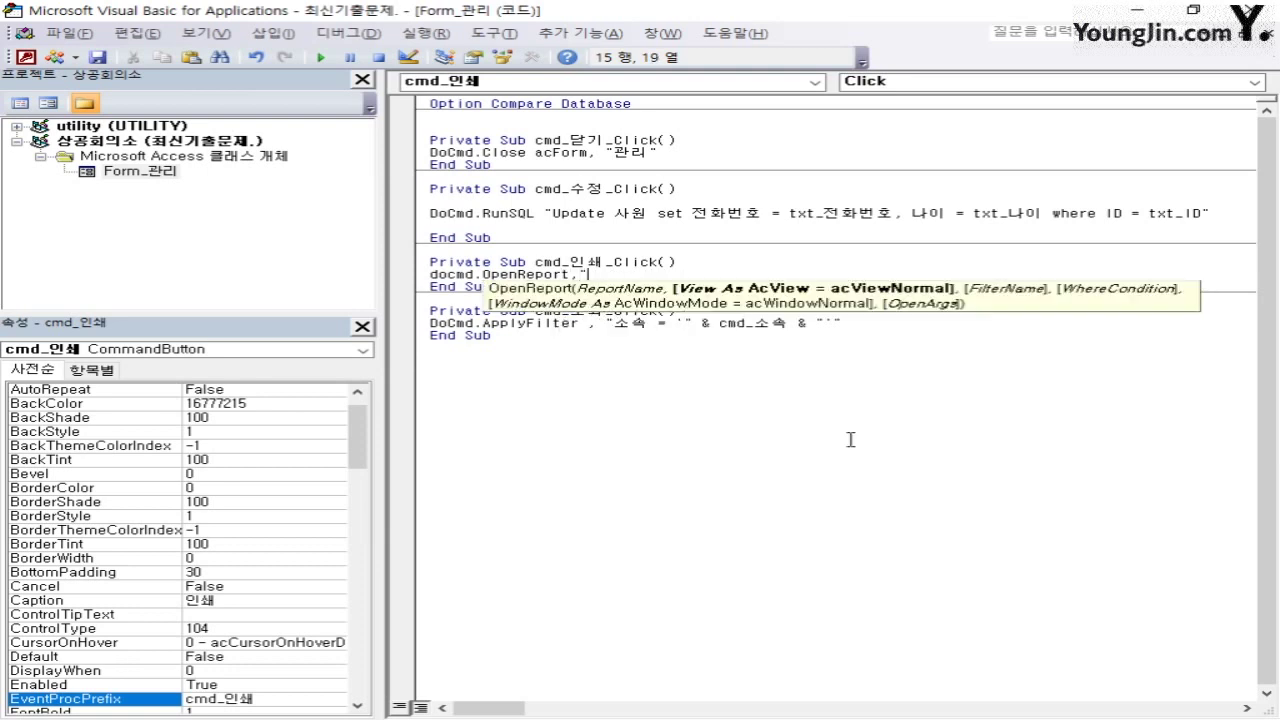
type("소속별사원")
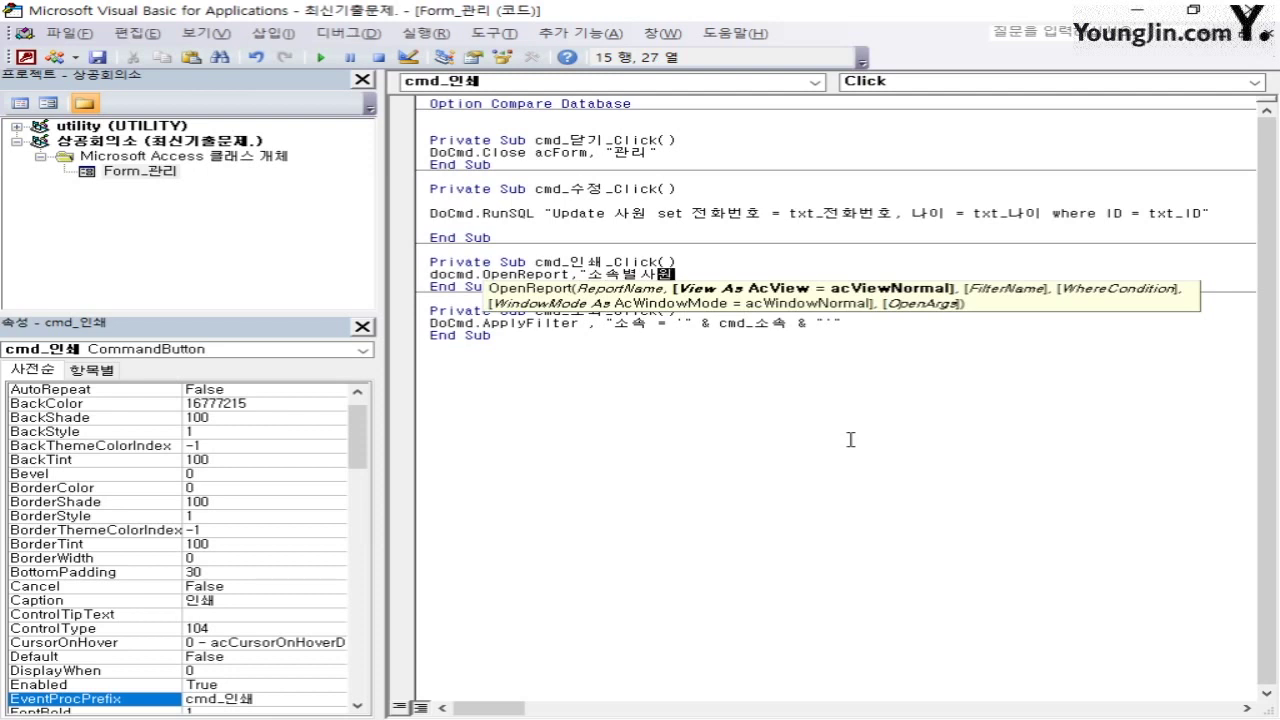
key("BackSpace")
key("BackSpace")
key("BackSpace")
key("BackSpace")
key("BackSpace")
key("BackSpace")
key("BackSpace")
key("BackSpace")
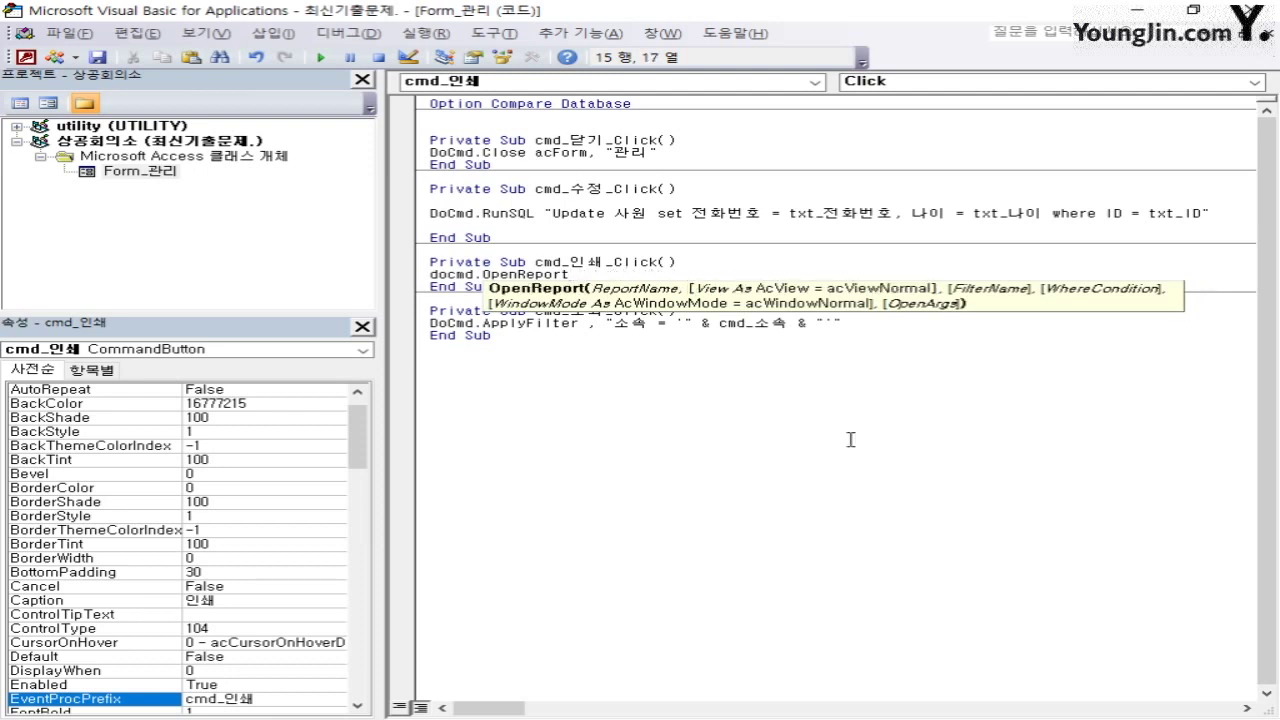
Continue the OpenReport statement in cmd_인쇄_Click with the report name "소속별사원" and the acViewPreview view argument
type("\"")
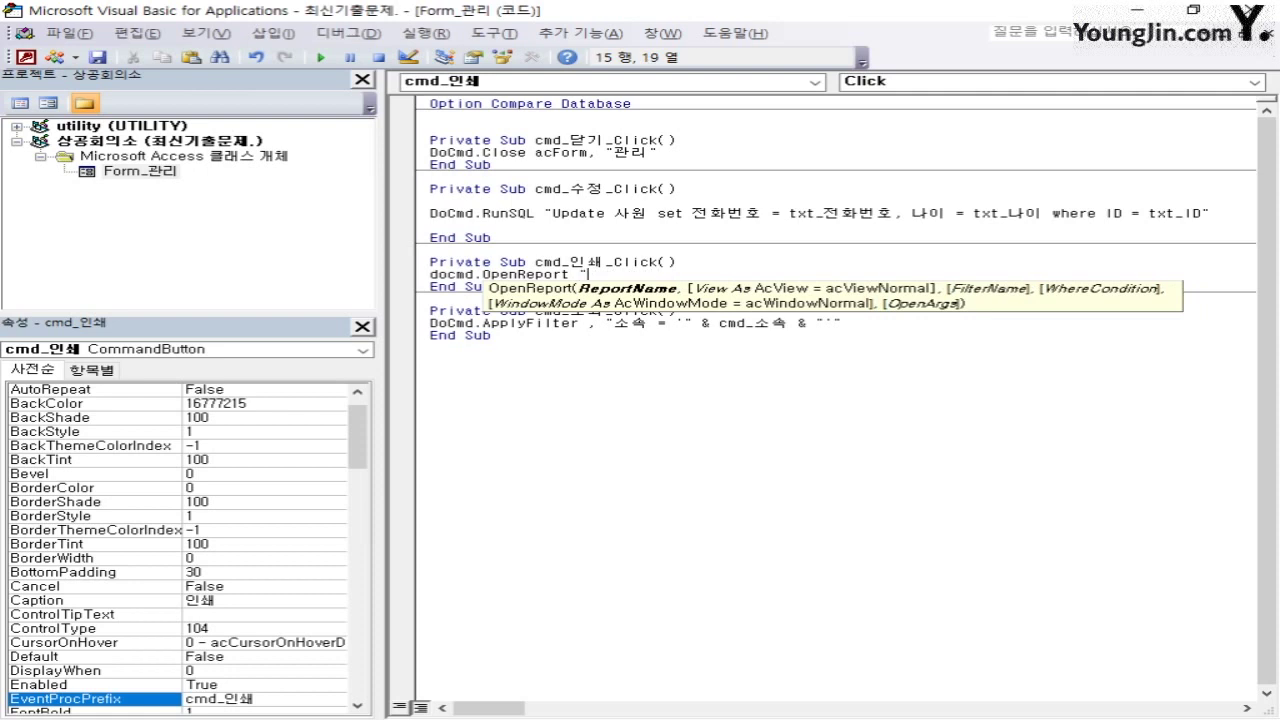
type("소속별사원\",")
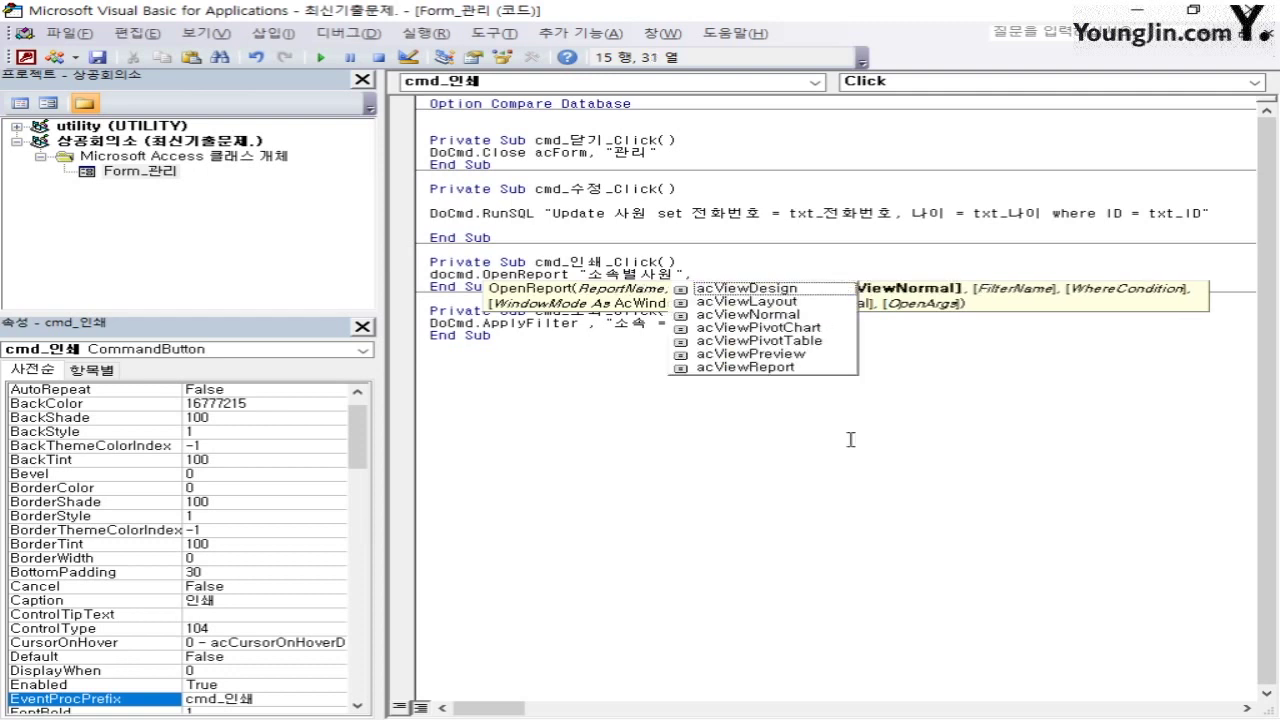
key("Down")
key("Down")
key("Down")
key("Down")
key("Down")
key("Down")
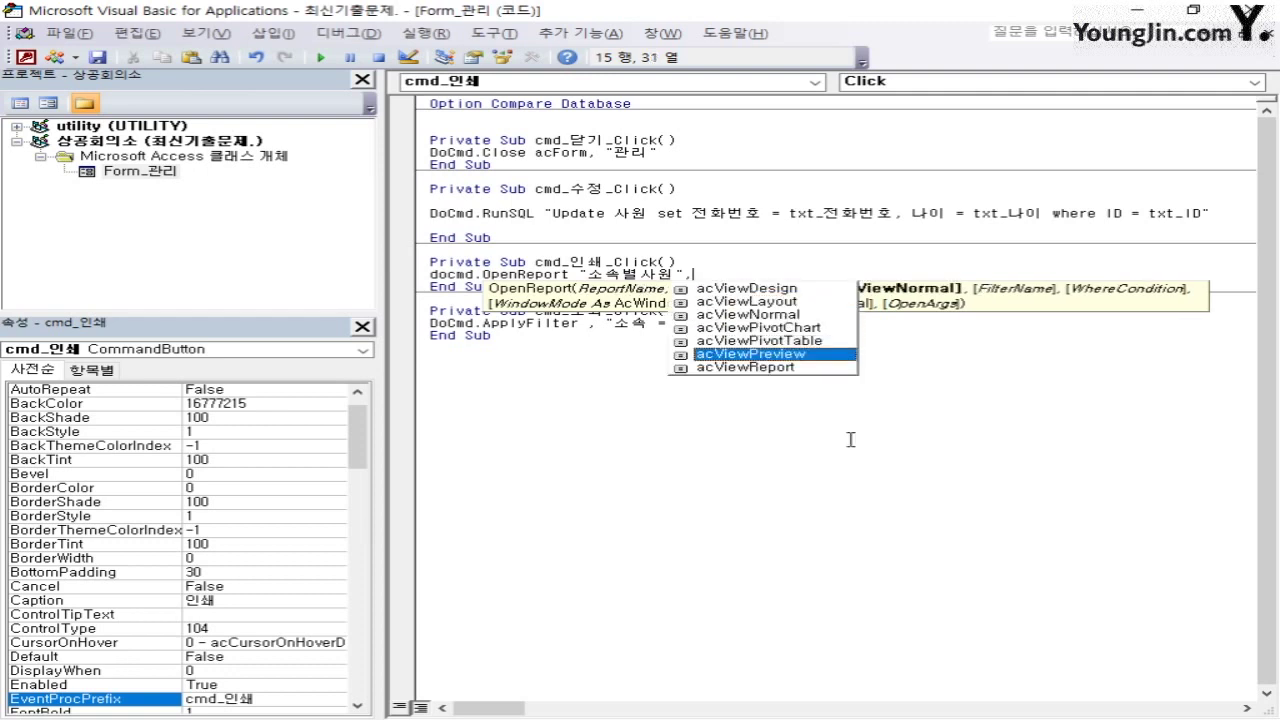
key("Tab")
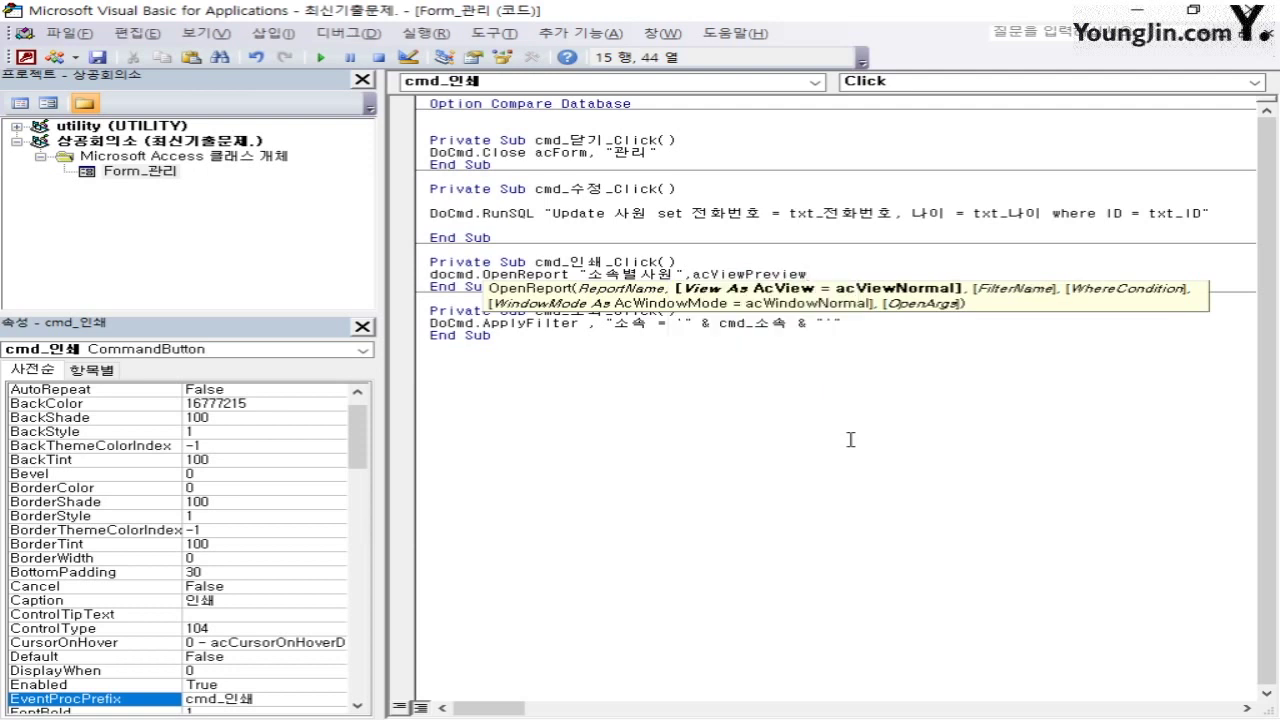
type(",")
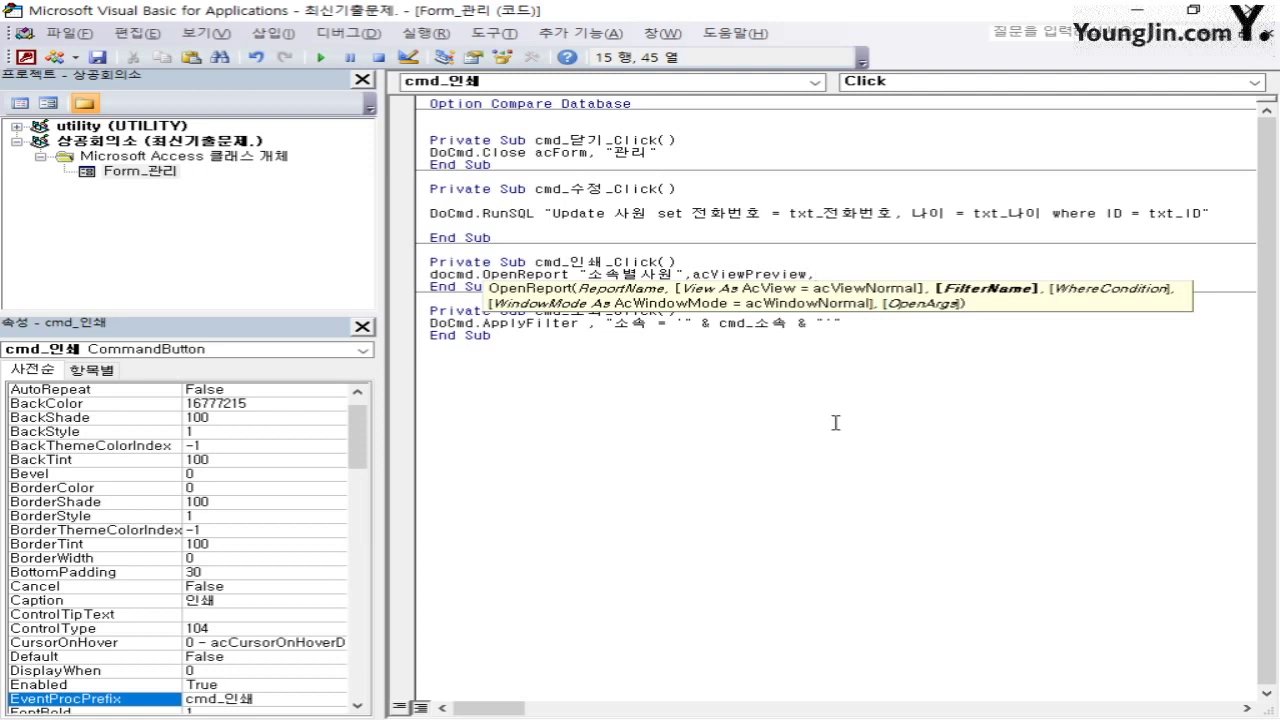
Copy the condition "소속 = '" & cmd_소속 & "'" from cmd_조회_Click to the end of the OpenReport statement, after acViewPreview
left_click(606, 324)
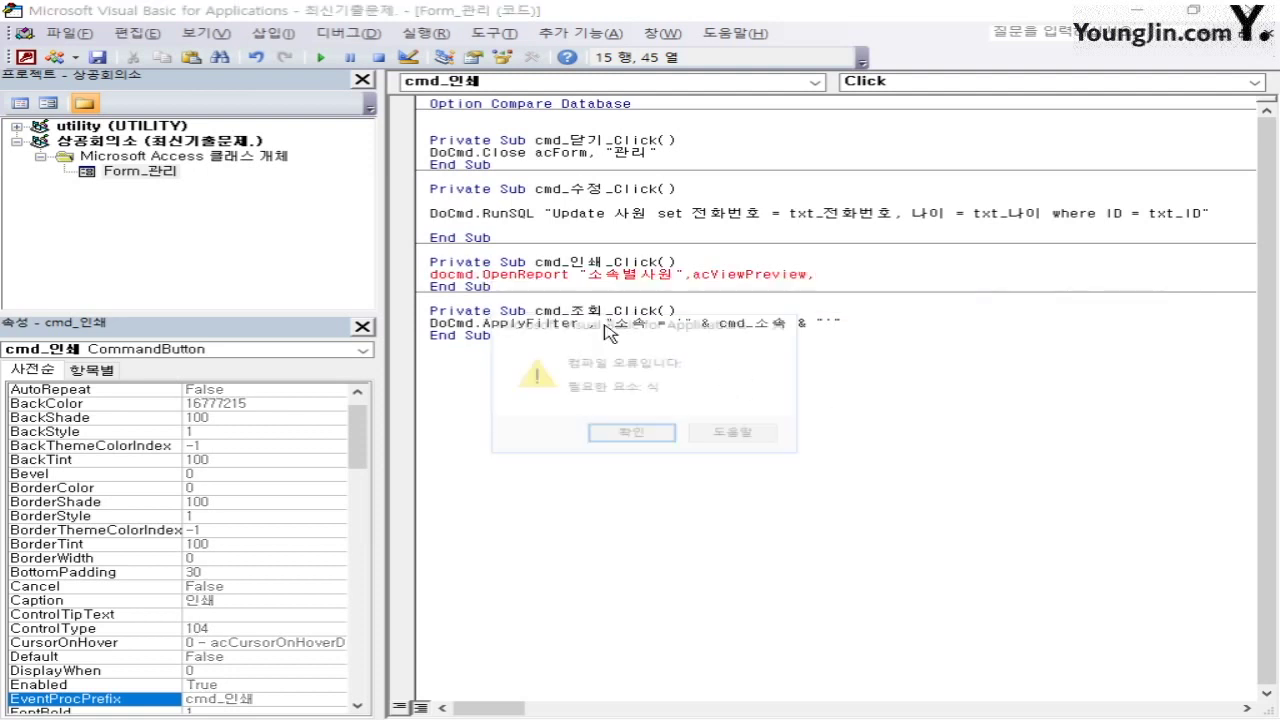
left_click(650, 437)
left_click_drag(605, 323, 846, 319)
key("ctrl+c")
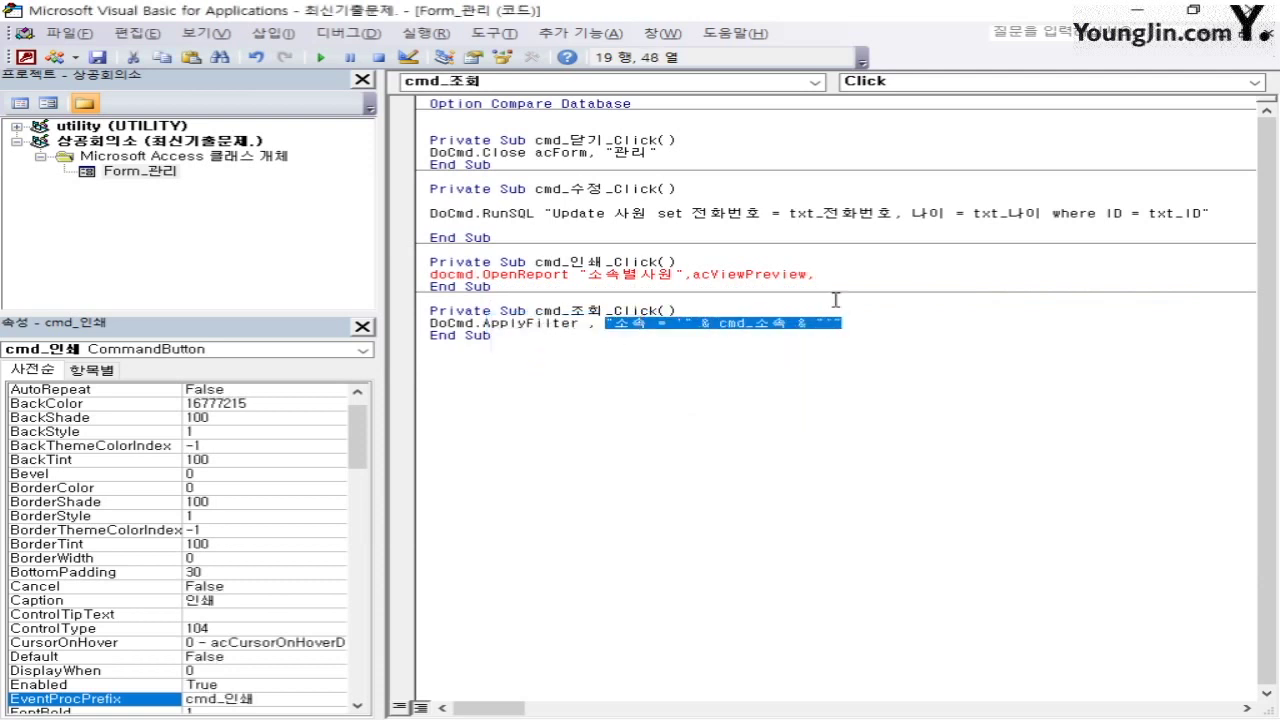
left_click(837, 277)
key("ctrl+v")
left_click(878, 333)
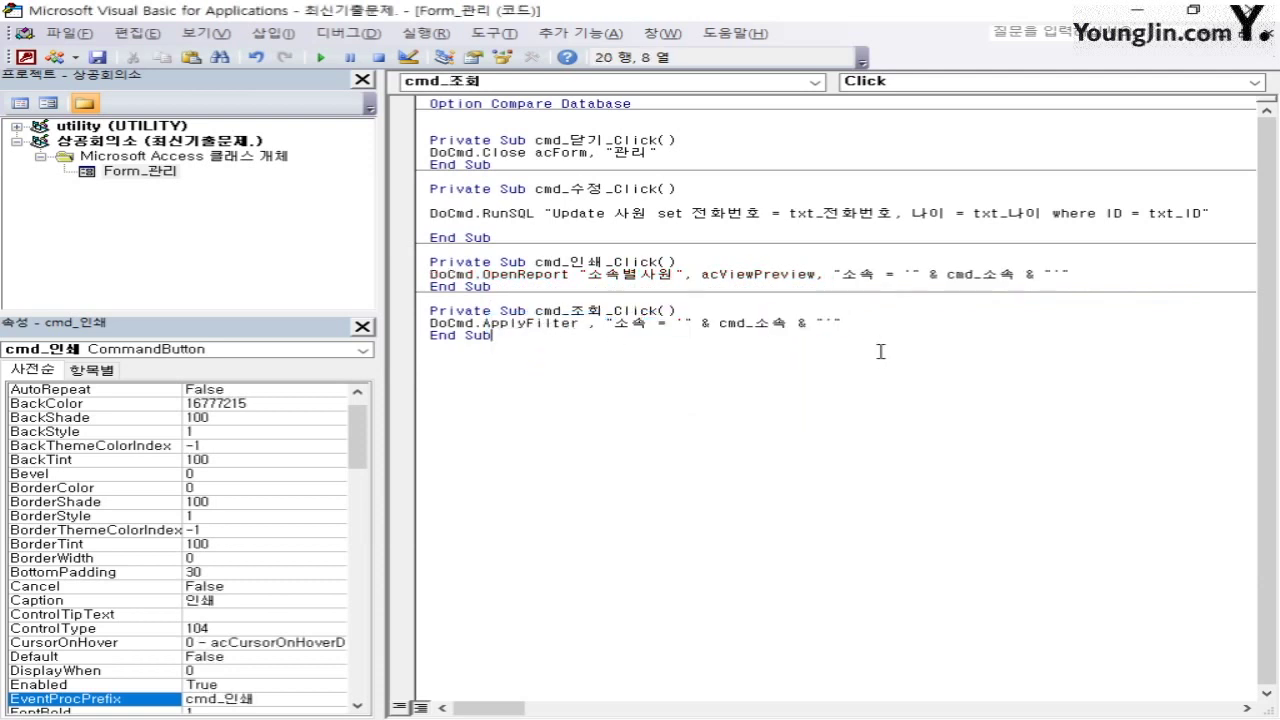
Close the code editor and the 관리 form, saving the form's design changes
left_click(1229, 18)
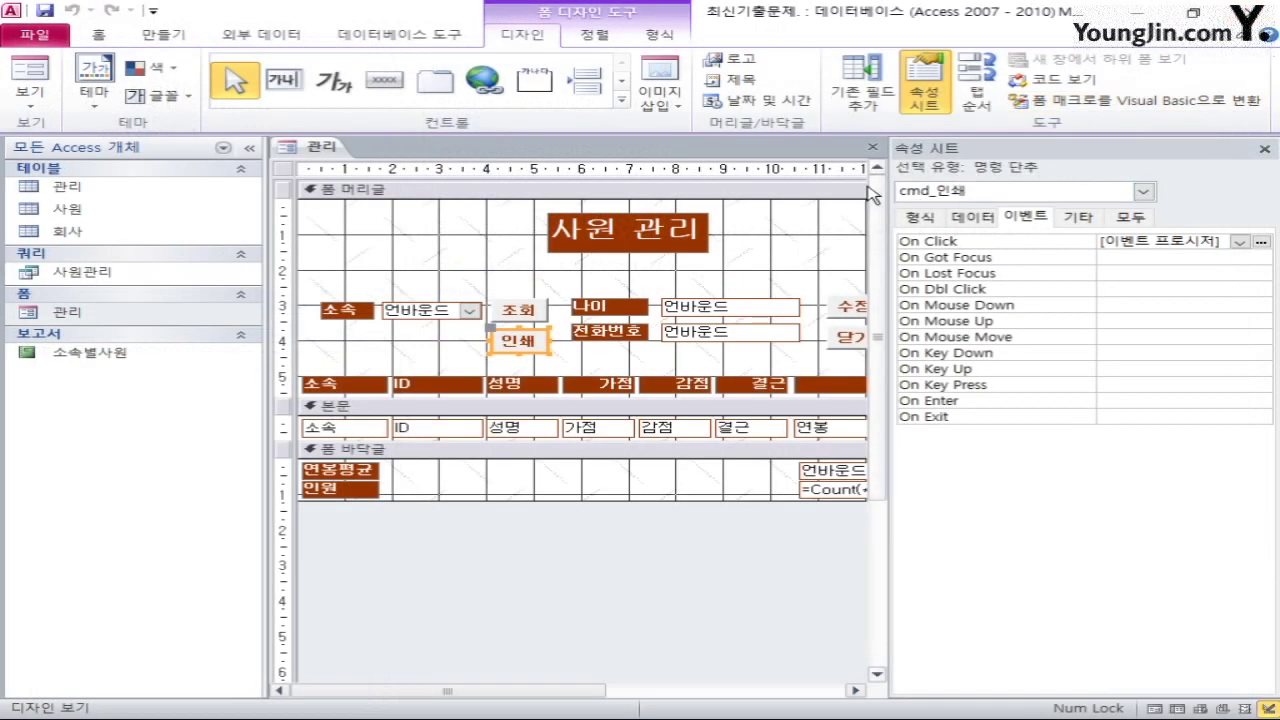
left_click(873, 146)
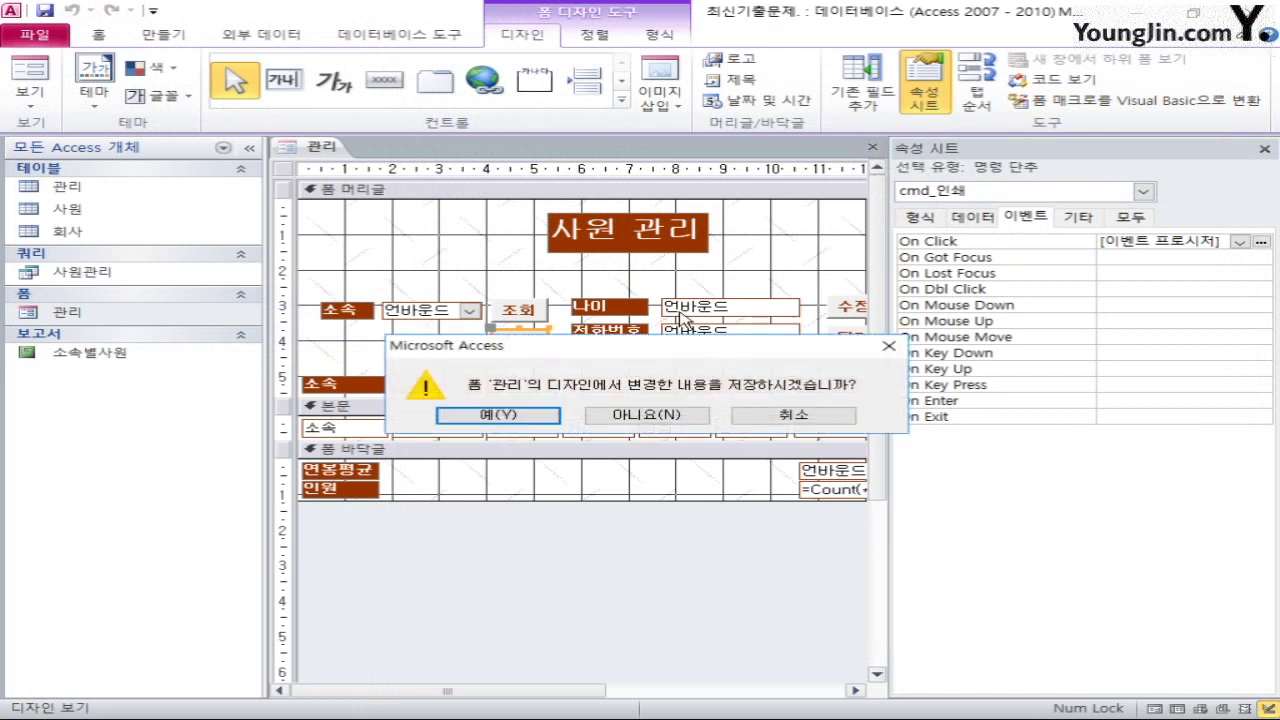
left_click(510, 418)
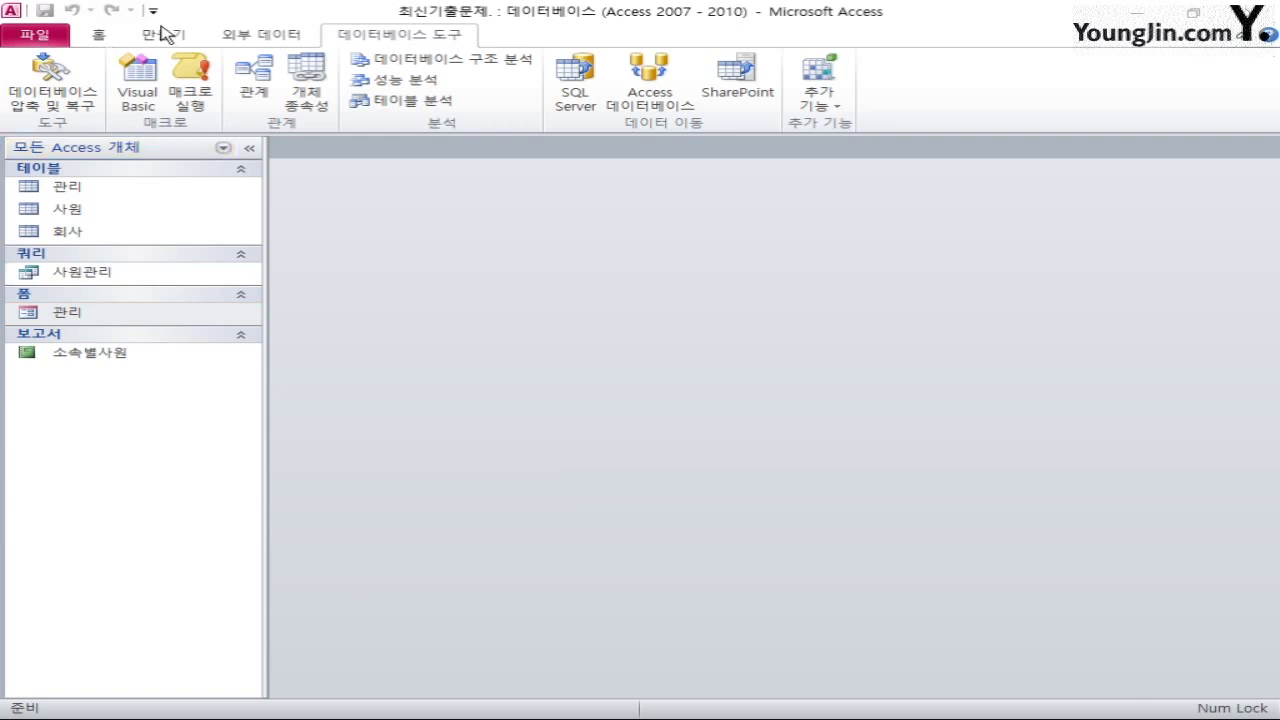
Create a new query in design view with the 관리 and 사원 tables
left_click(166, 36)
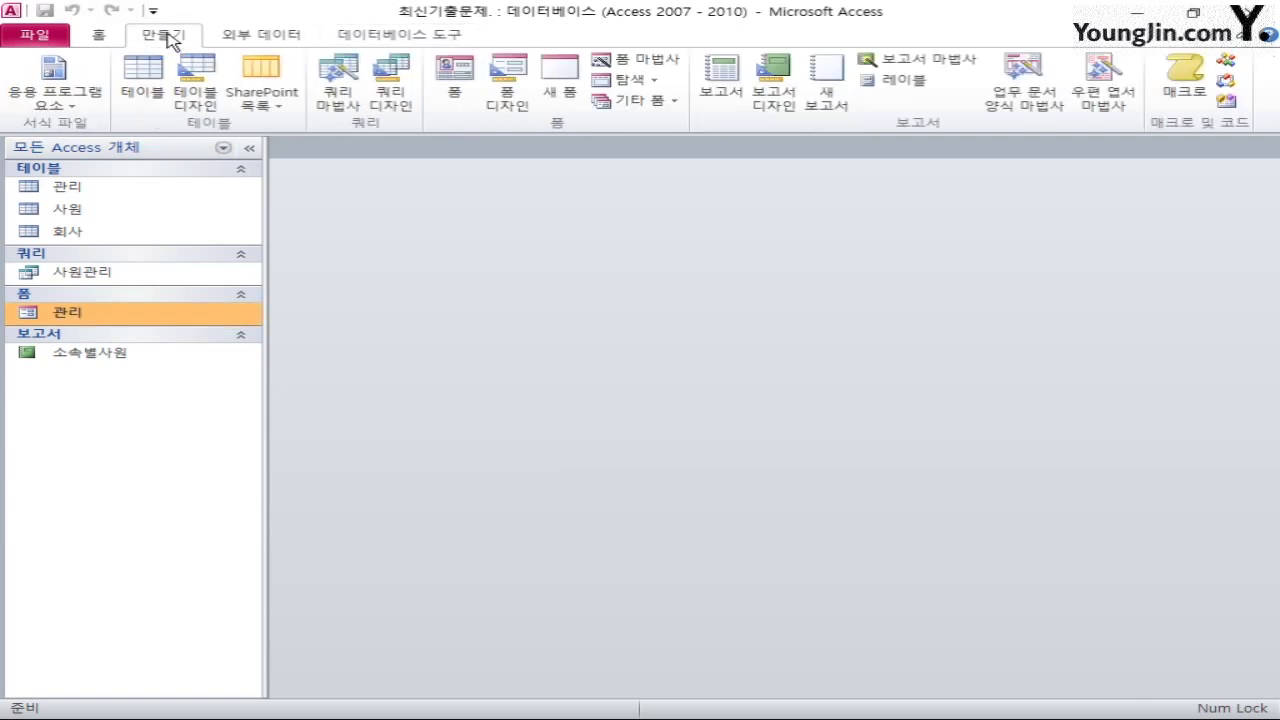
left_click(390, 82)
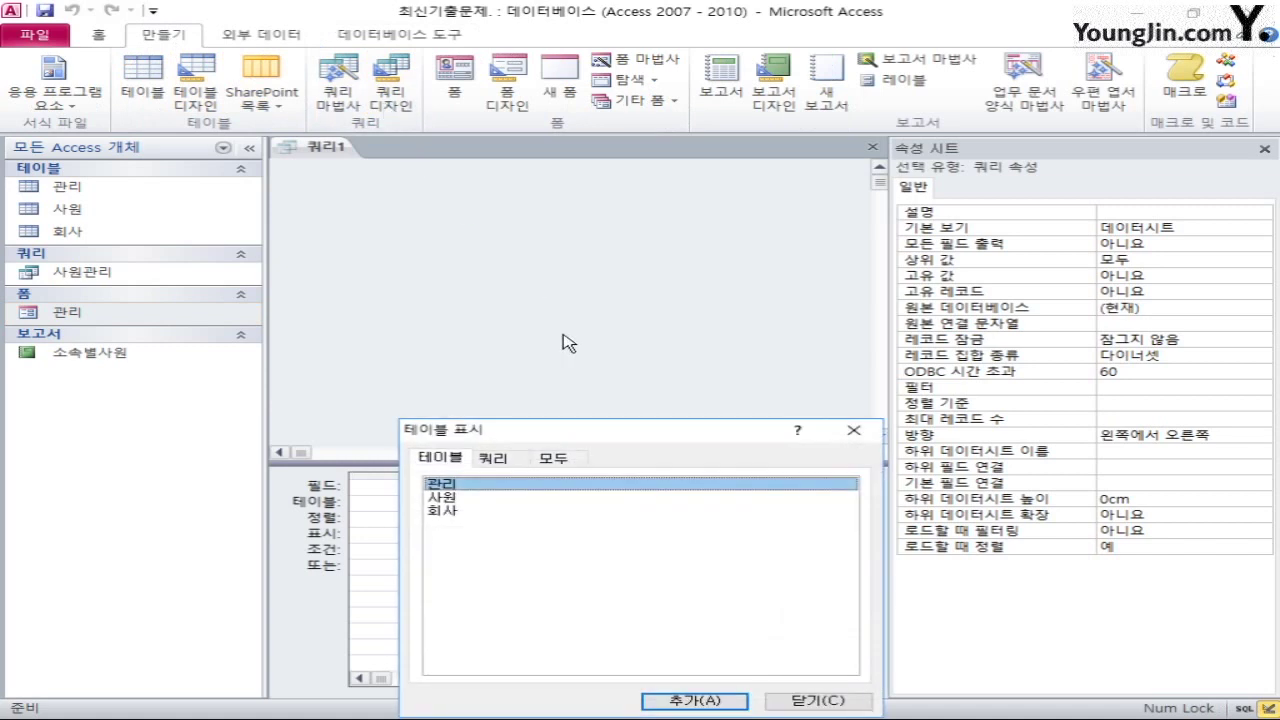
double_click(470, 485)
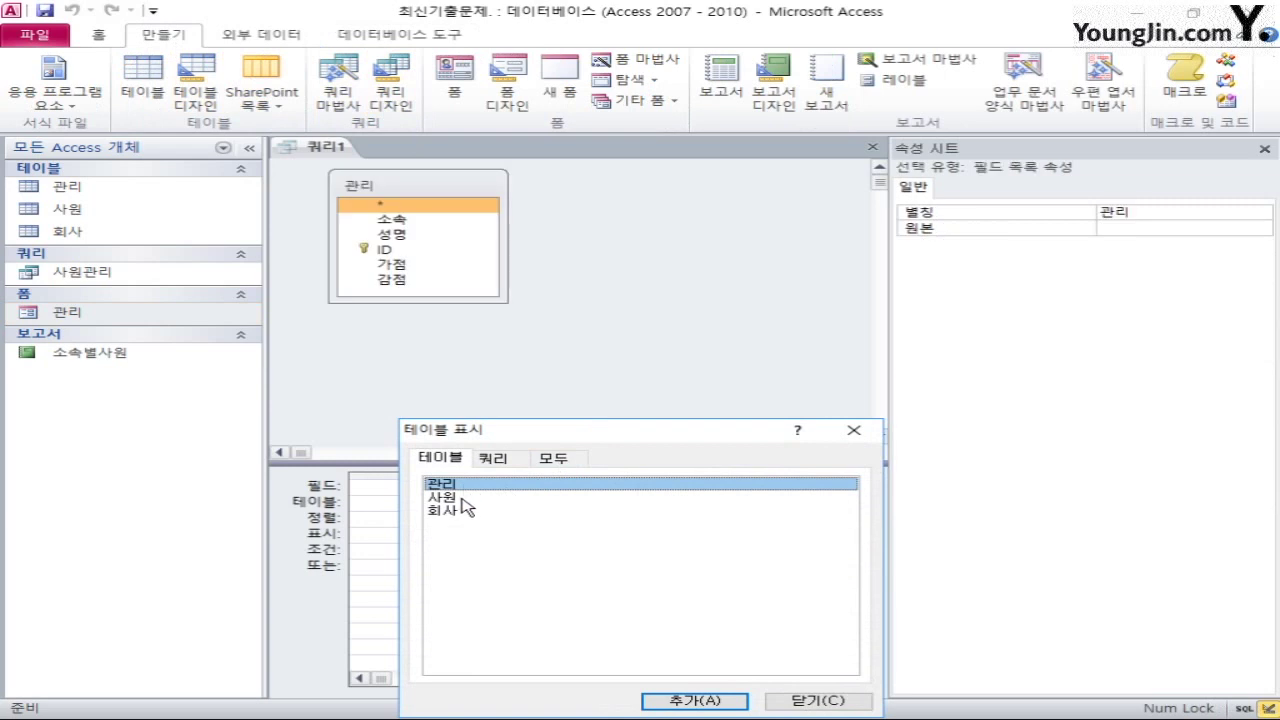
double_click(462, 497)
left_click(792, 700)
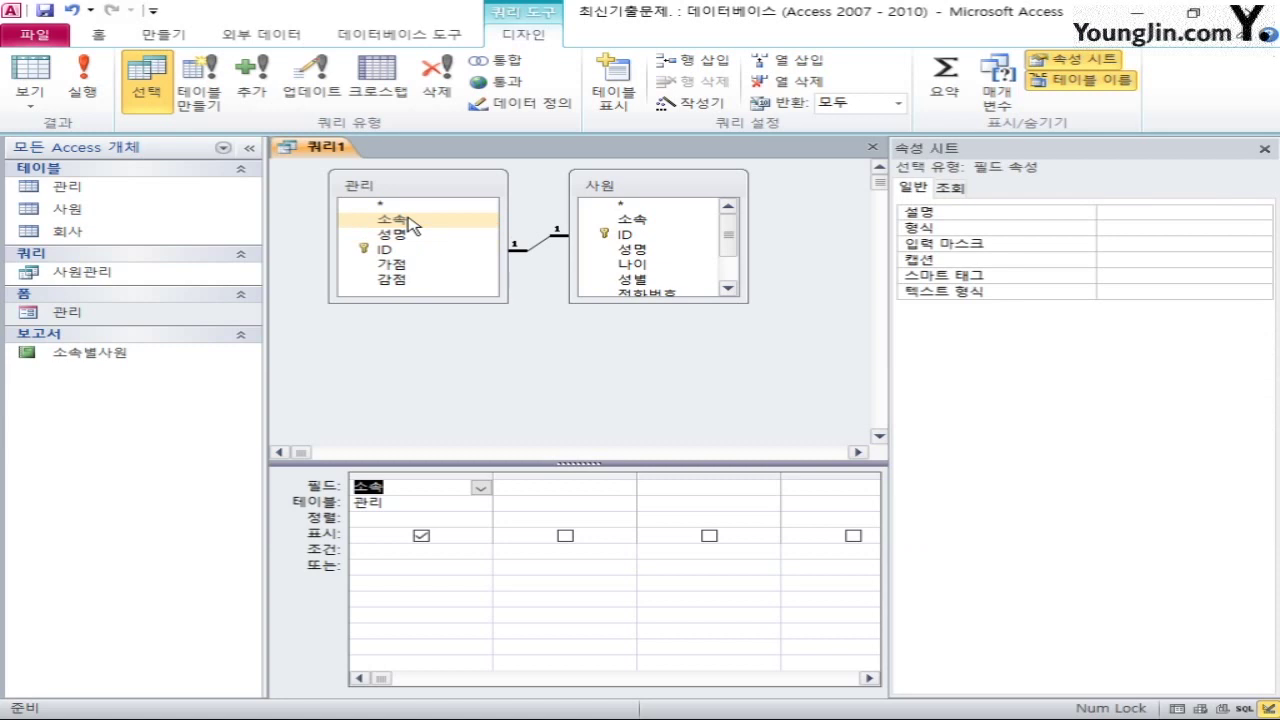
Add the 가점 and 감점 fields of 관리 and the 결근 field of 사원 to the query grid
left_click(412, 265)
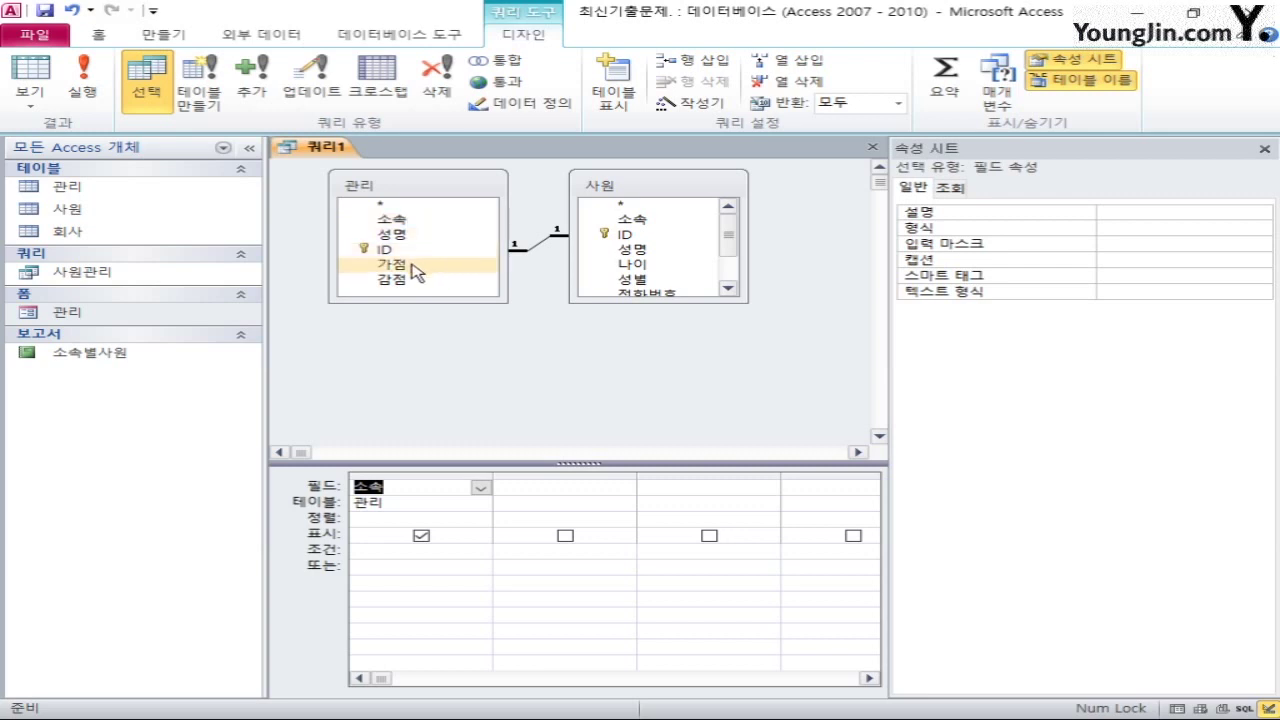
double_click(411, 265)
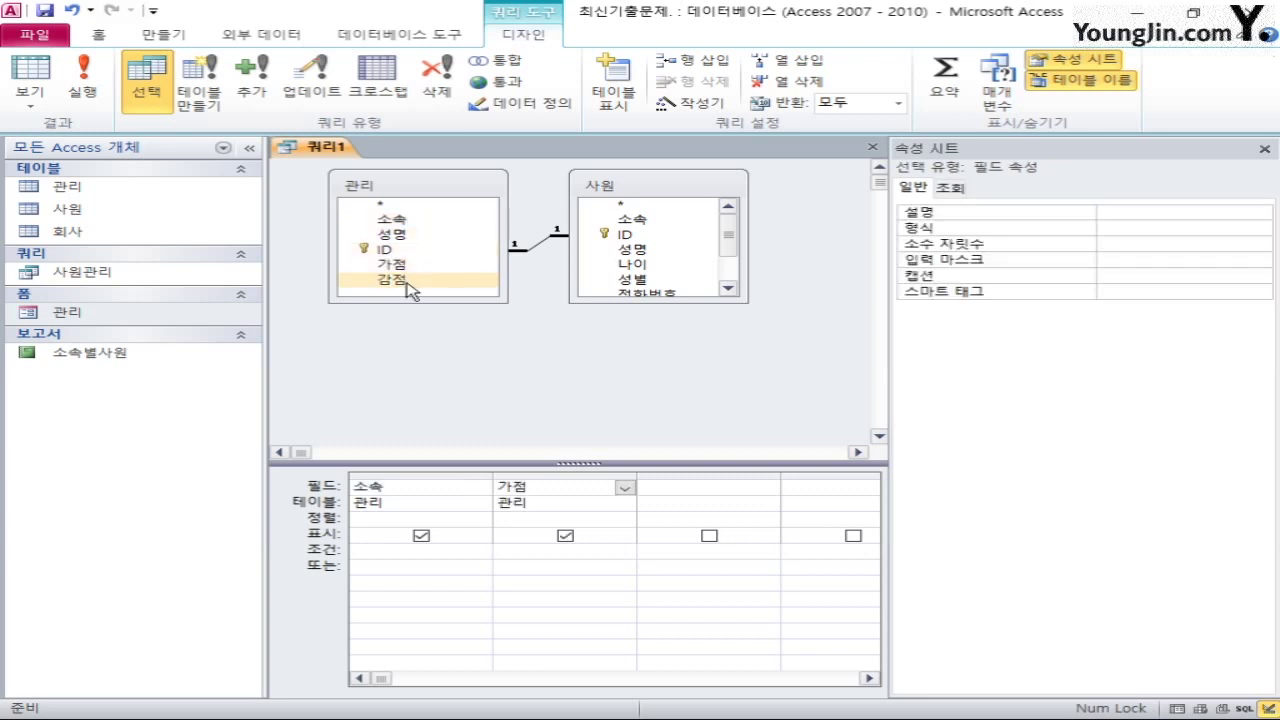
double_click(408, 280)
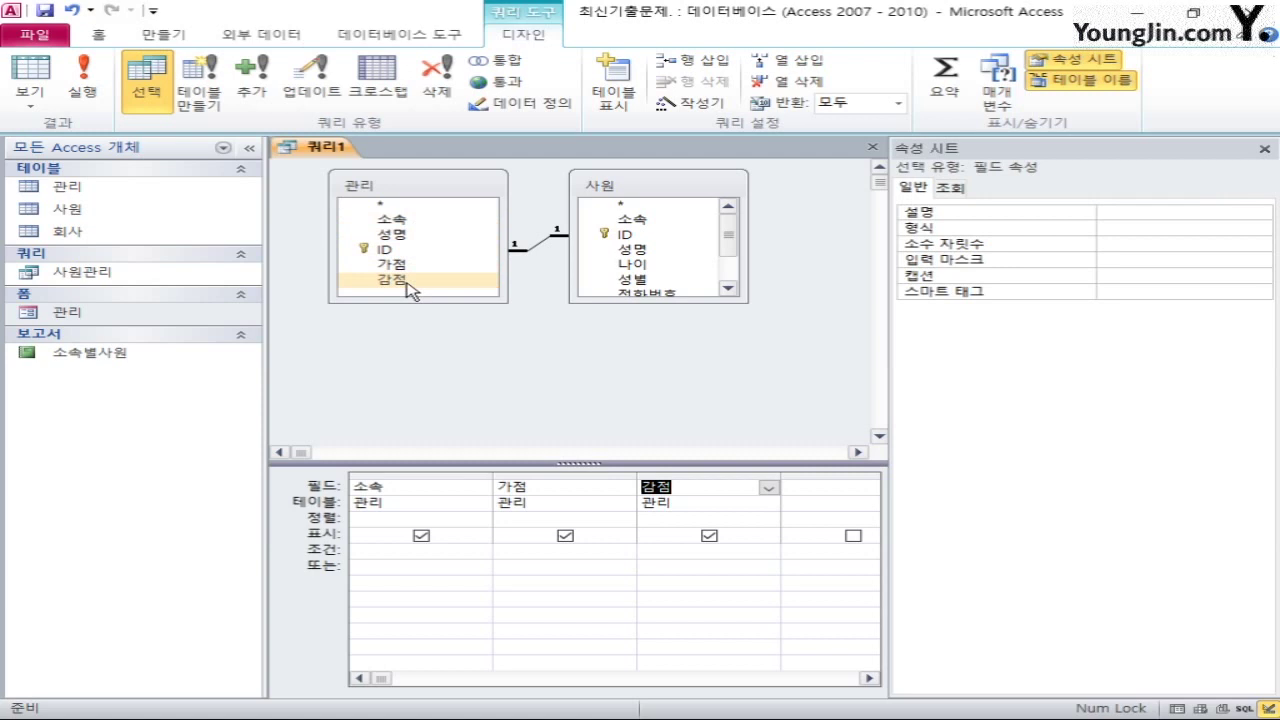
scroll(728, 270, "down", 3)
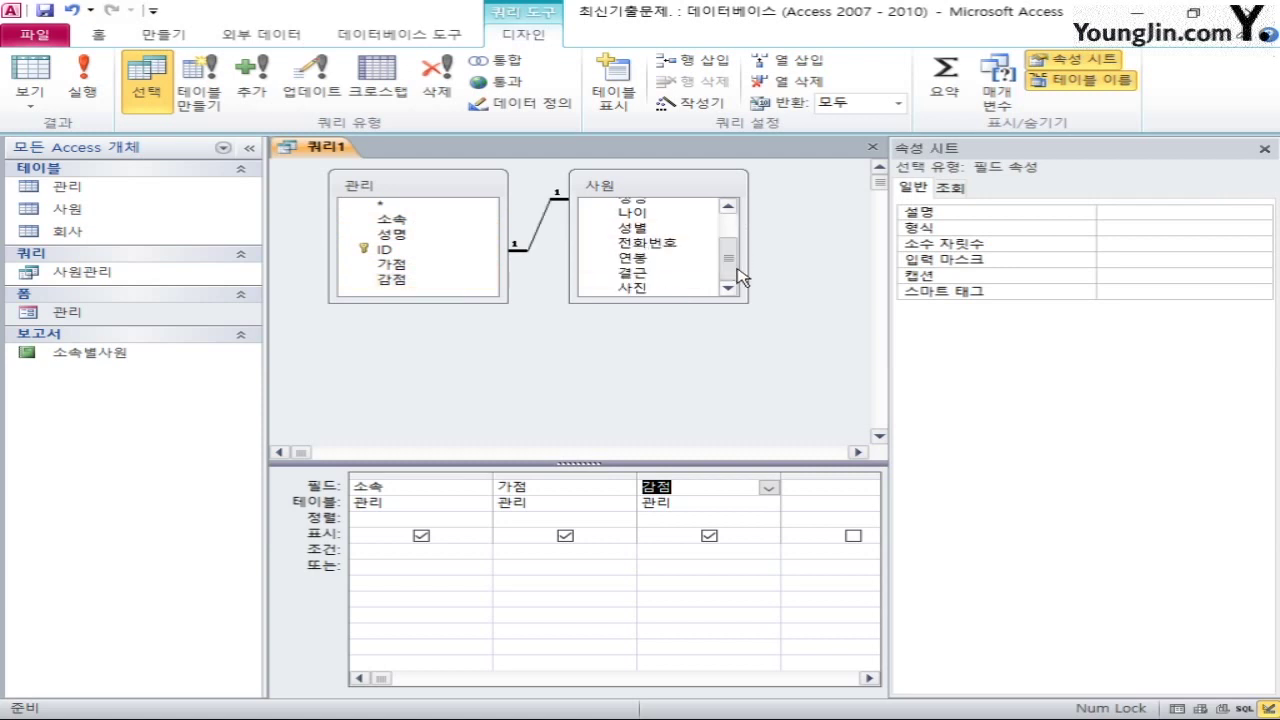
left_click(678, 288)
double_click(645, 272)
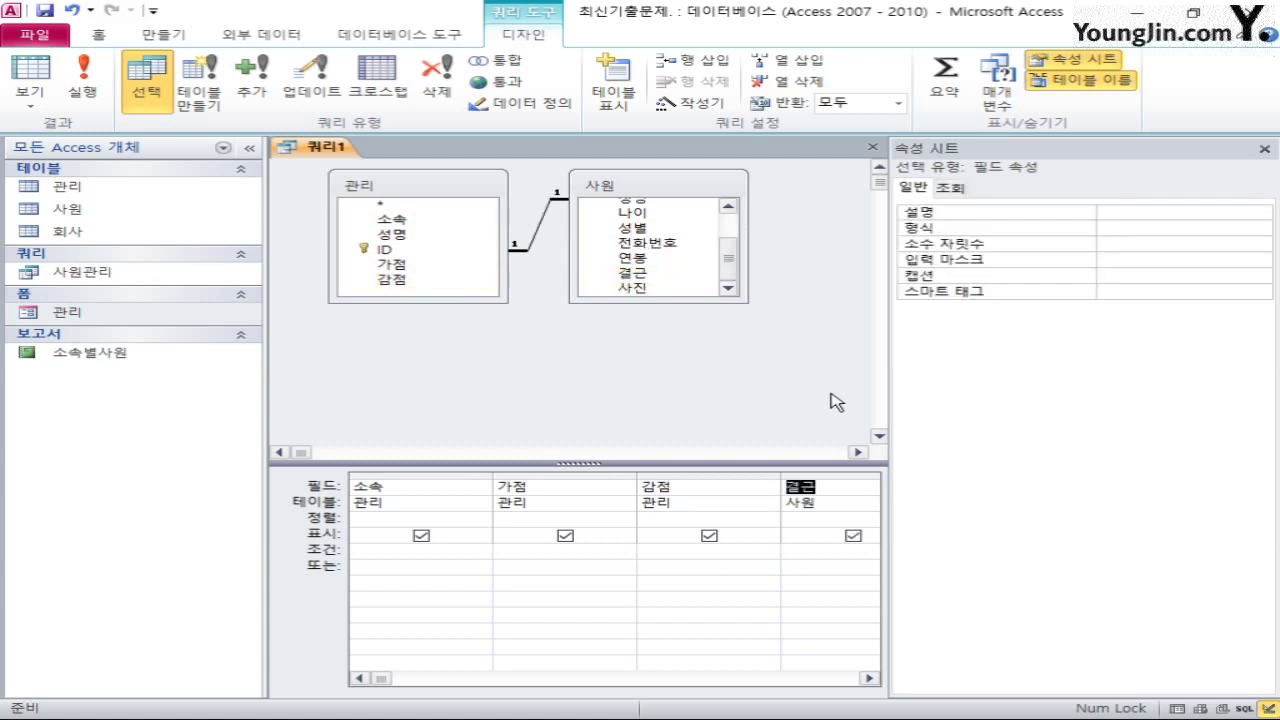
Enter the criterion >=3 for the 결근 field
left_click(809, 558)
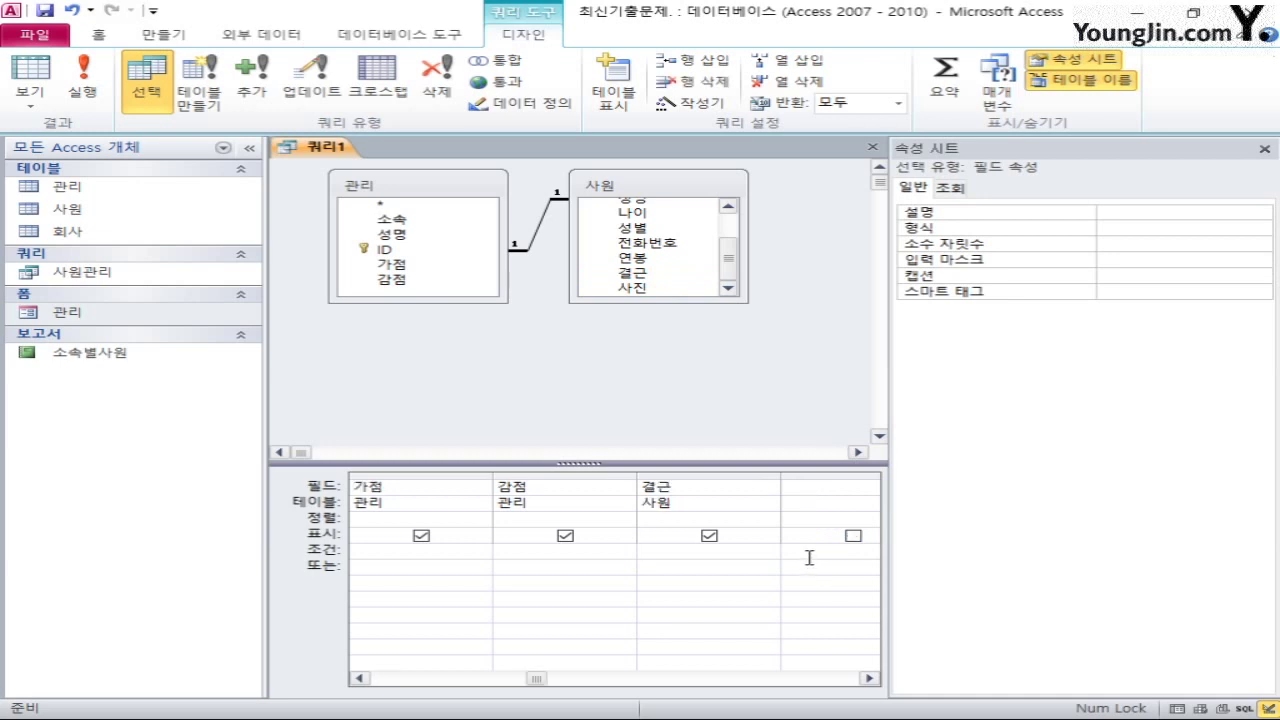
left_click(809, 556)
left_click(505, 556)
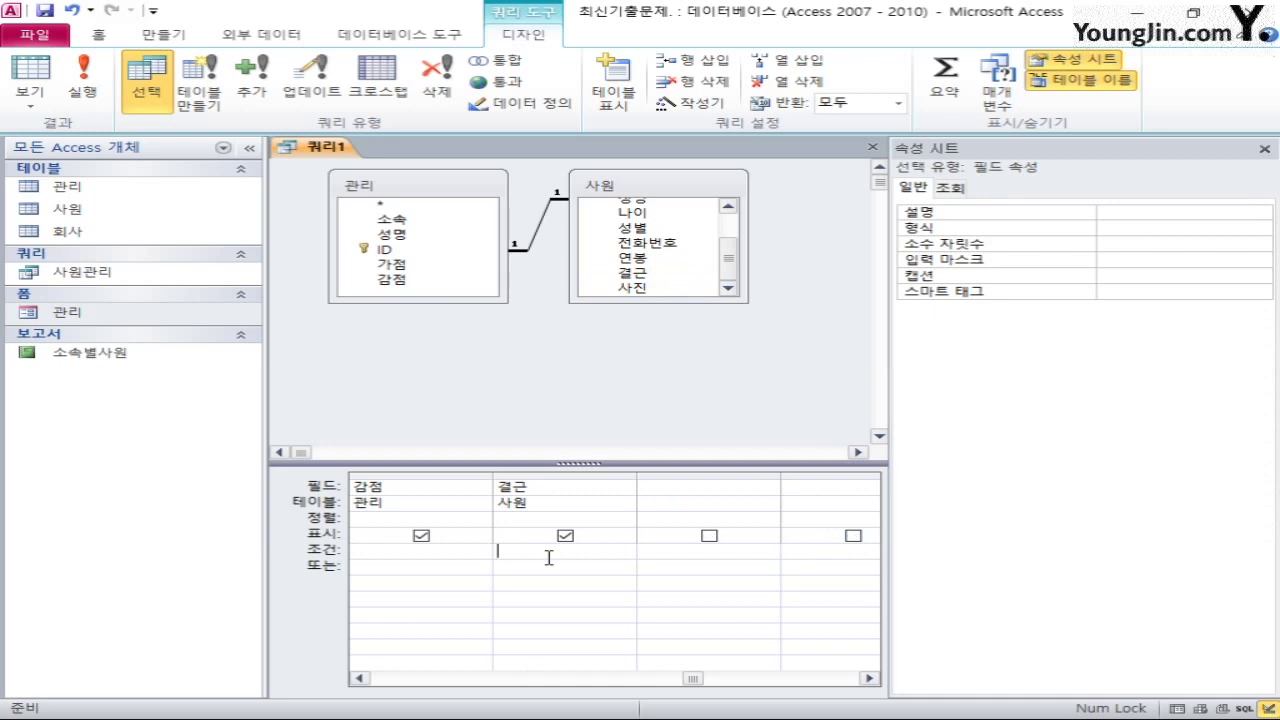
type(">=3")
Turn on the query's totals row and exclude the 결근 field from the displayed output
left_click(945, 80)
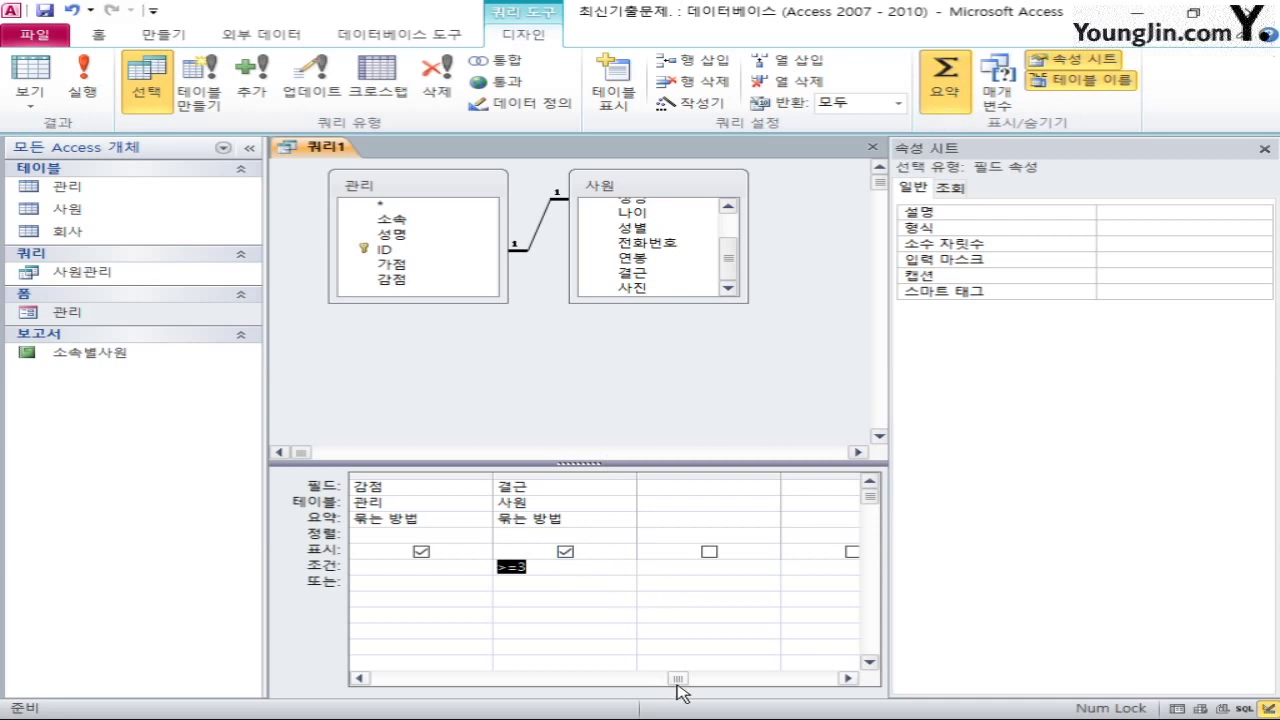
left_click_drag(678, 680, 374, 691)
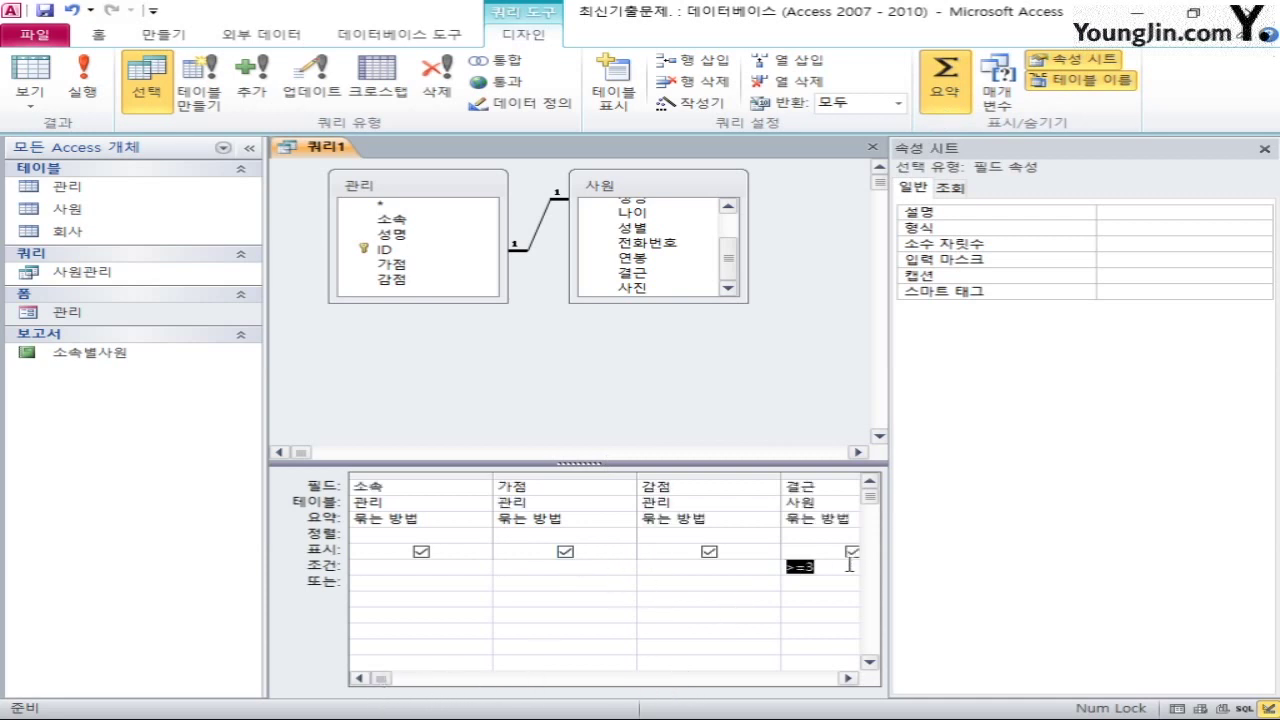
left_click_drag(888, 538, 1018, 538)
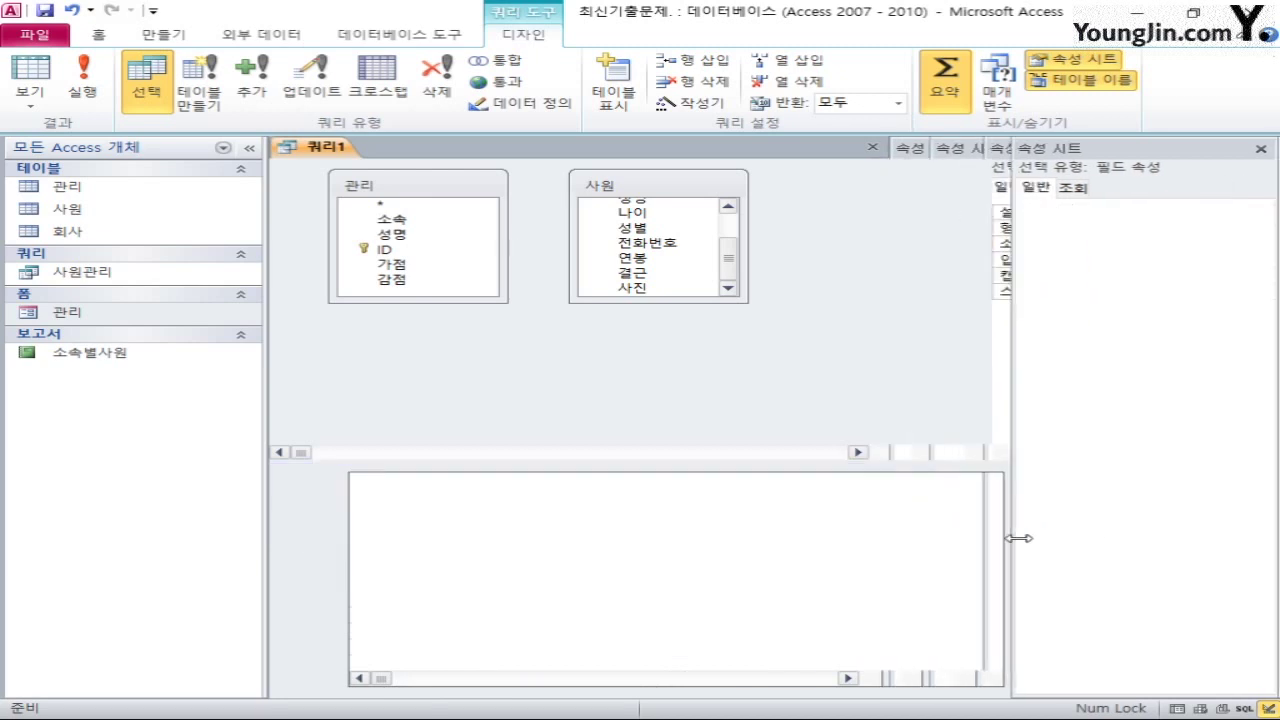
left_click(853, 552)
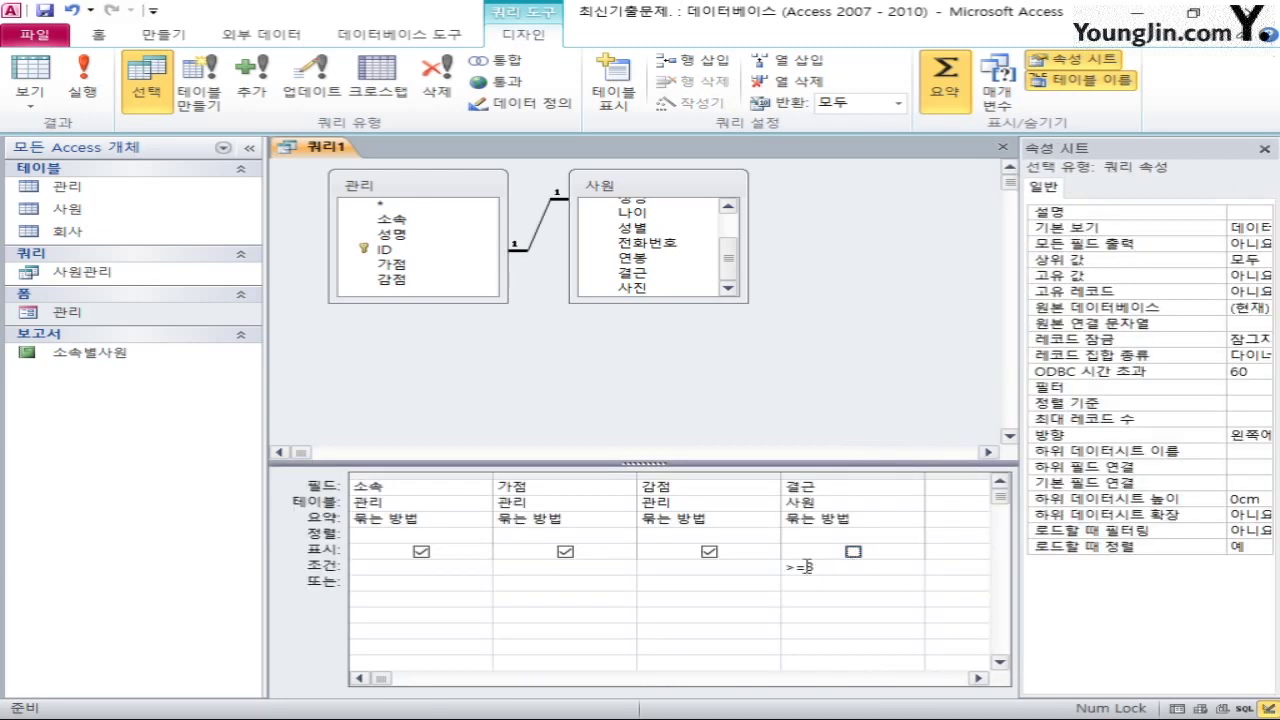
left_click(785, 463)
Set the summary function of both the 가점 and 감점 fields to 합계
left_click(580, 518)
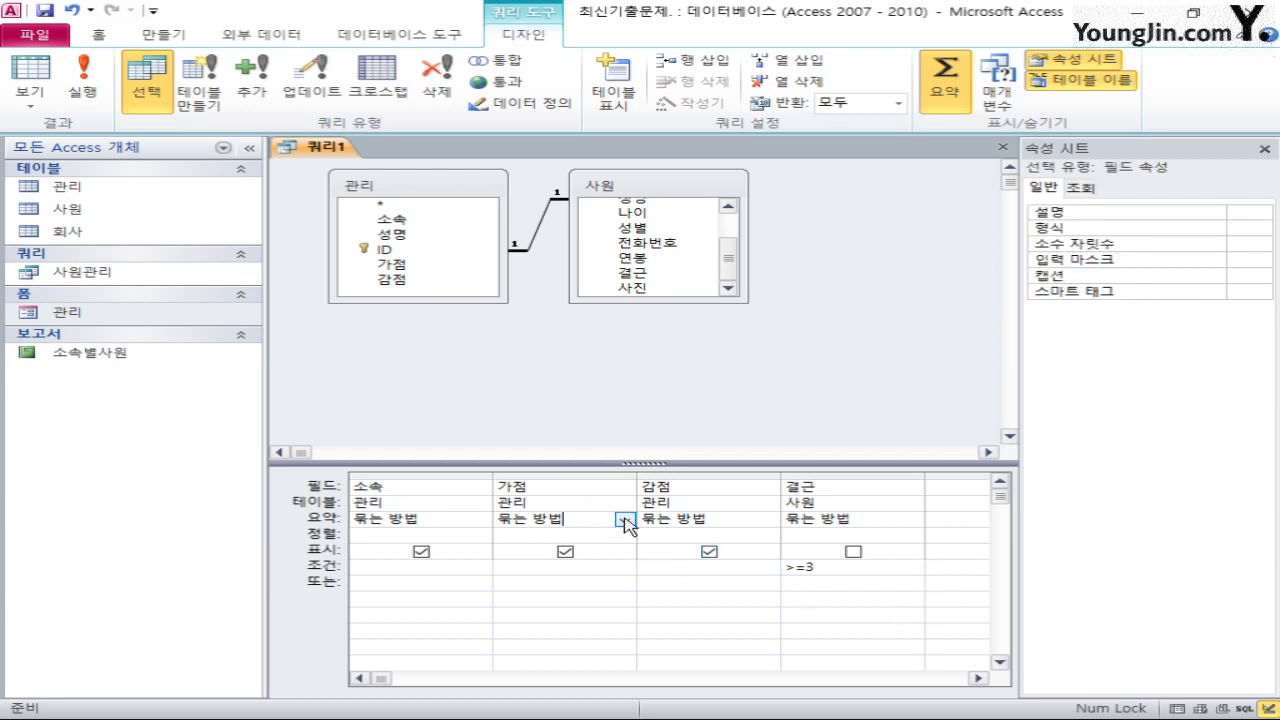
left_click(624, 520)
left_click(516, 549)
left_click(705, 520)
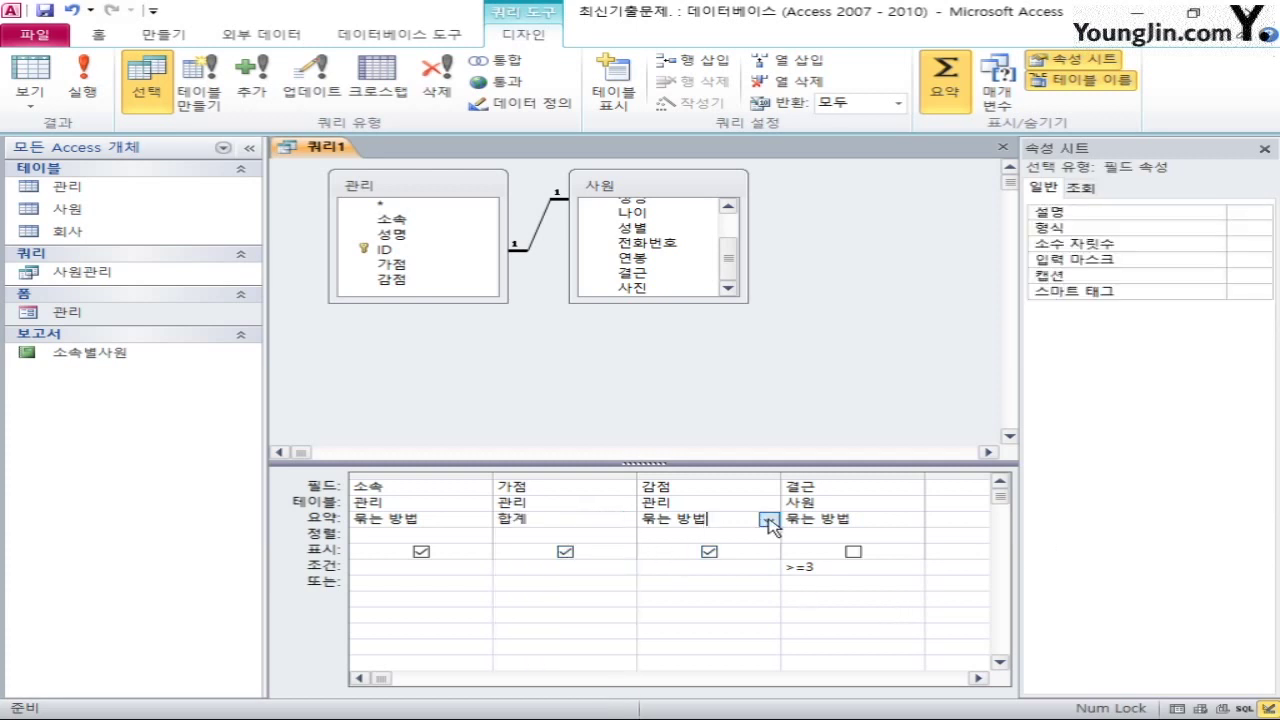
left_click(766, 520)
left_click(748, 552)
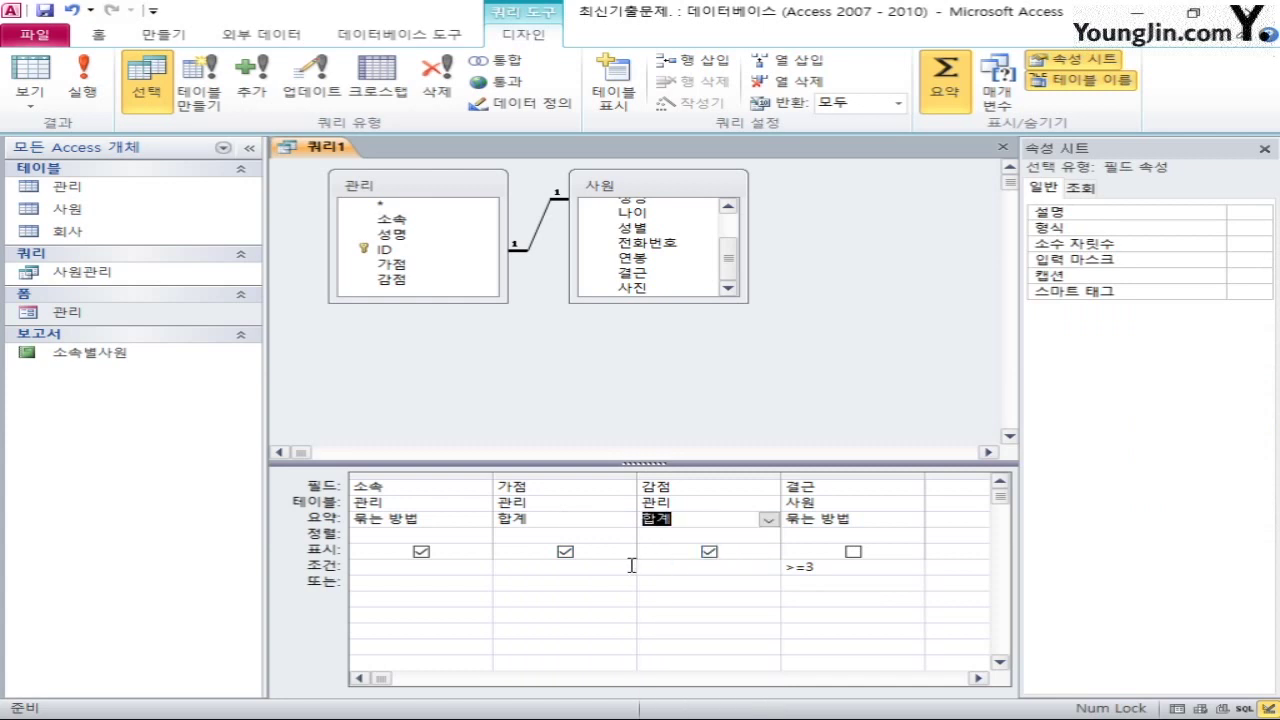
Give the 소속, 가점 and 감점 query fields the aliases 회사명, 가점합계 and 감점합계
left_click(356, 487)
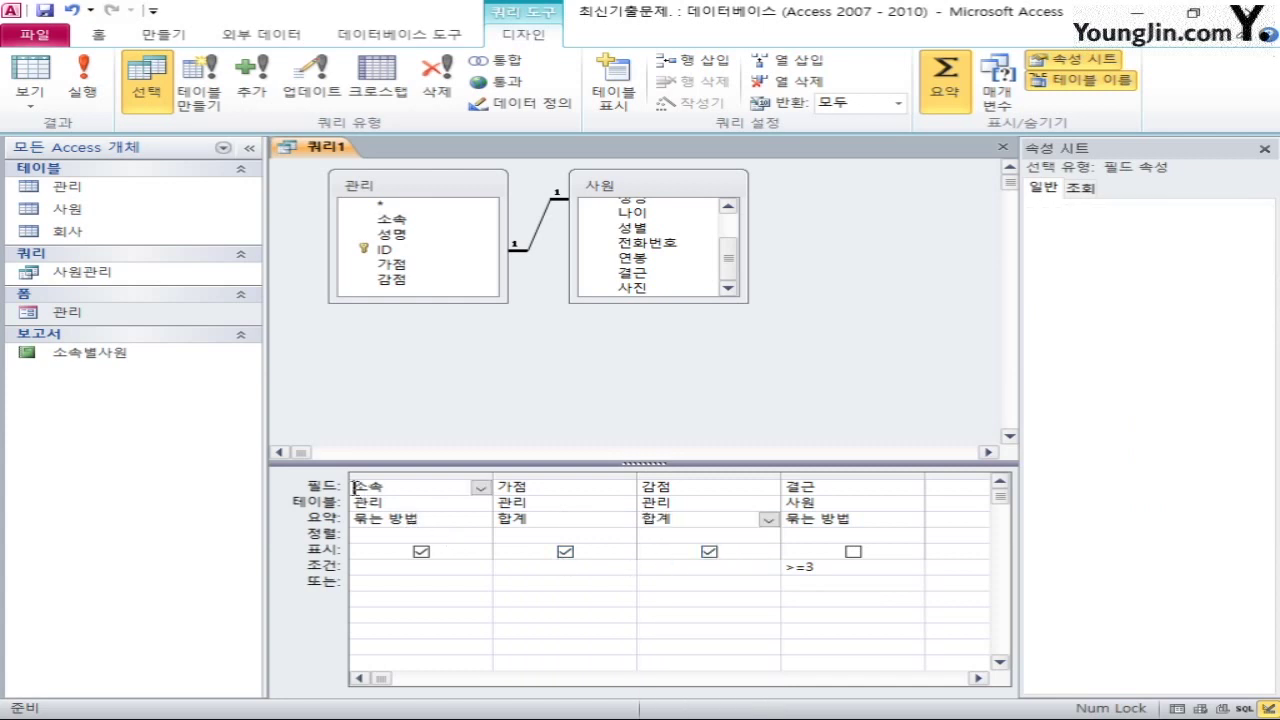
type("회")
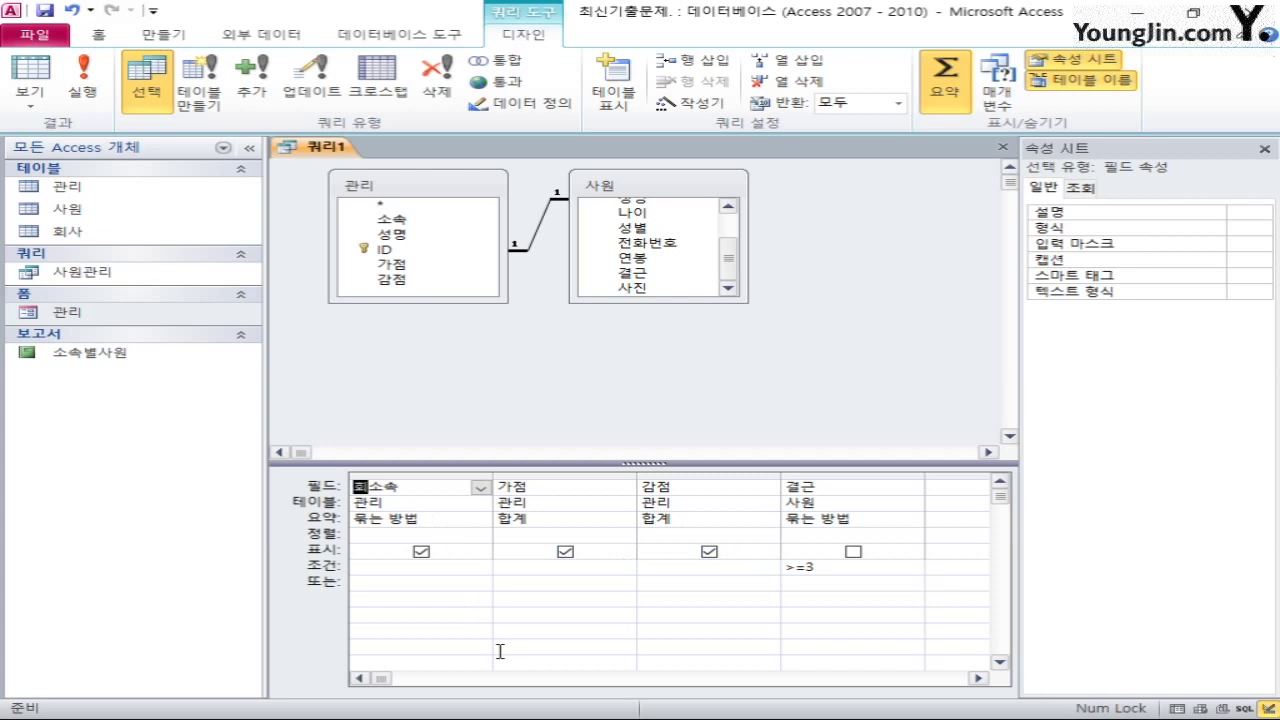
type("사명:")
left_click(500, 487)
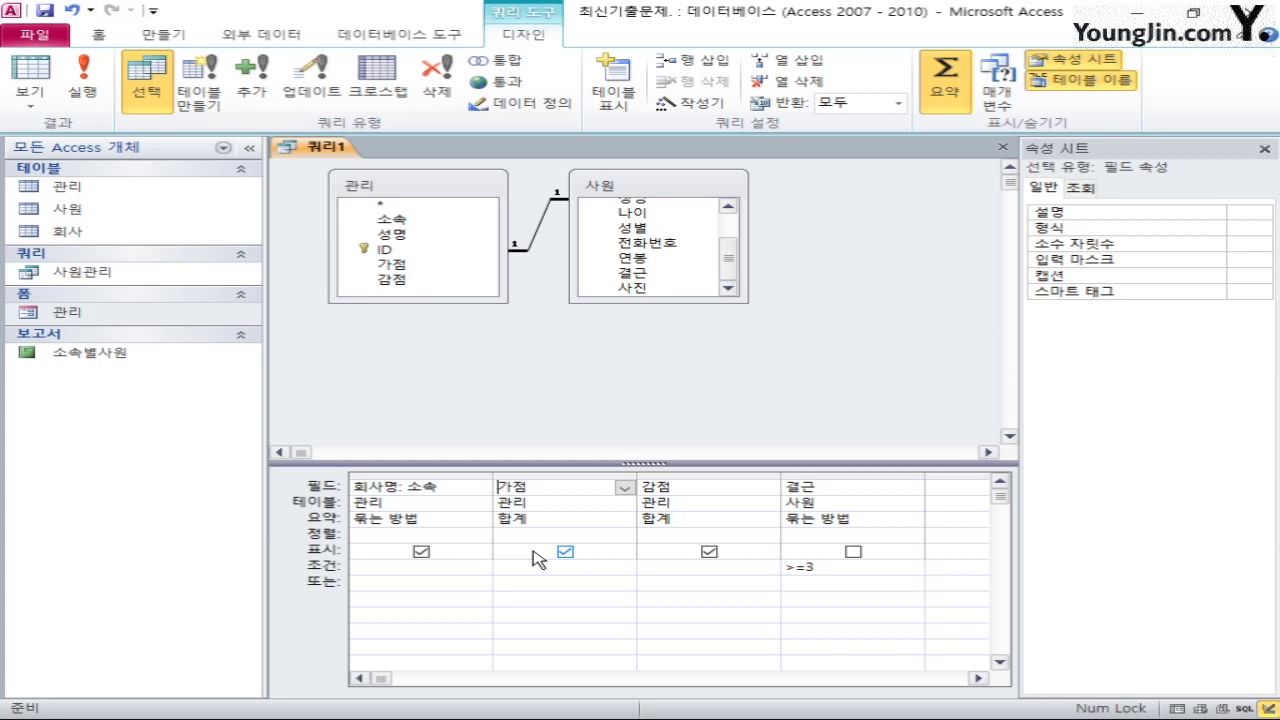
type("가점합계:가점")
left_click(643, 487)
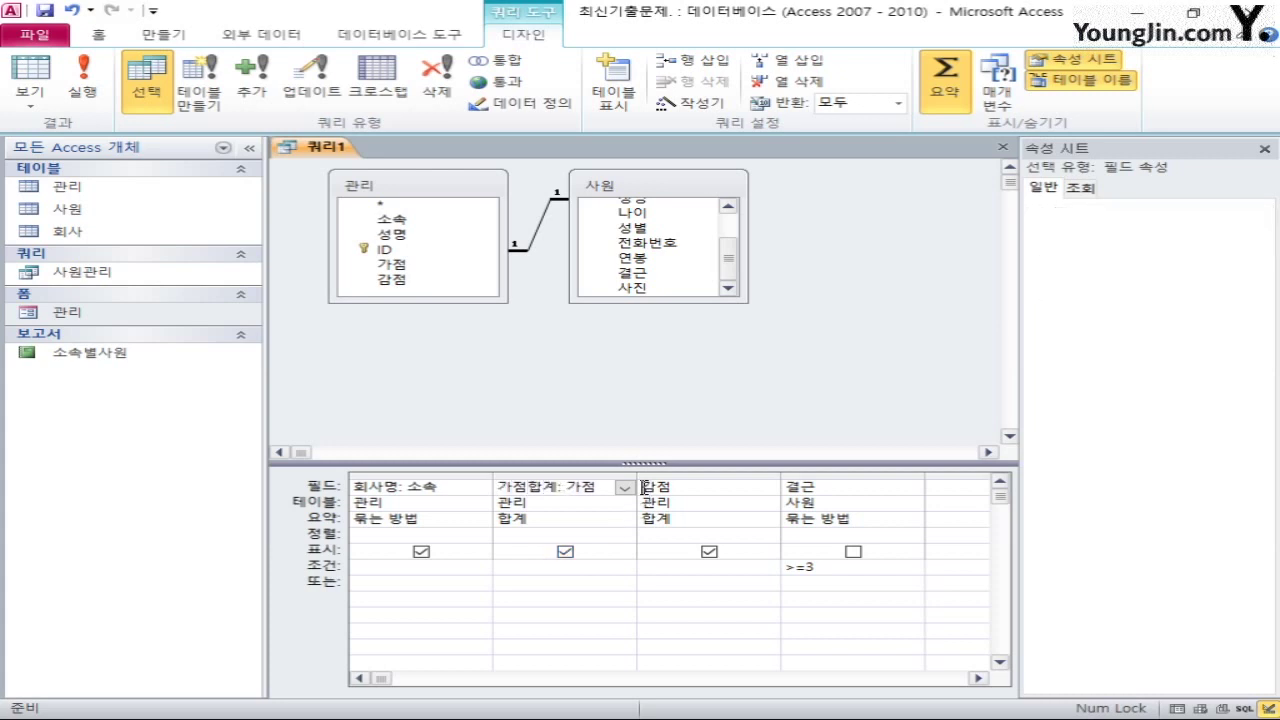
type("감점합ㄱ")
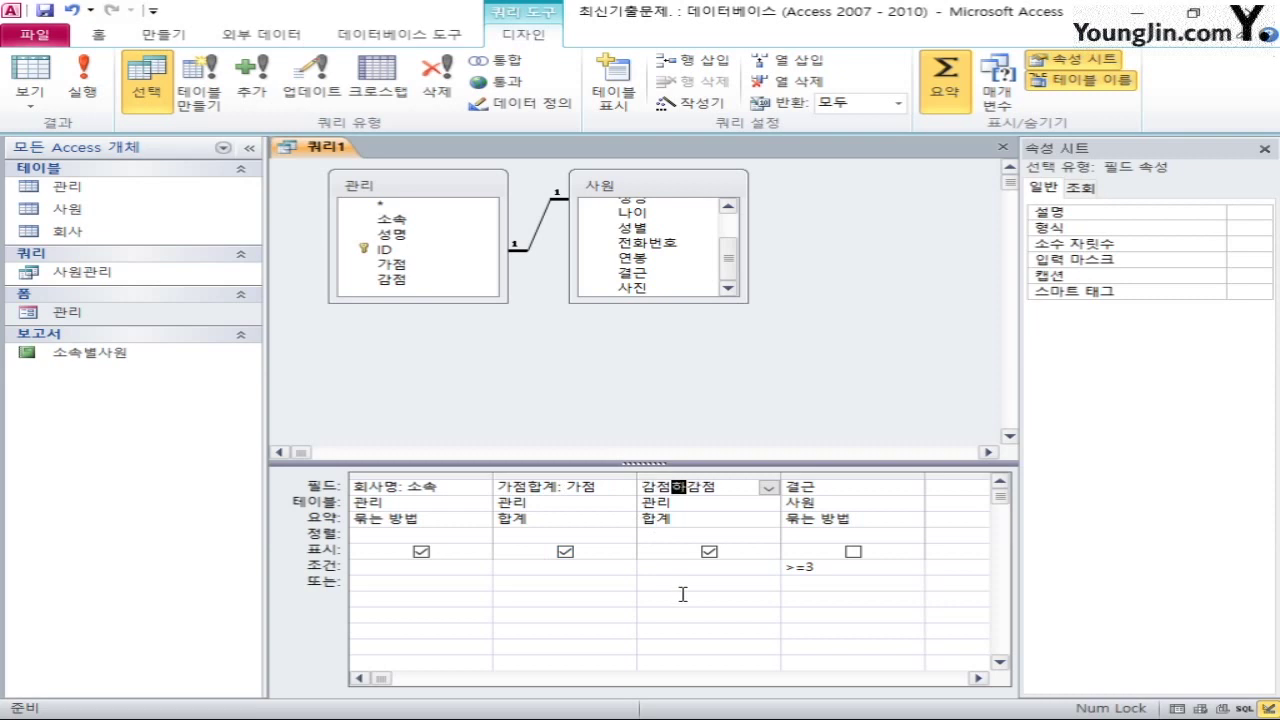
type("계:")
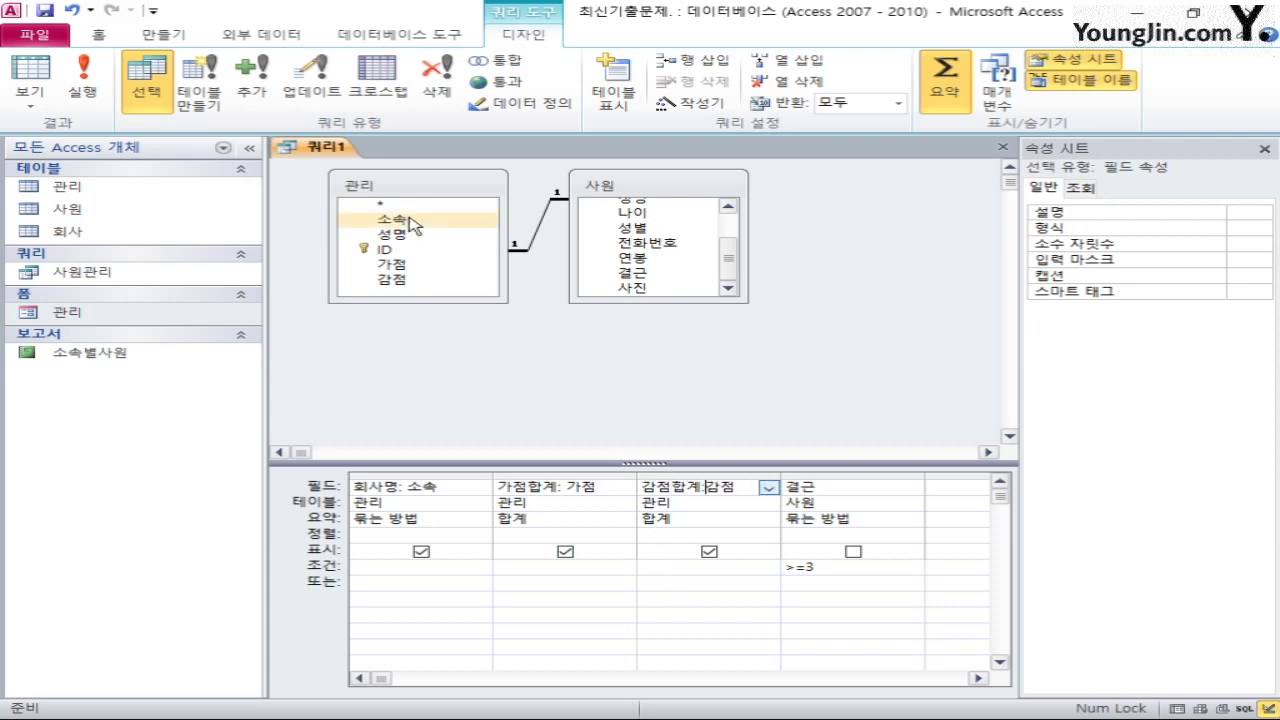
Run the summary query, then close it and save it as 회사별실적
left_click(84, 80)
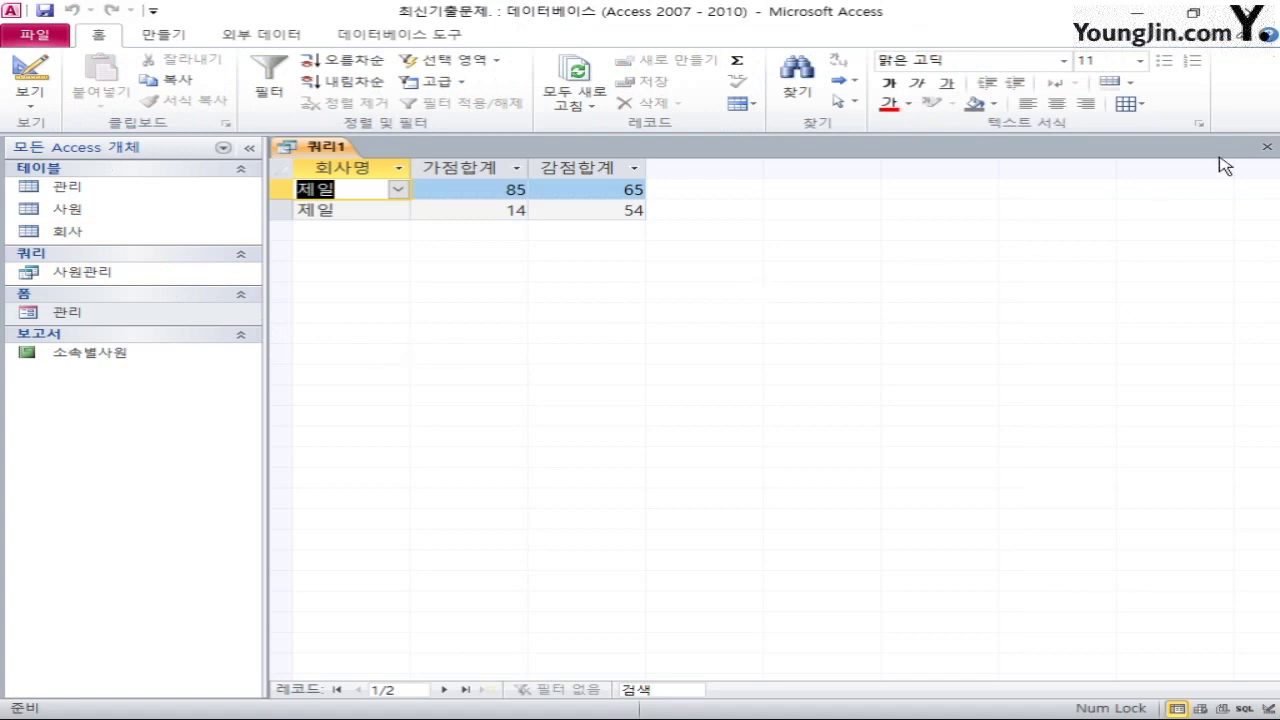
left_click(1267, 151)
left_click(497, 419)
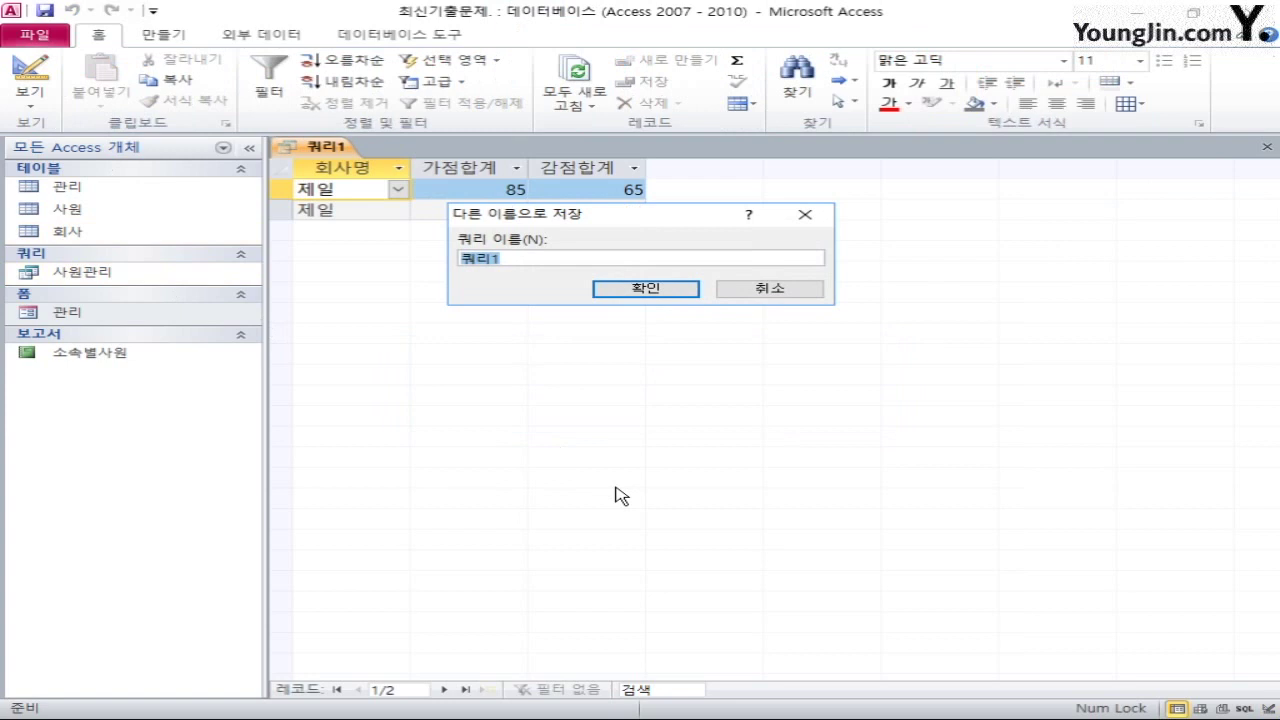
type("회사별실적")
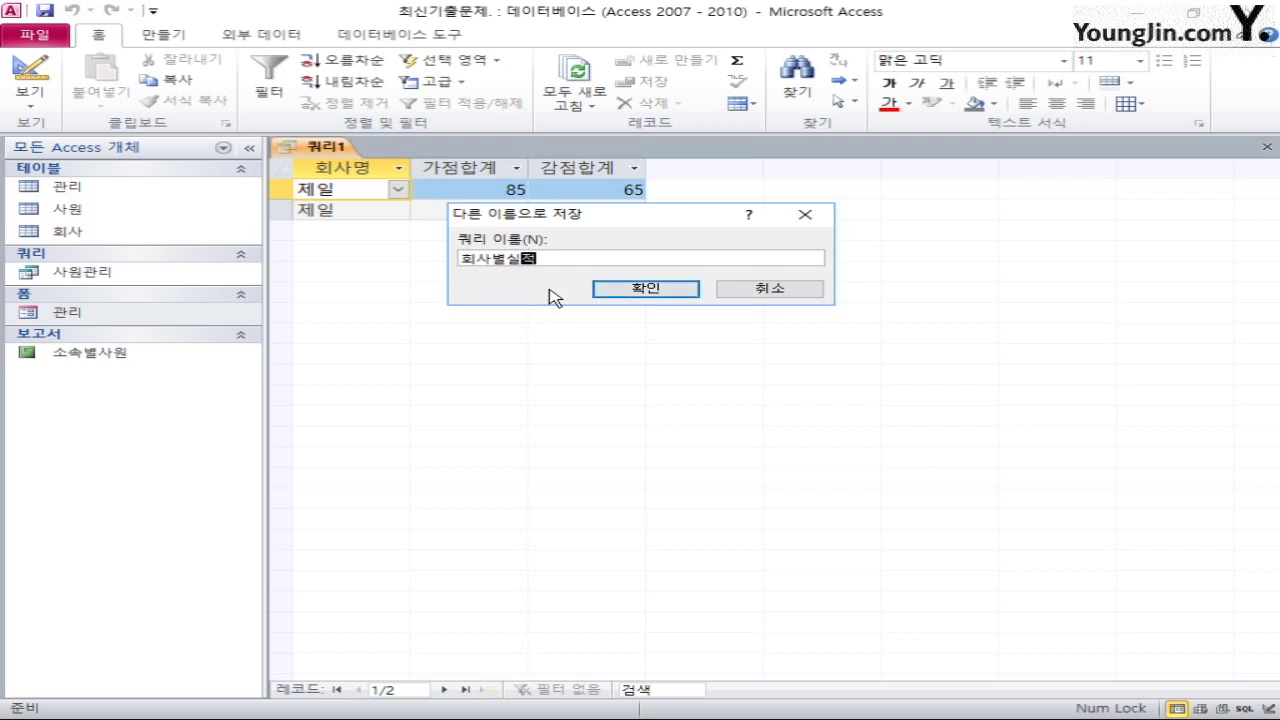
left_click(628, 292)
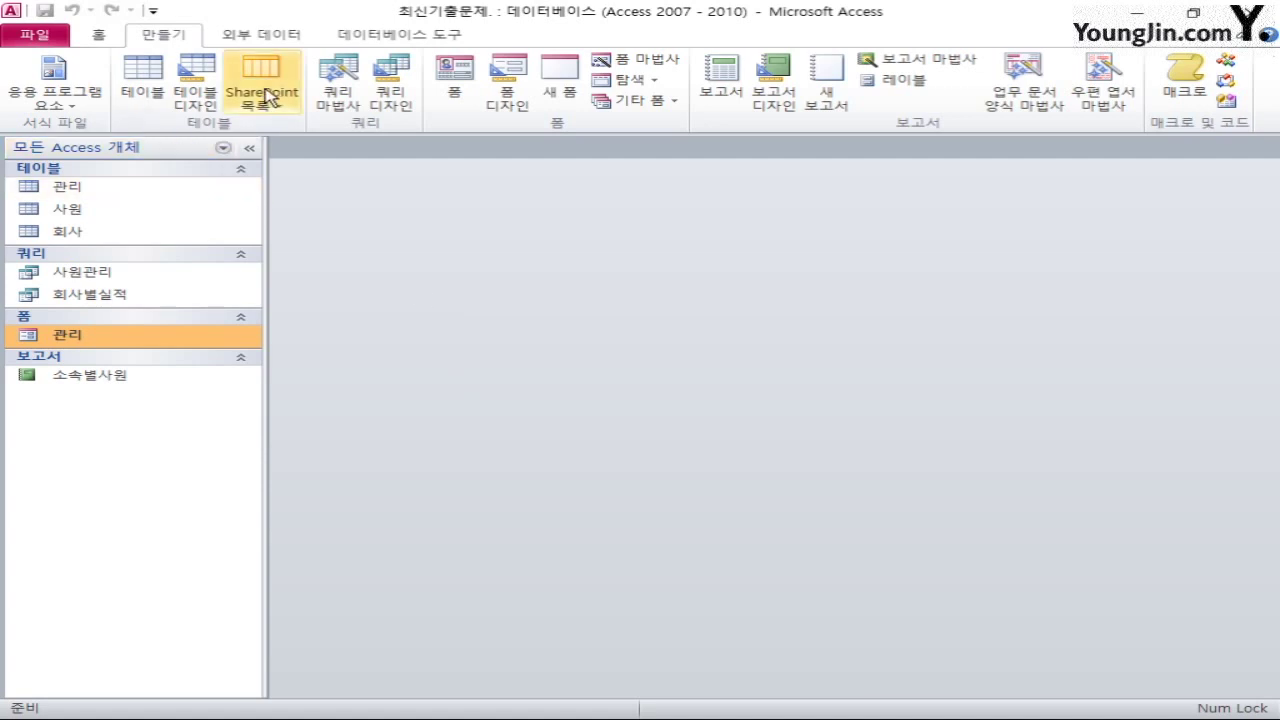
Create a new query in design view and add the 사원 and 관리 tables to it
left_click(383, 105)
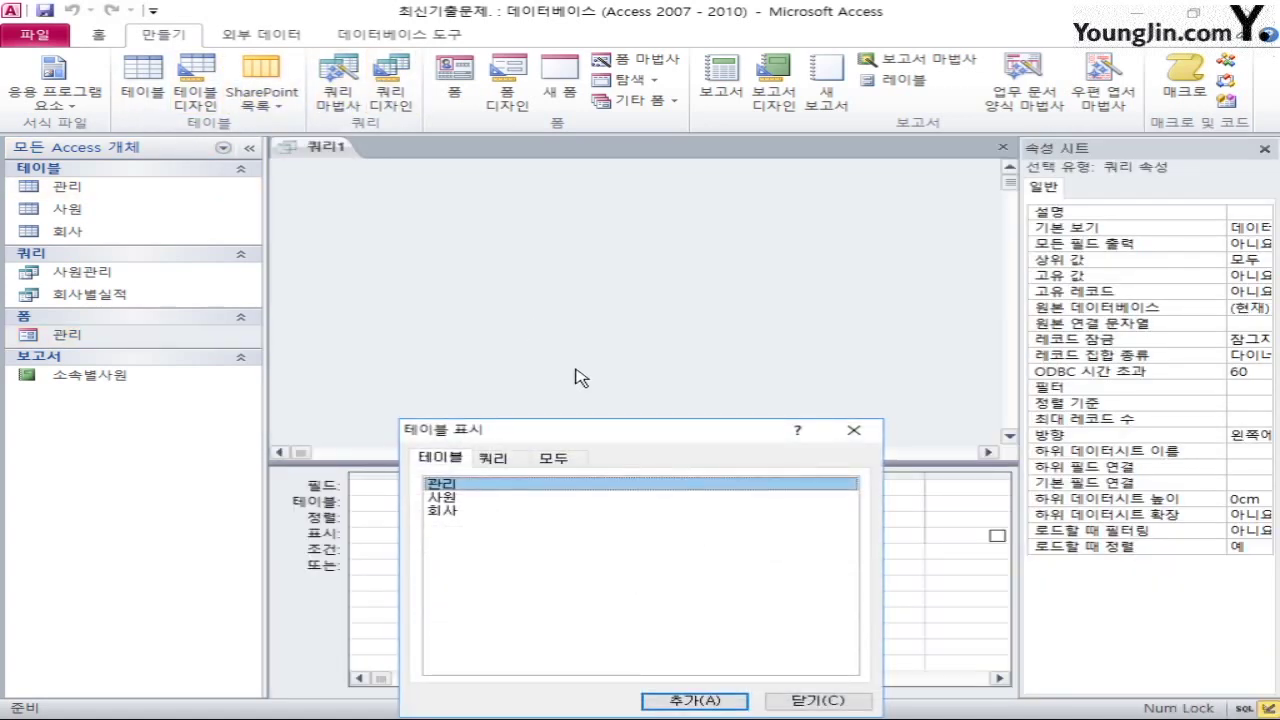
double_click(457, 495)
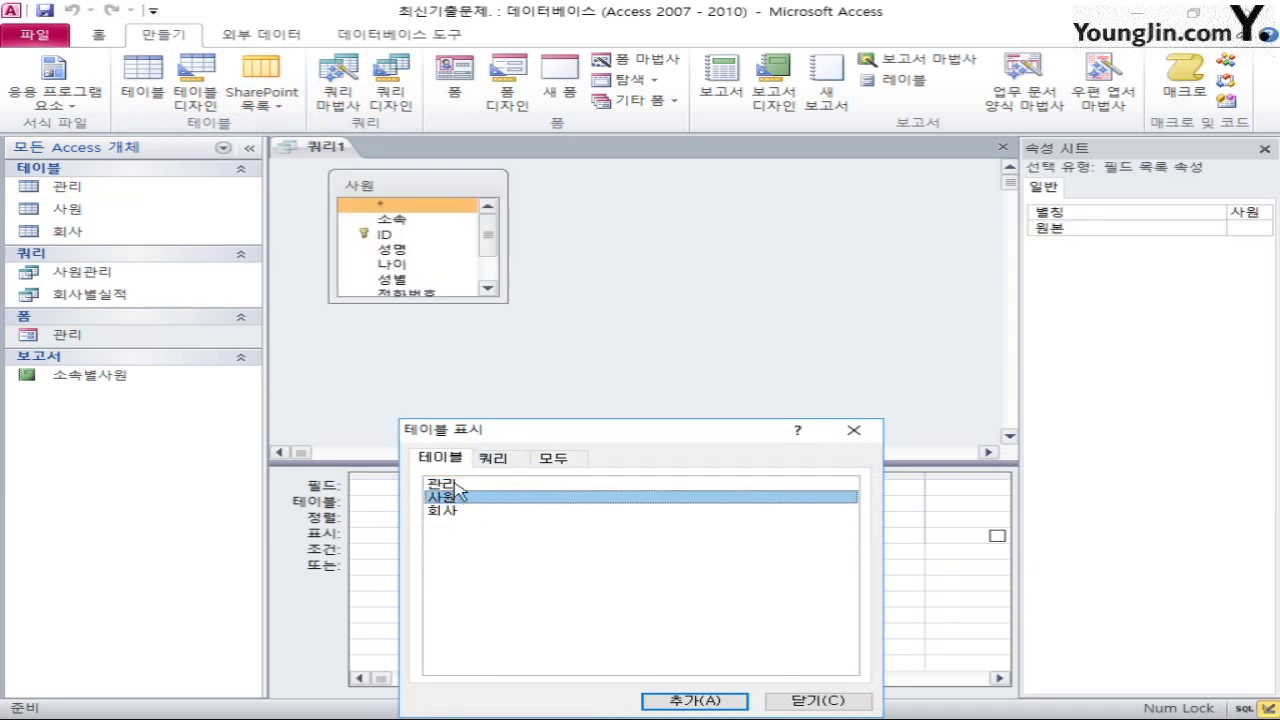
double_click(452, 484)
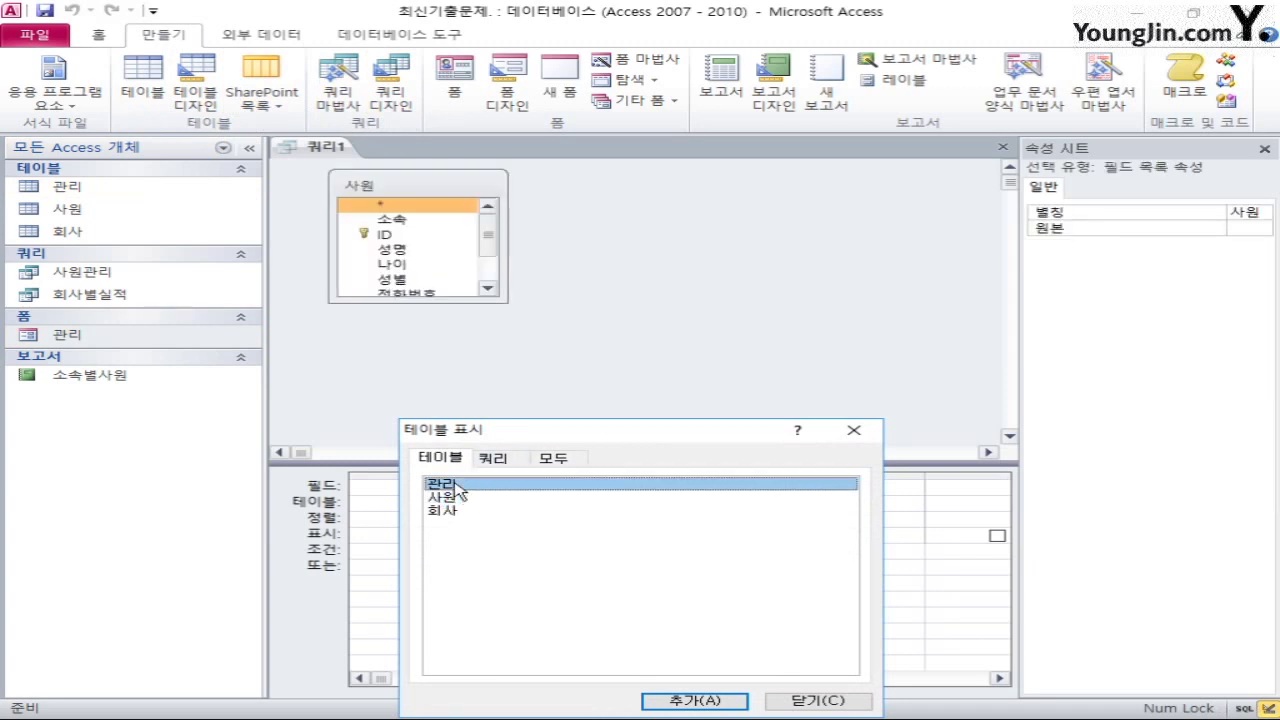
left_click(818, 700)
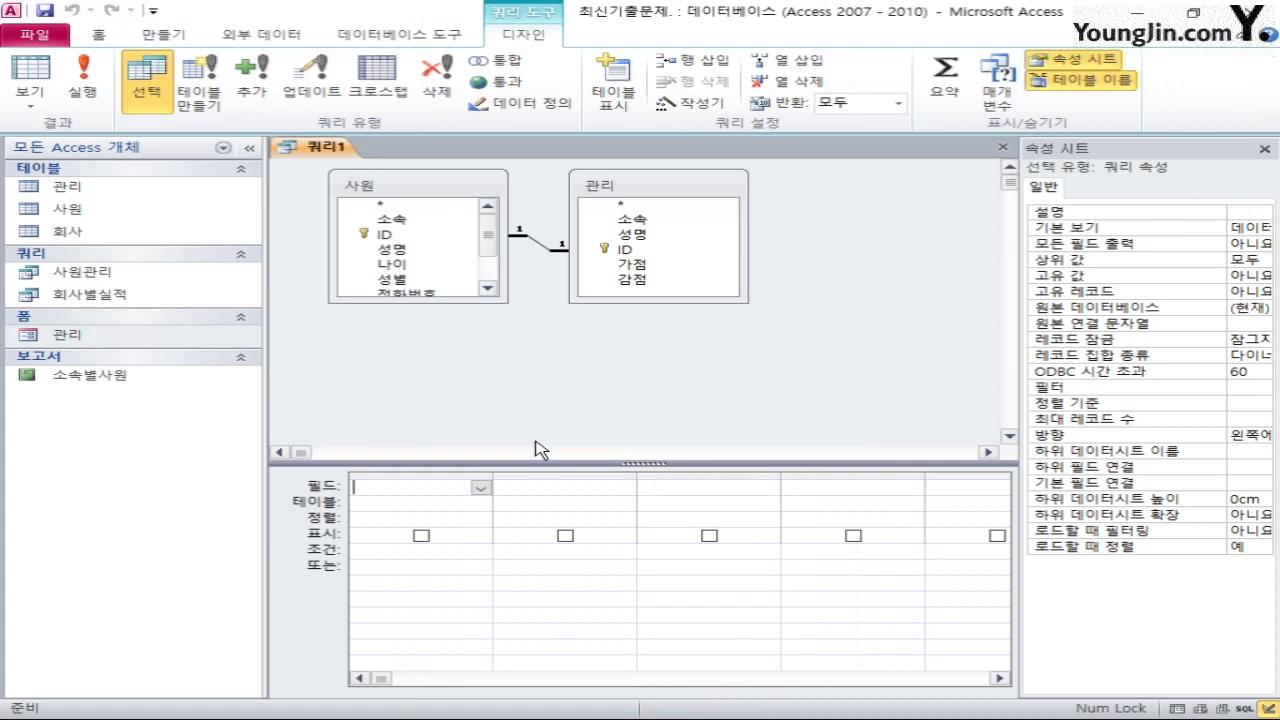